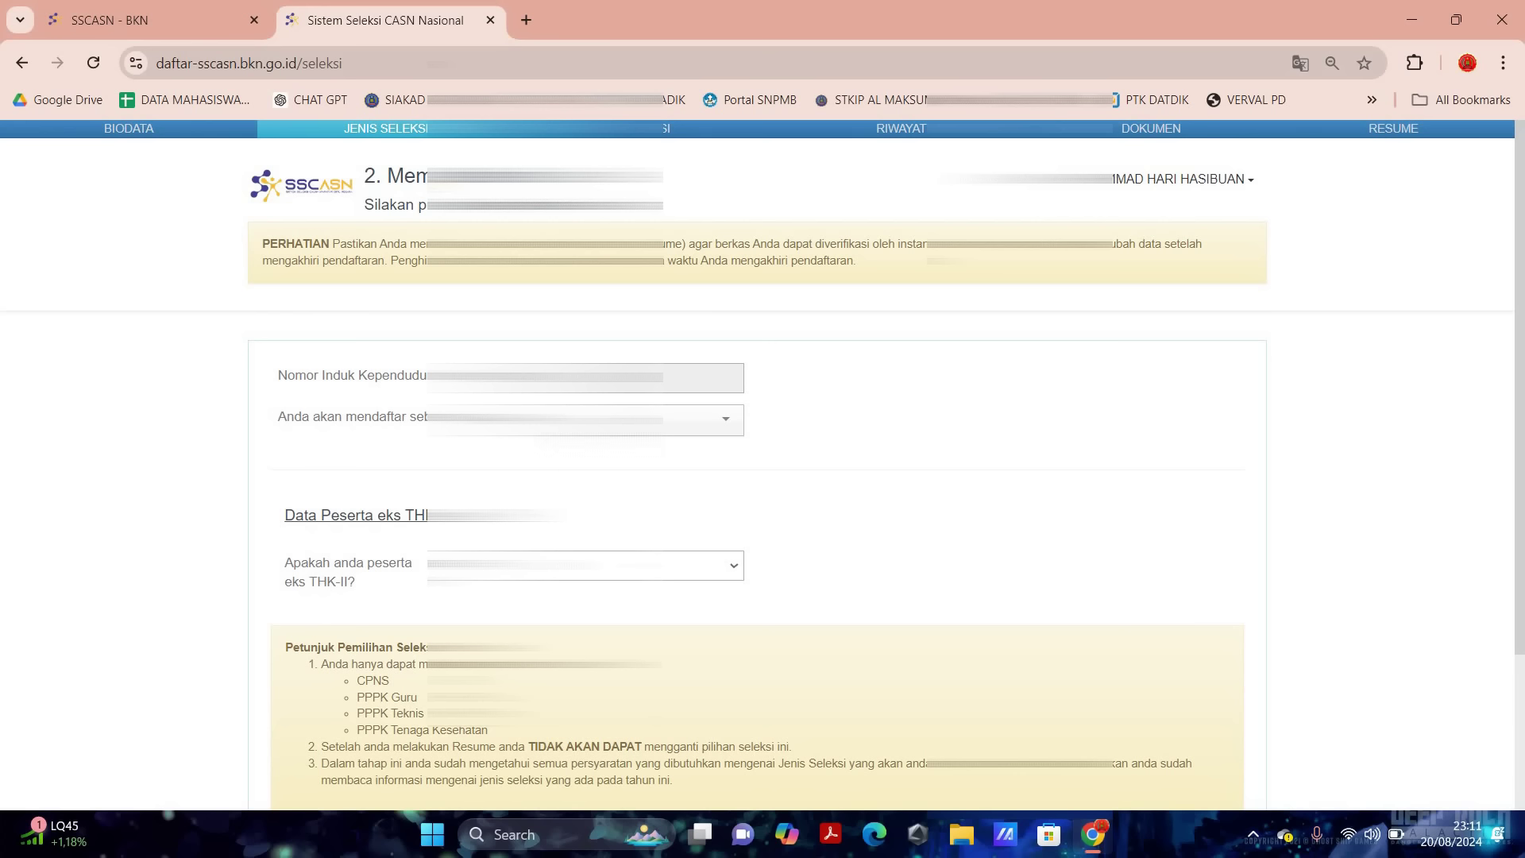
# - Choose CPNS as the selection type to register for and proceed to the formation registration stage
pyautogui.click(571, 420)
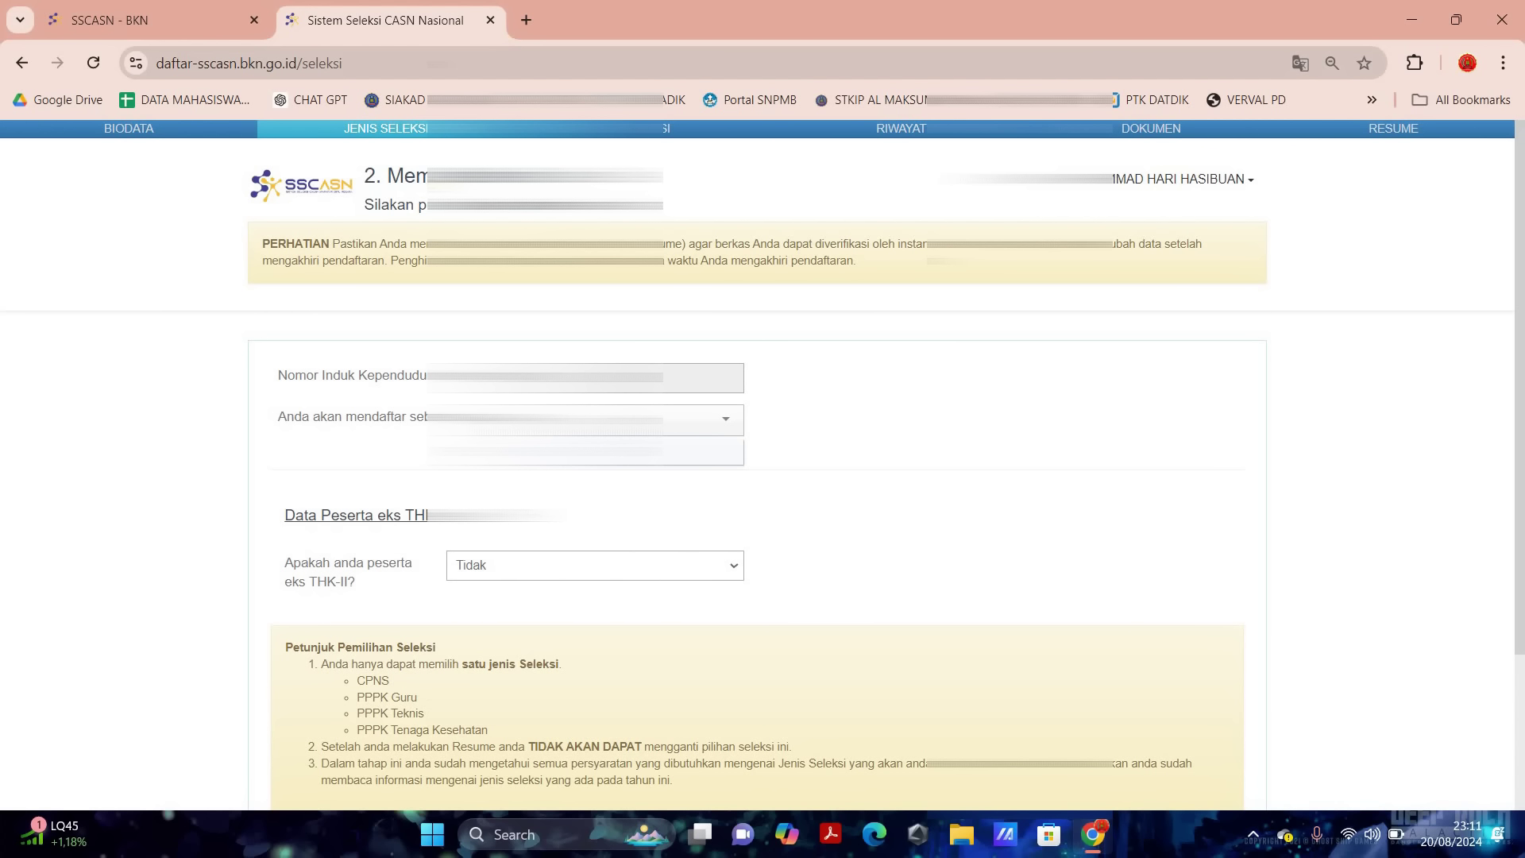
pyautogui.scroll(5, 587, 424)
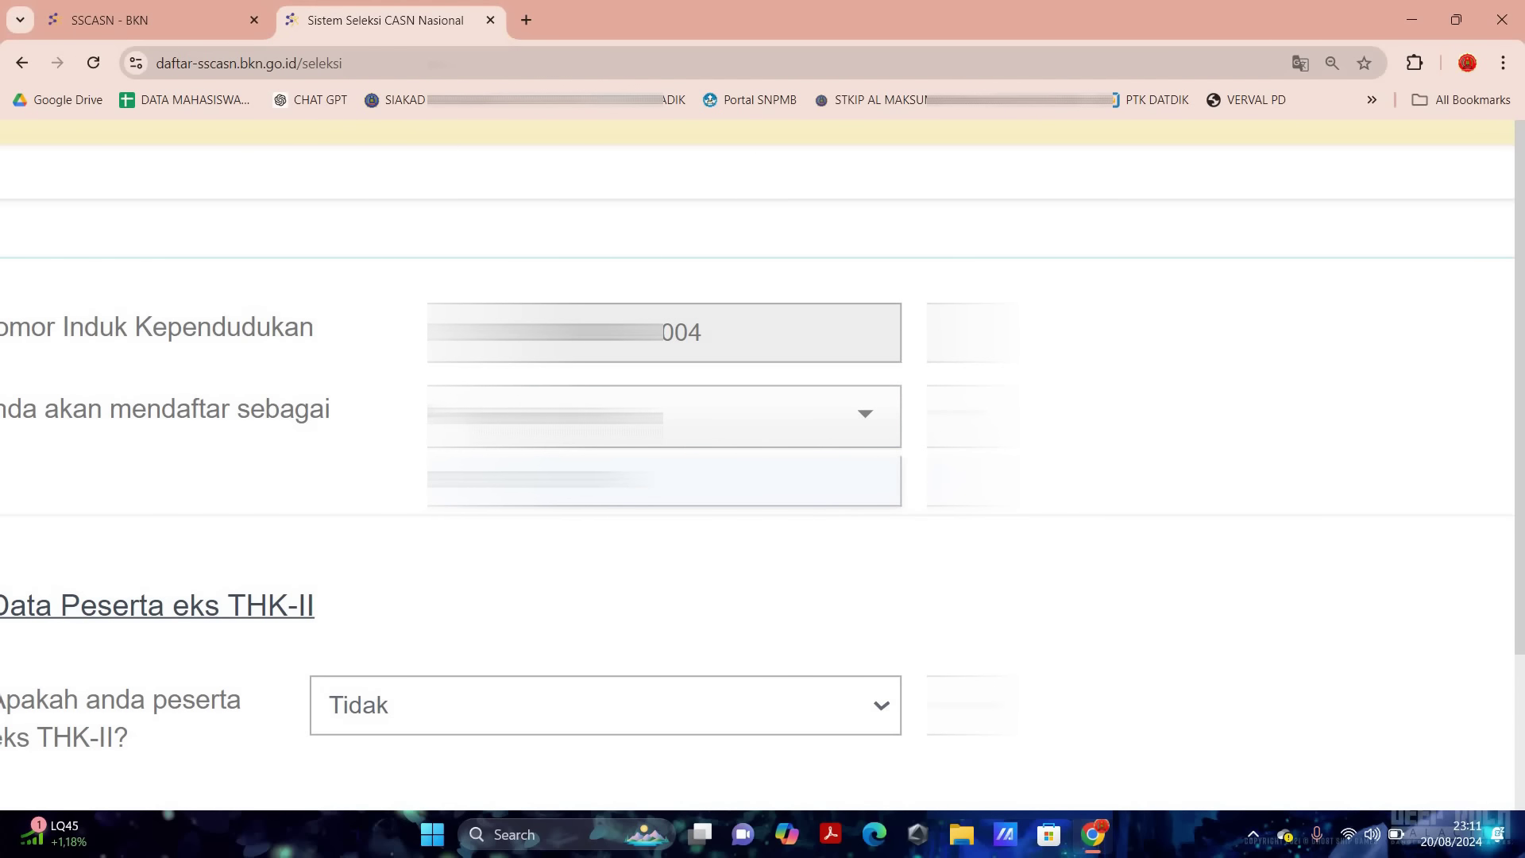
pyautogui.scroll(-5, 762, 465)
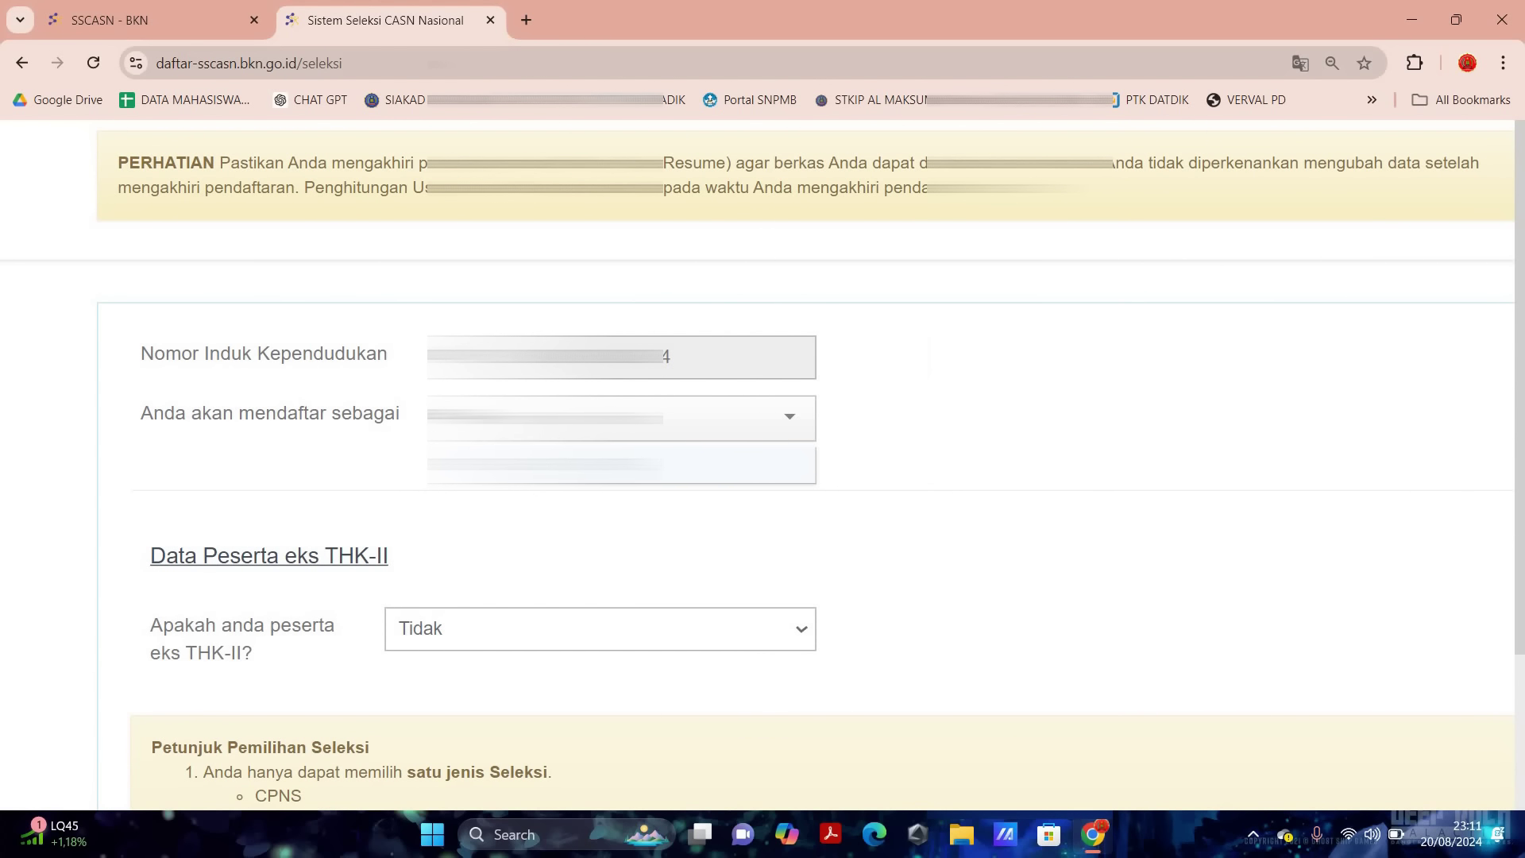
pyautogui.hotkey('ctrl', '-')
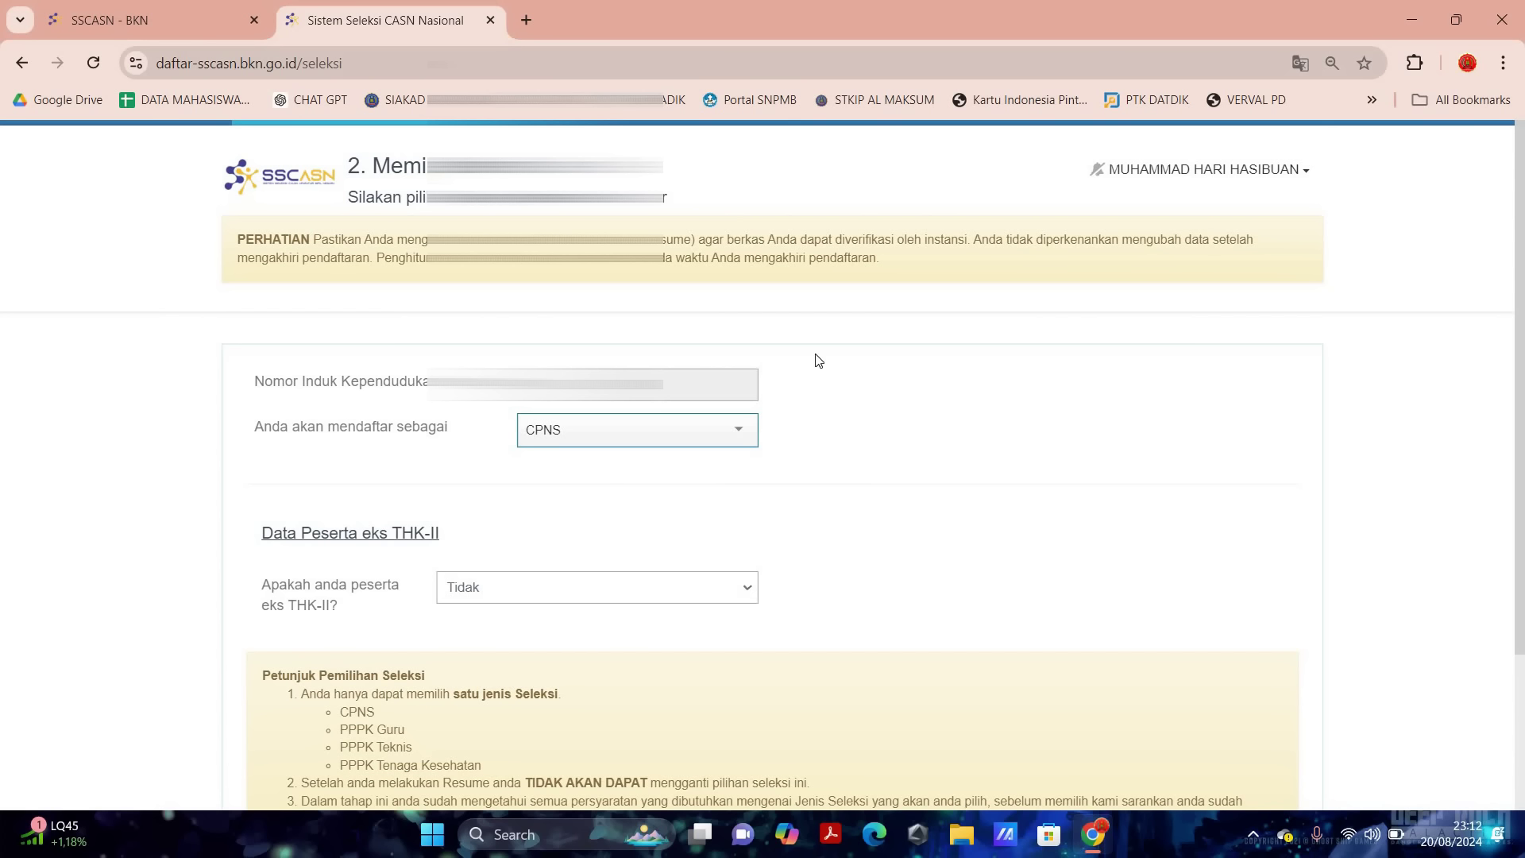
pyautogui.scroll(-1, 603, 405)
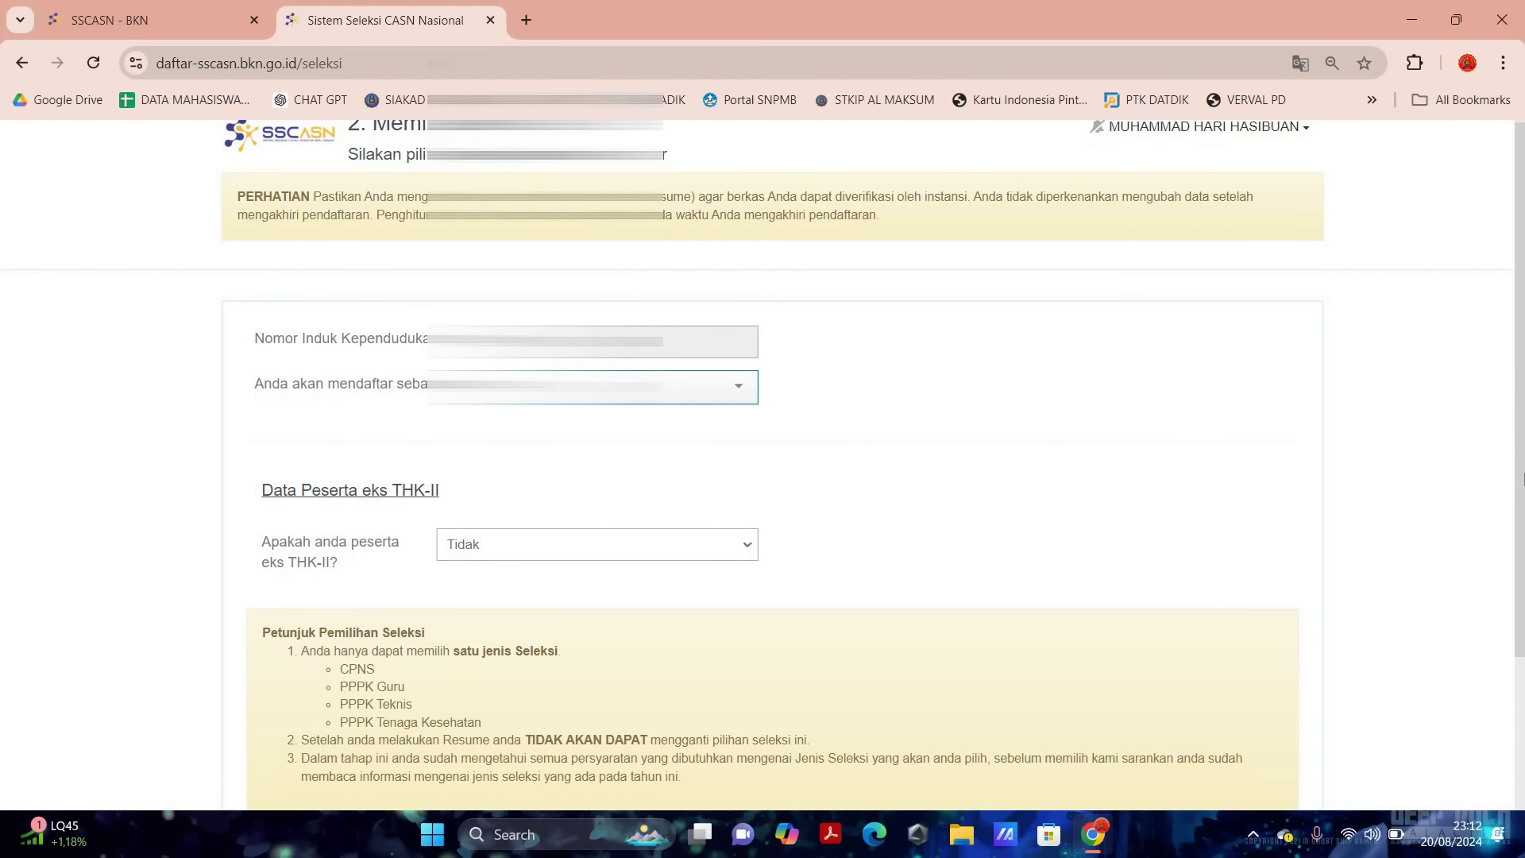
pyautogui.scroll(-3, 826, 711)
pyautogui.click(832, 706)
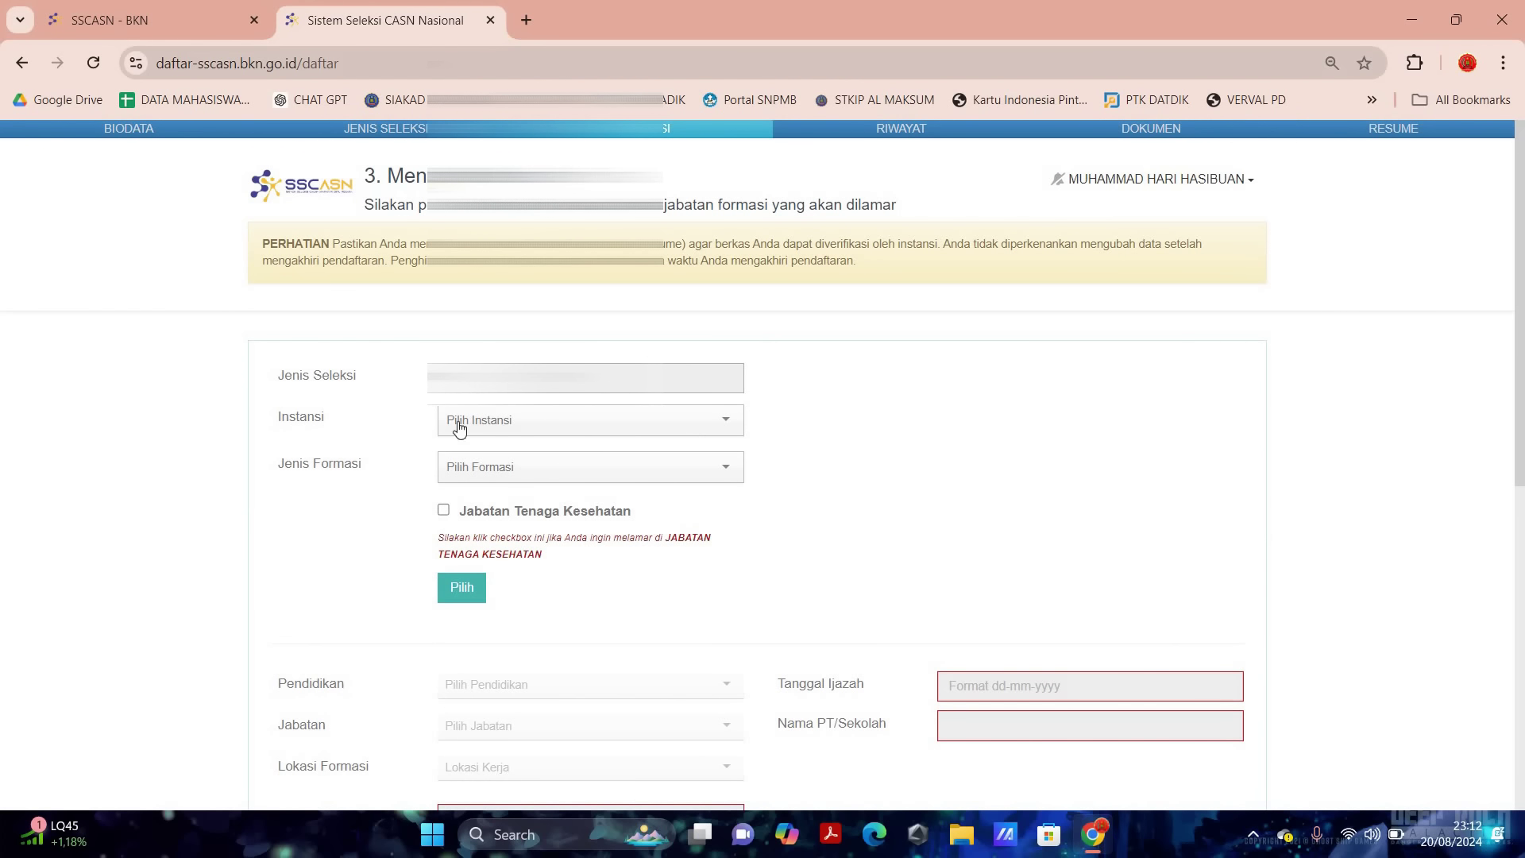
# - Select Kementerian Hukum dan Hak Asasi Manusia as the institution to apply to
pyautogui.click(477, 431)
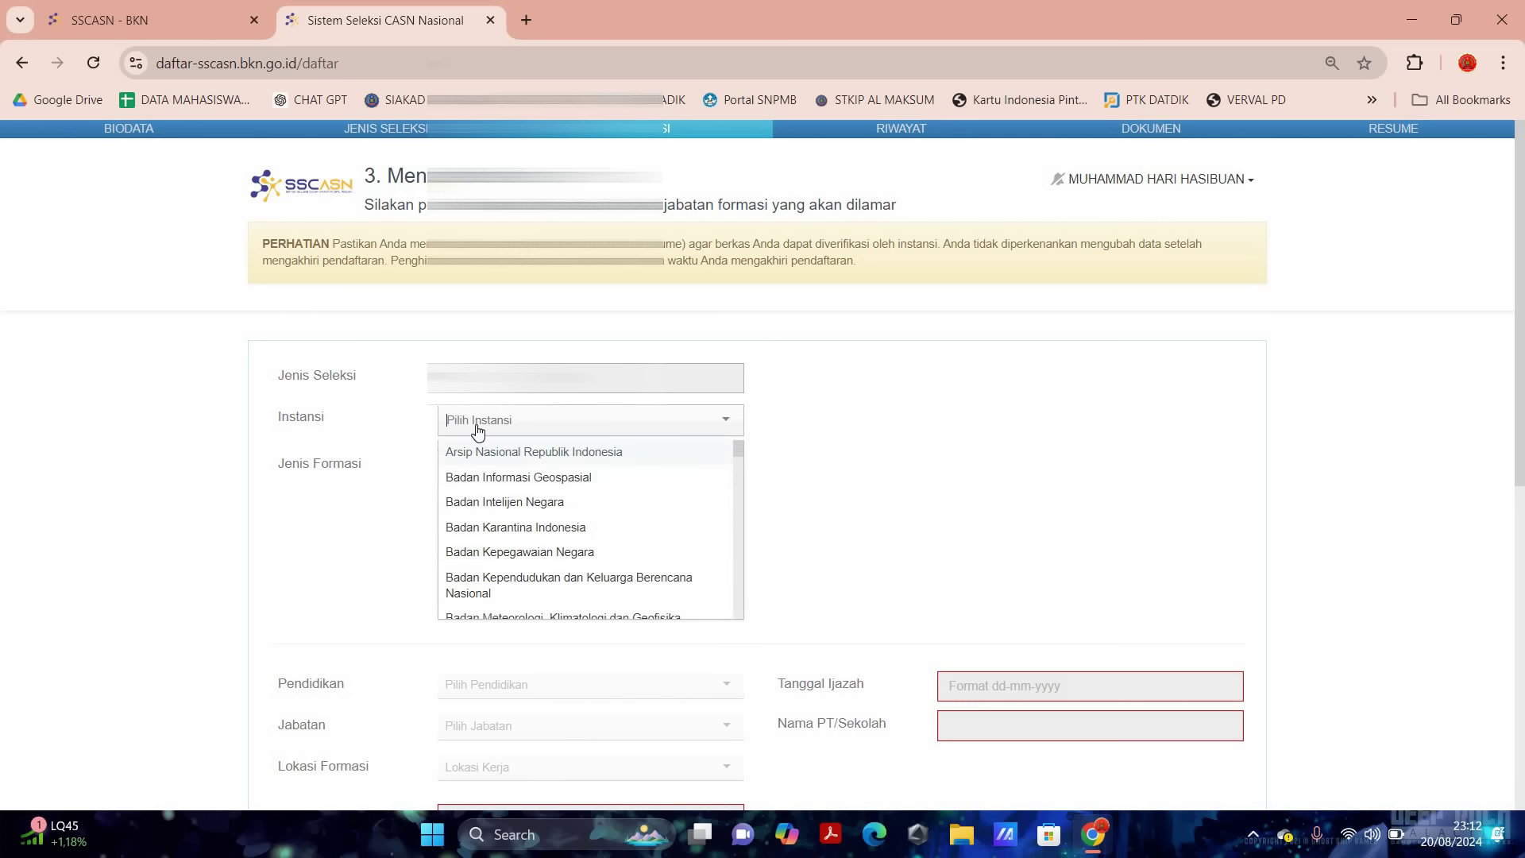
pyautogui.write('ha')
pyautogui.press('BackSpace')
pyautogui.write('uku')
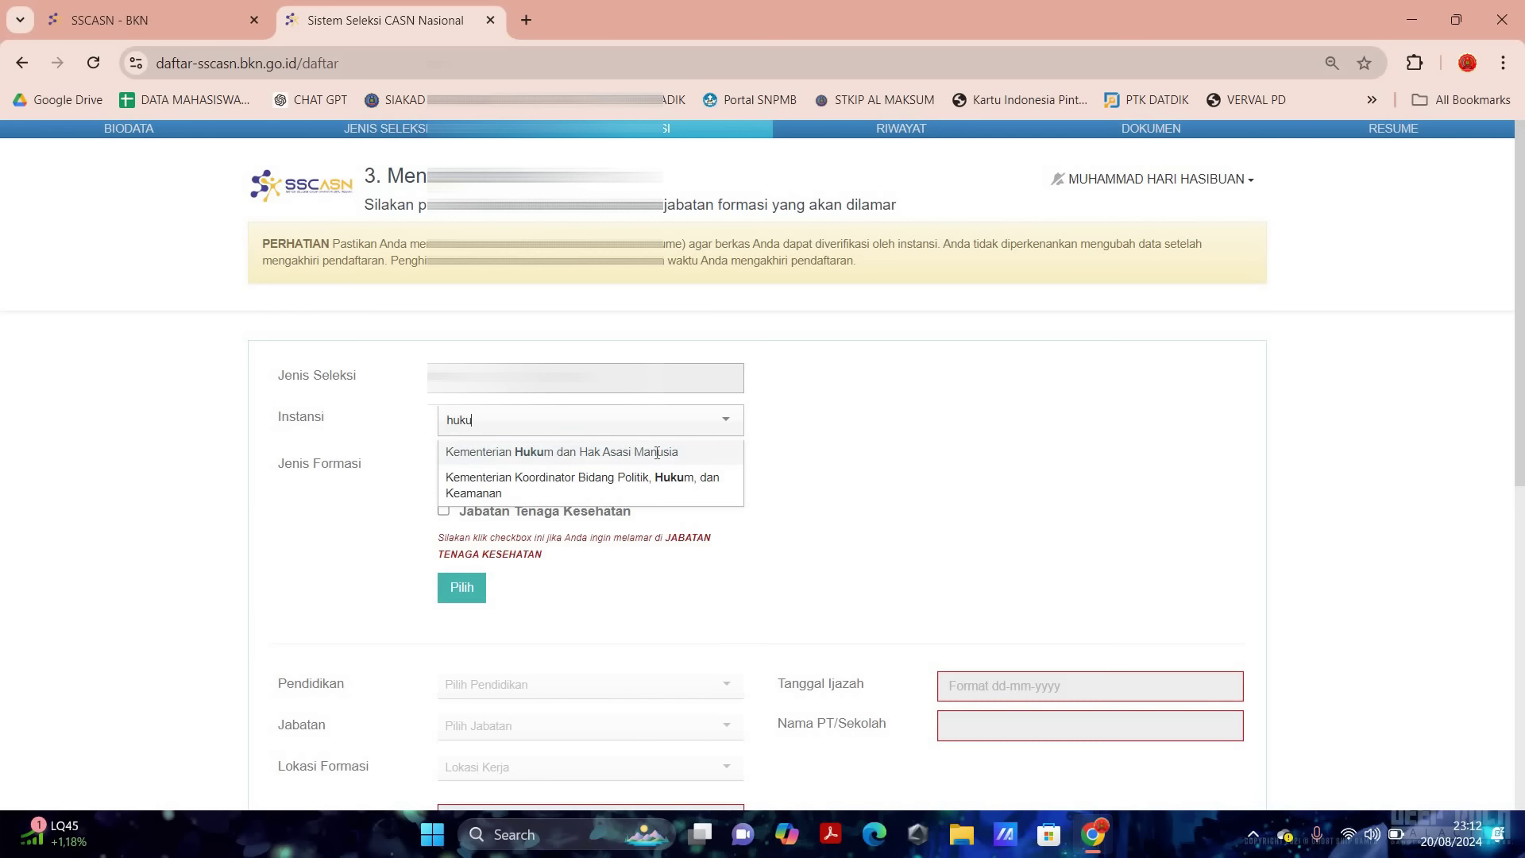
pyautogui.press('Return')
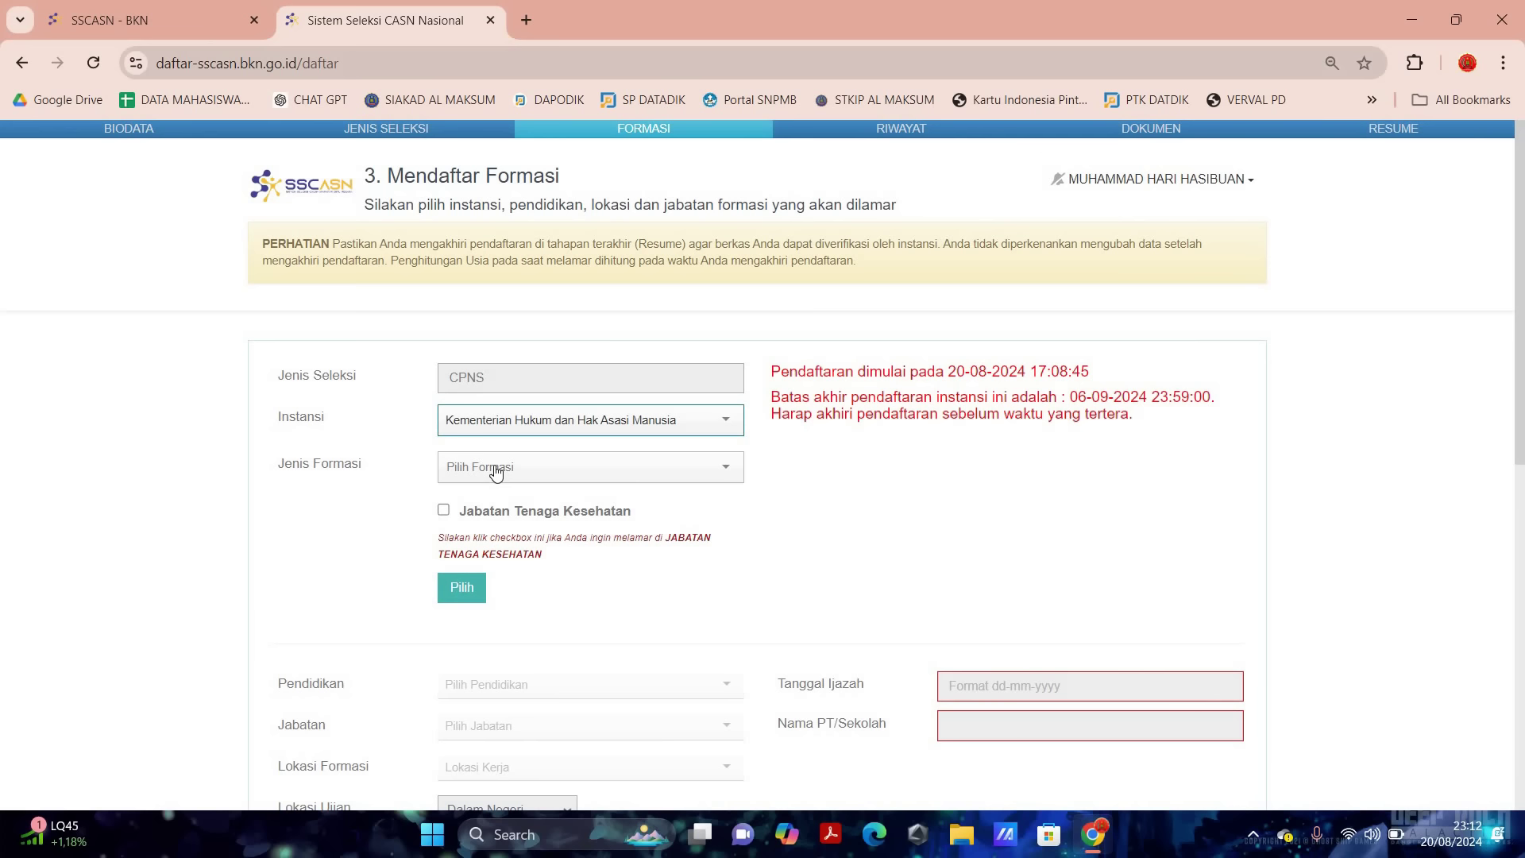
# - Set the formation type to UMUM and confirm the institution and formation choice without the health-worker option
pyautogui.click(489, 475)
pyautogui.press('Return')
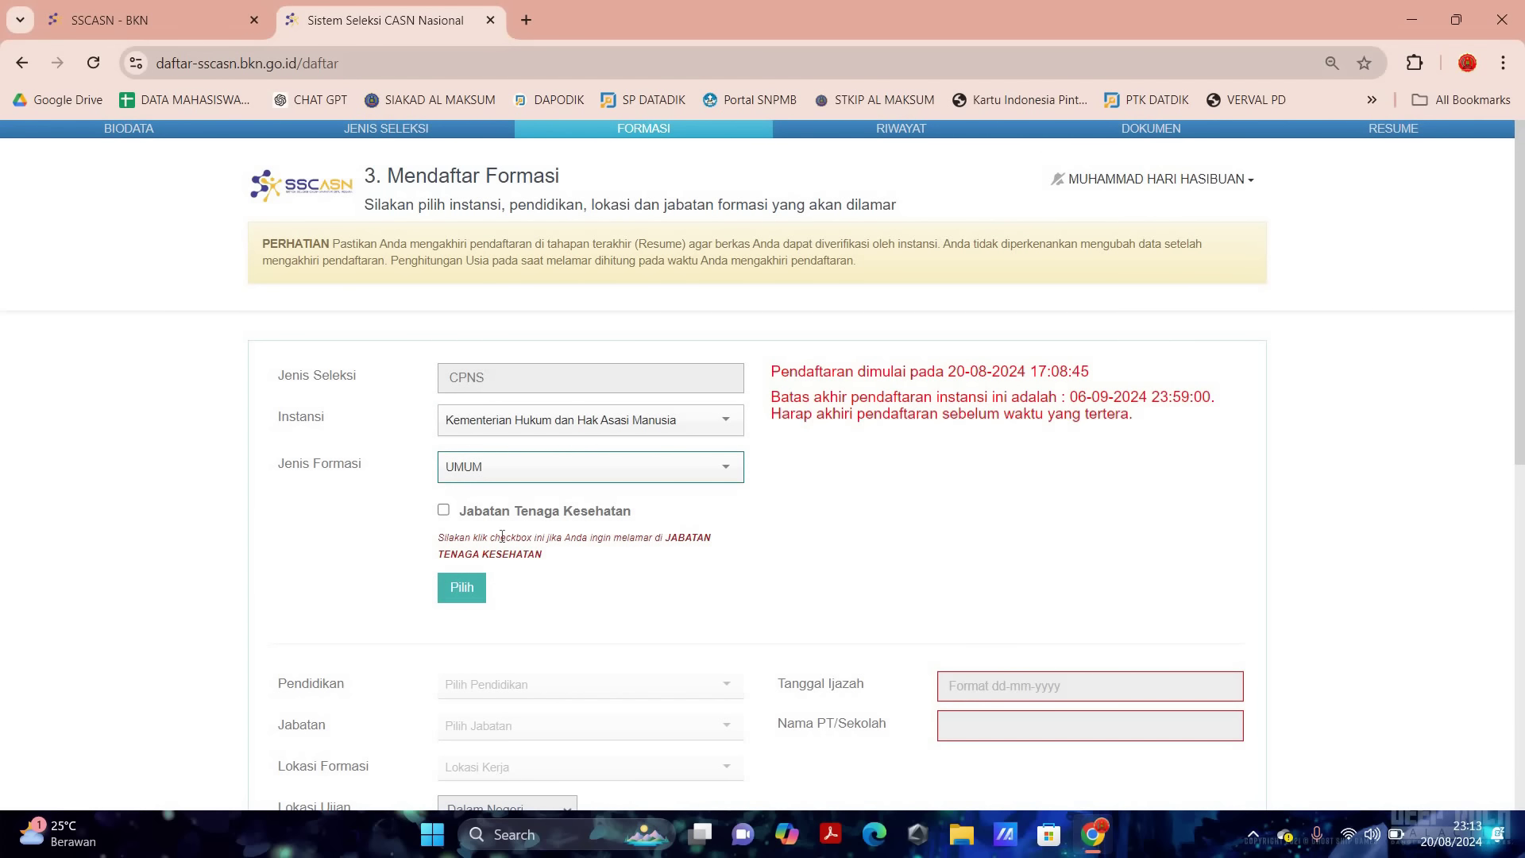
pyautogui.keyDown('ctrl'); pyautogui.scroll(4, 502, 537); pyautogui.keyUp('ctrl')
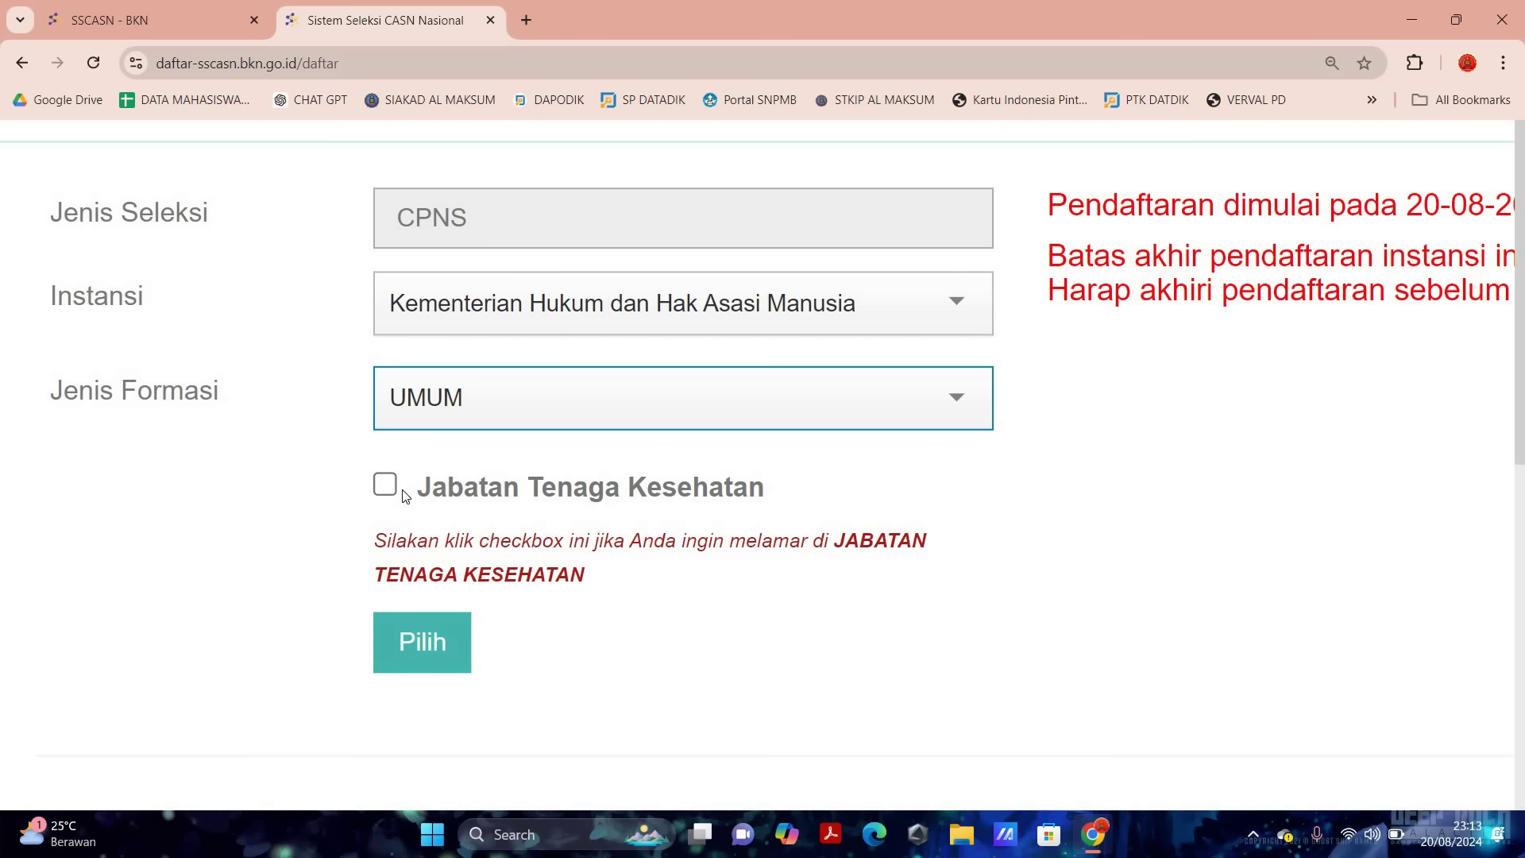
pyautogui.hotkey('ctrl', '-')
pyautogui.hotkey('ctrl', '-')
pyautogui.hotkey('ctrl', '-')
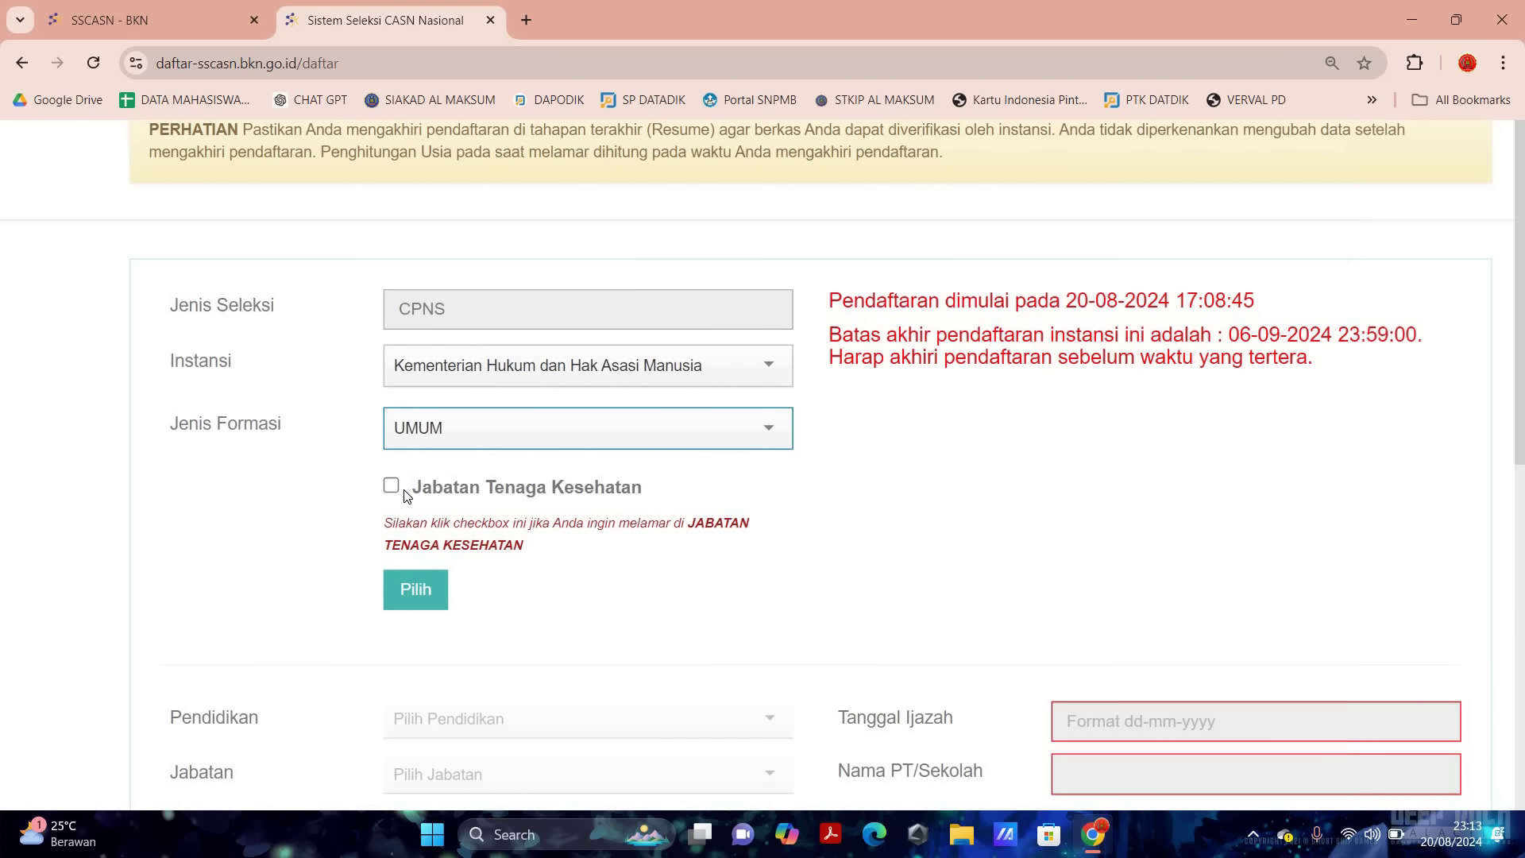
pyautogui.hotkey('ctrl', '-')
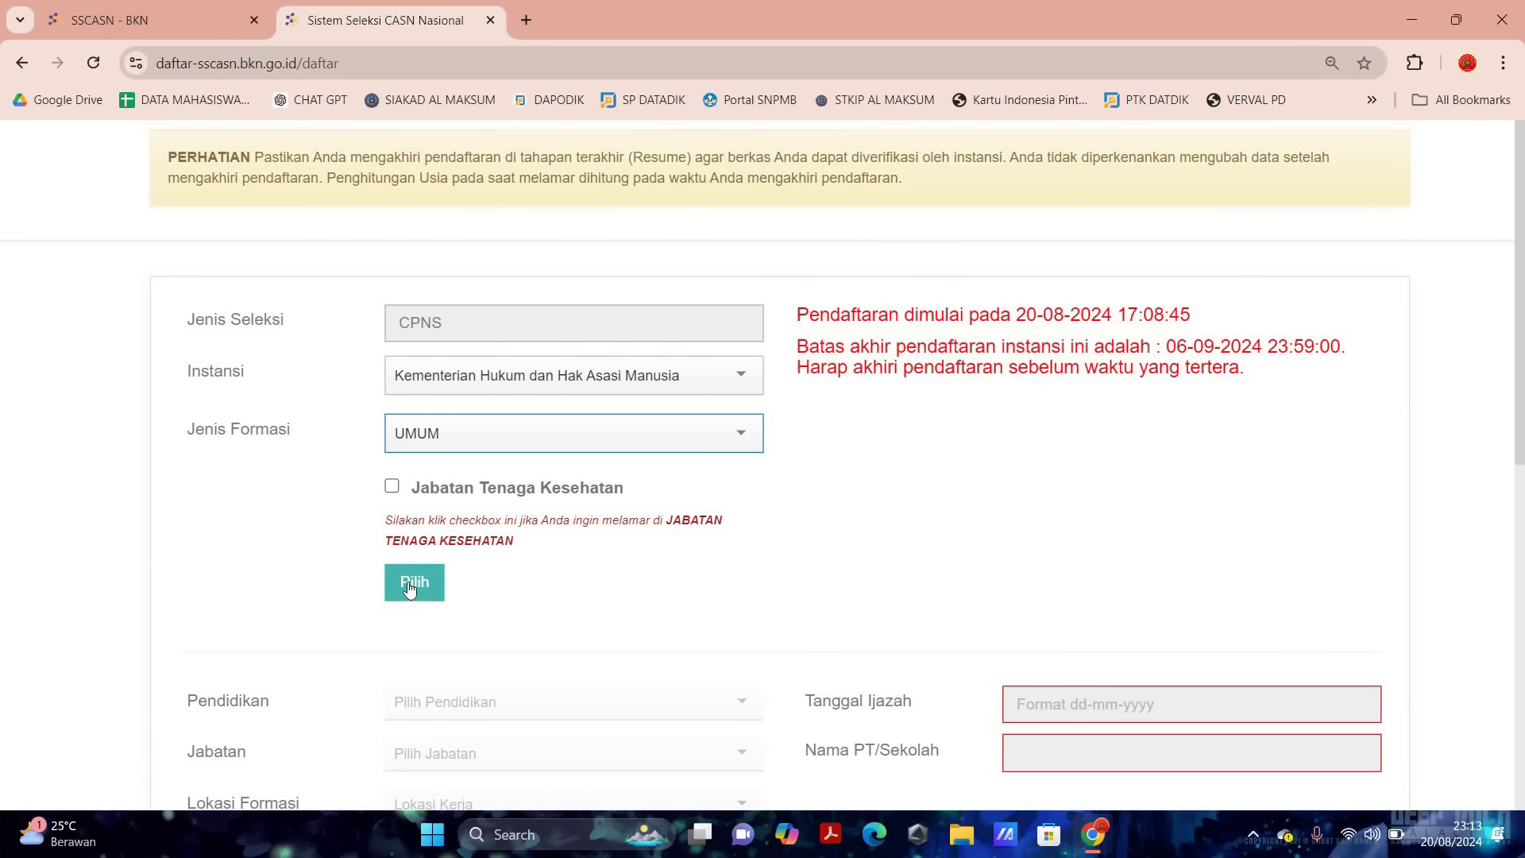
pyautogui.click(410, 587)
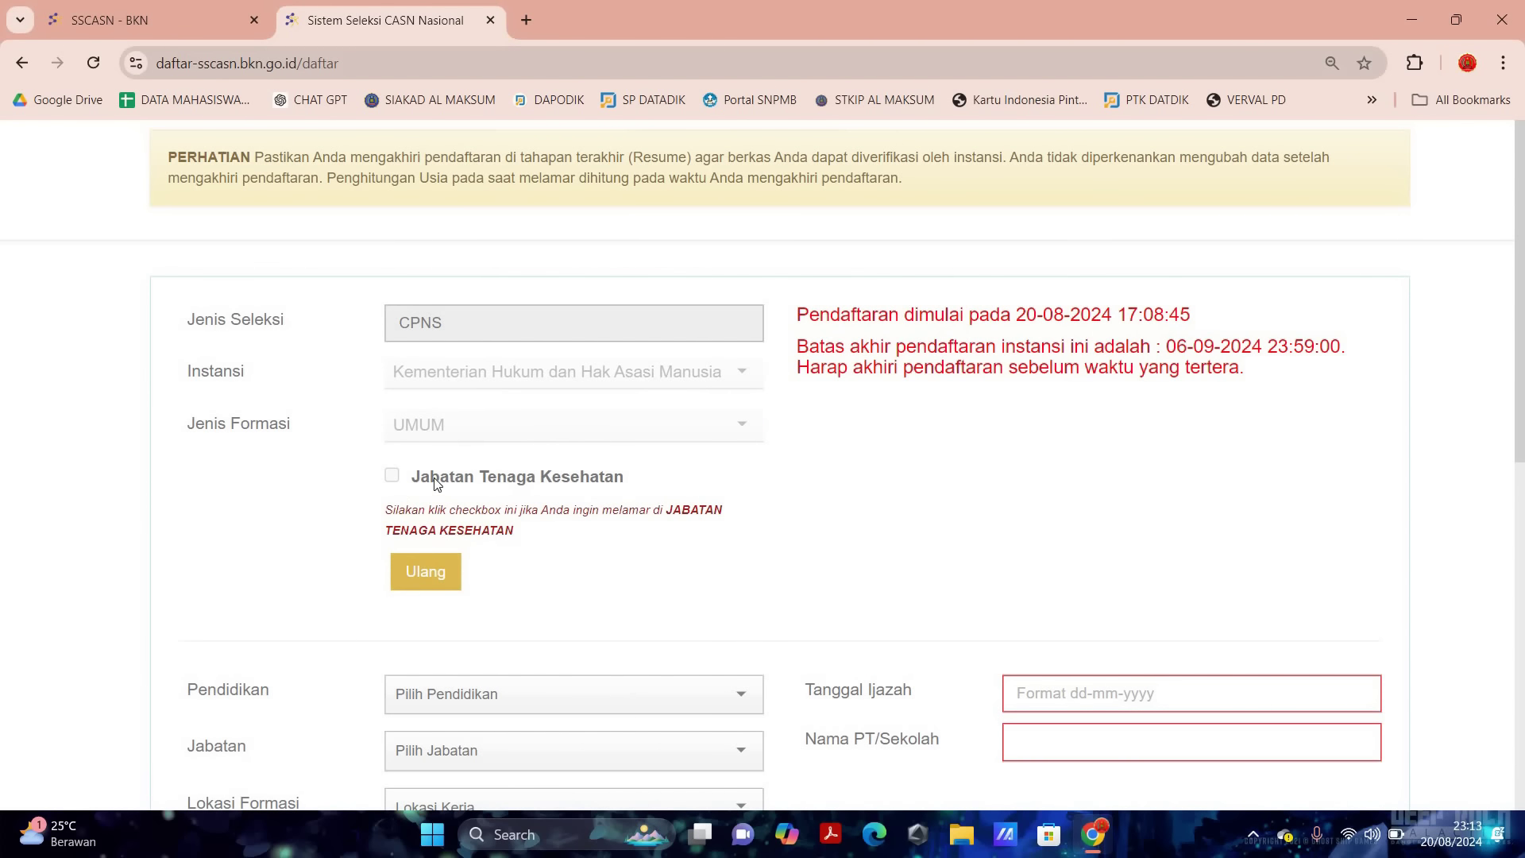
# - Set the education to SLTA/SMA SEDERAJAT and the position to PENJAGA TAHANAN
pyautogui.scroll(-1, 444, 484)
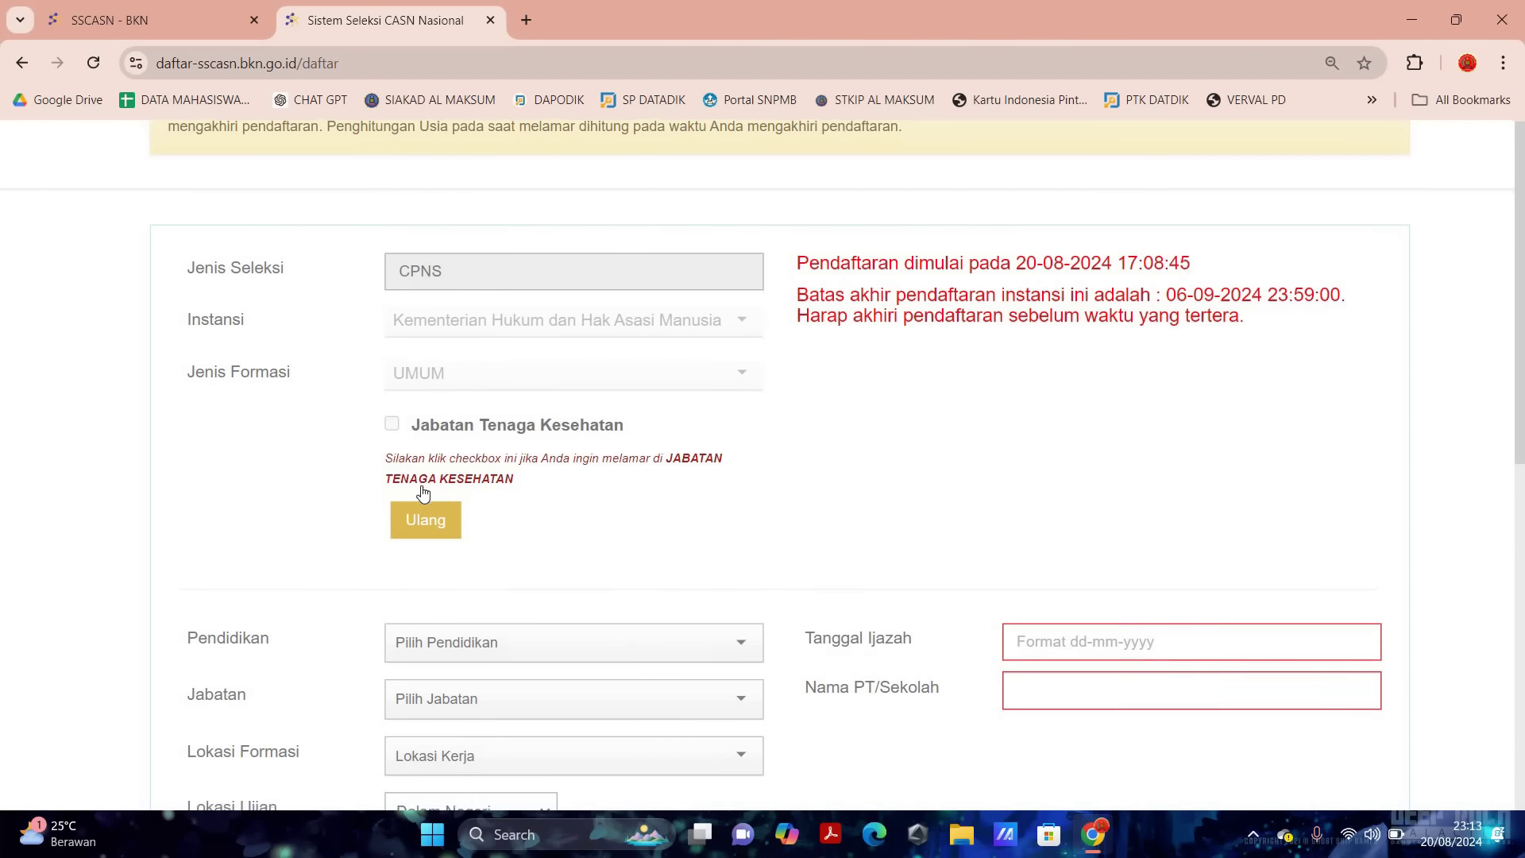
pyautogui.scroll(-3, 397, 486)
pyautogui.scroll(1, 794, 469)
pyautogui.scroll(-1, 714, 460)
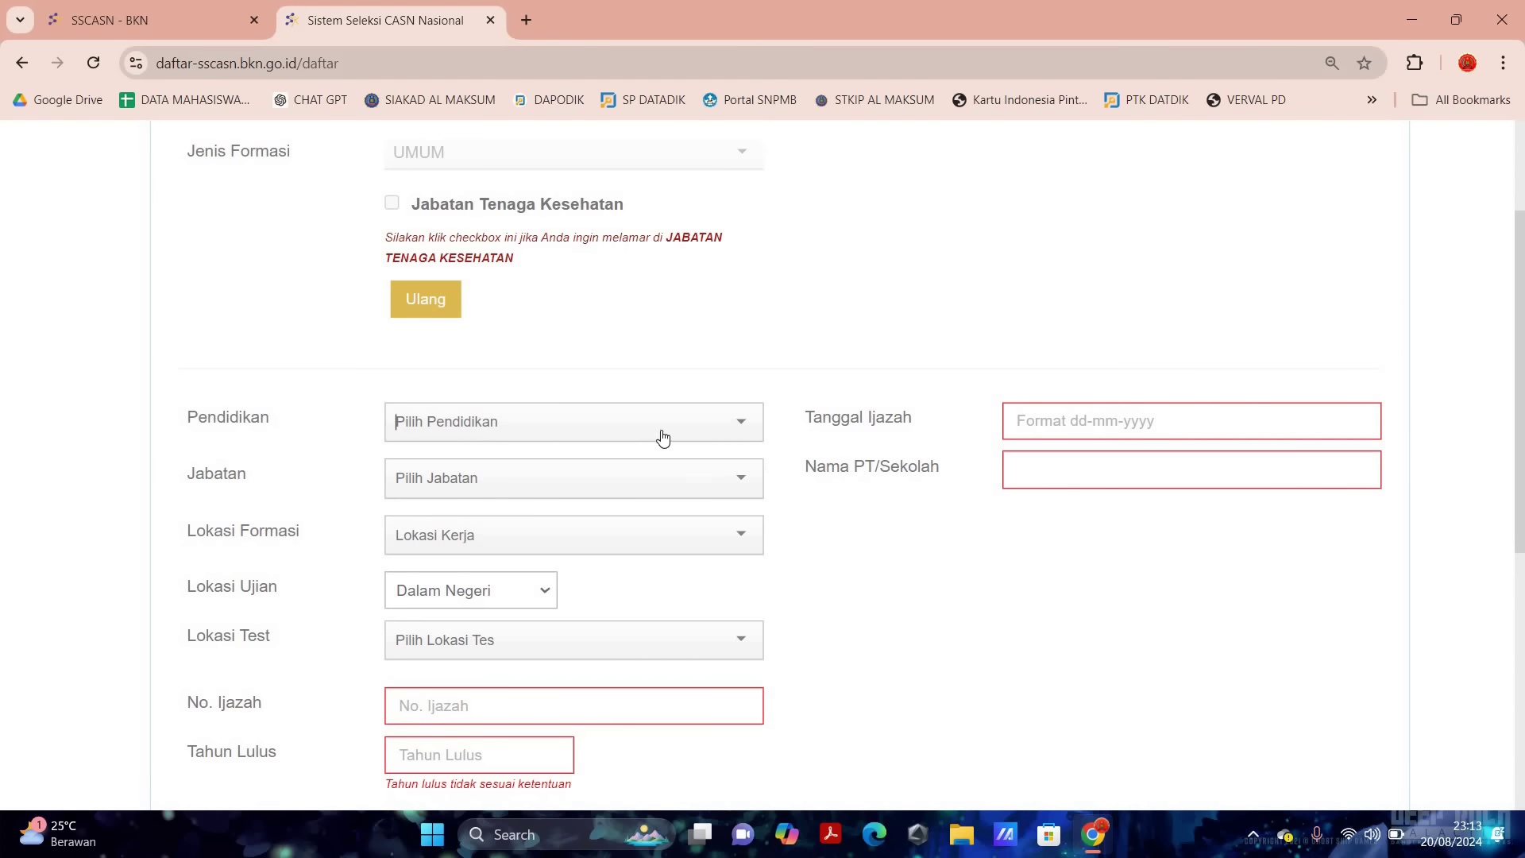
pyautogui.click(675, 435)
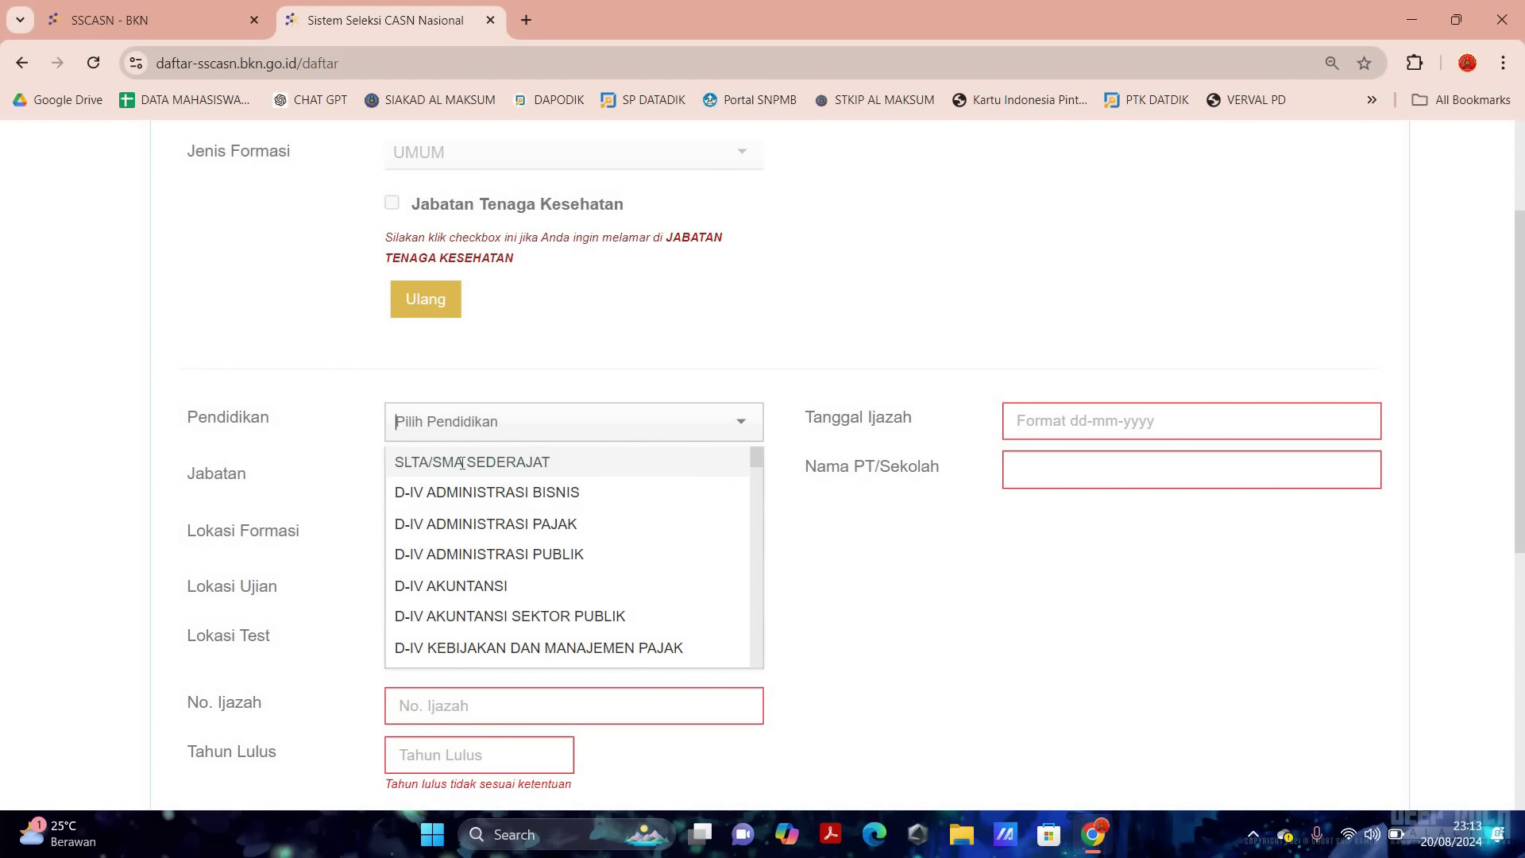
pyautogui.click(619, 461)
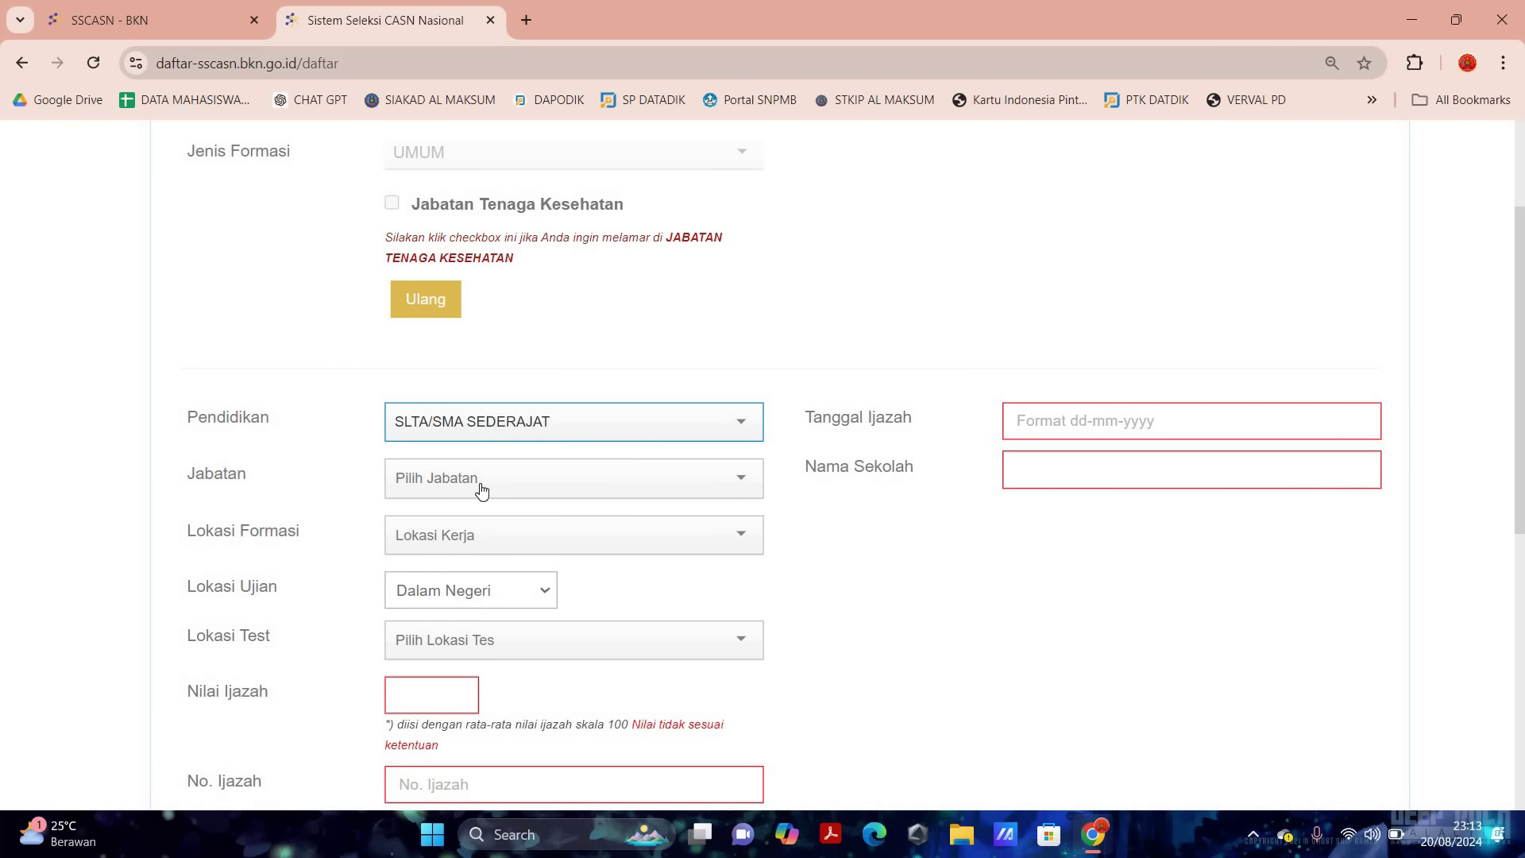
pyautogui.click(481, 487)
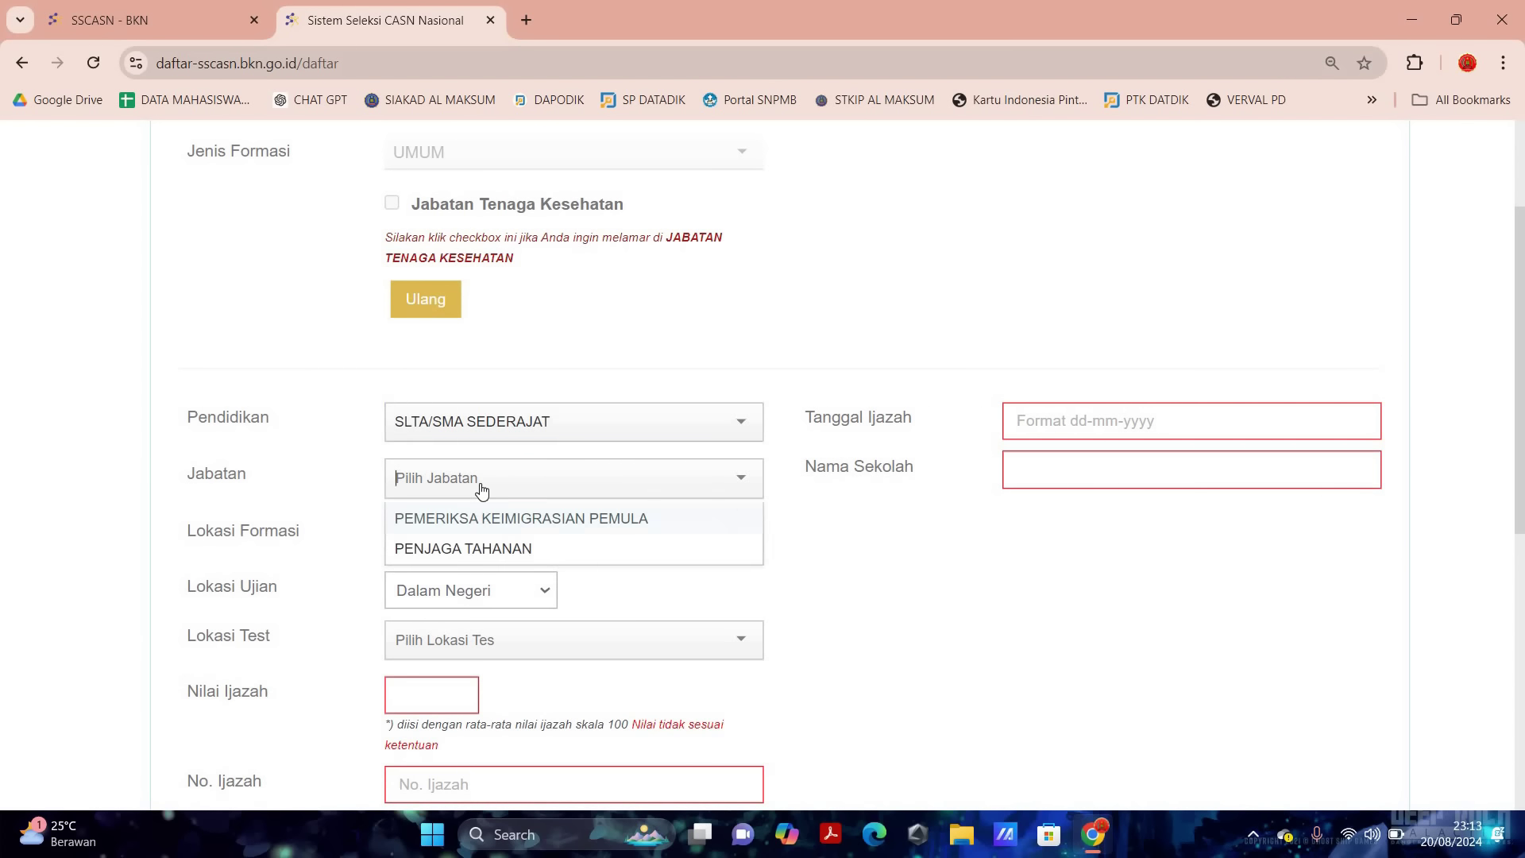
pyautogui.click(481, 548)
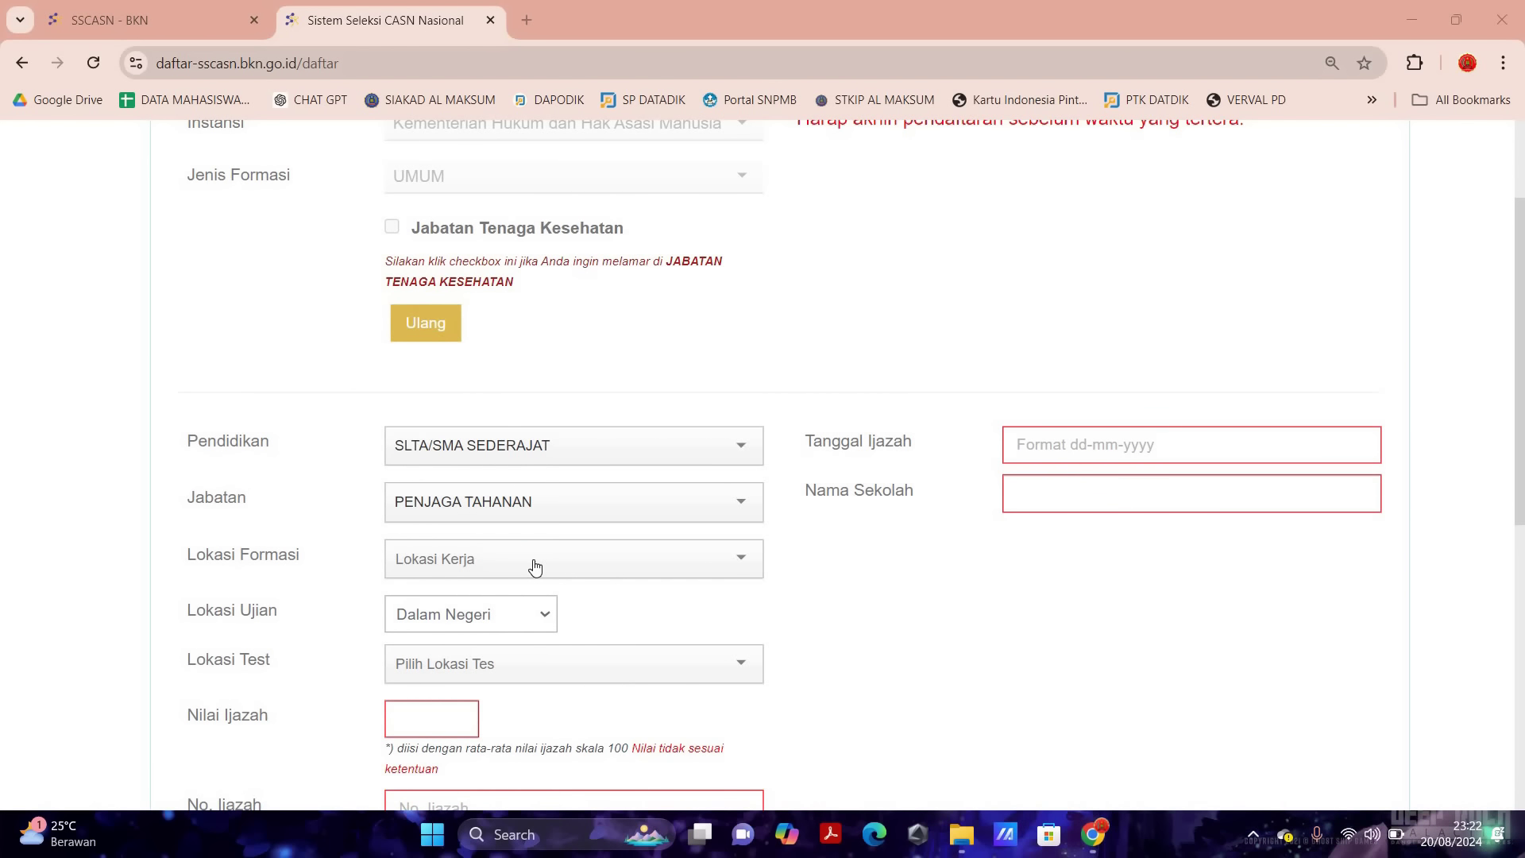
# - Choose KANTOR WILAYAH KEMENKUMHAM SUMATERA UTARA as the formation location, keeping the exam location as Dalam Negeri
pyautogui.click(534, 565)
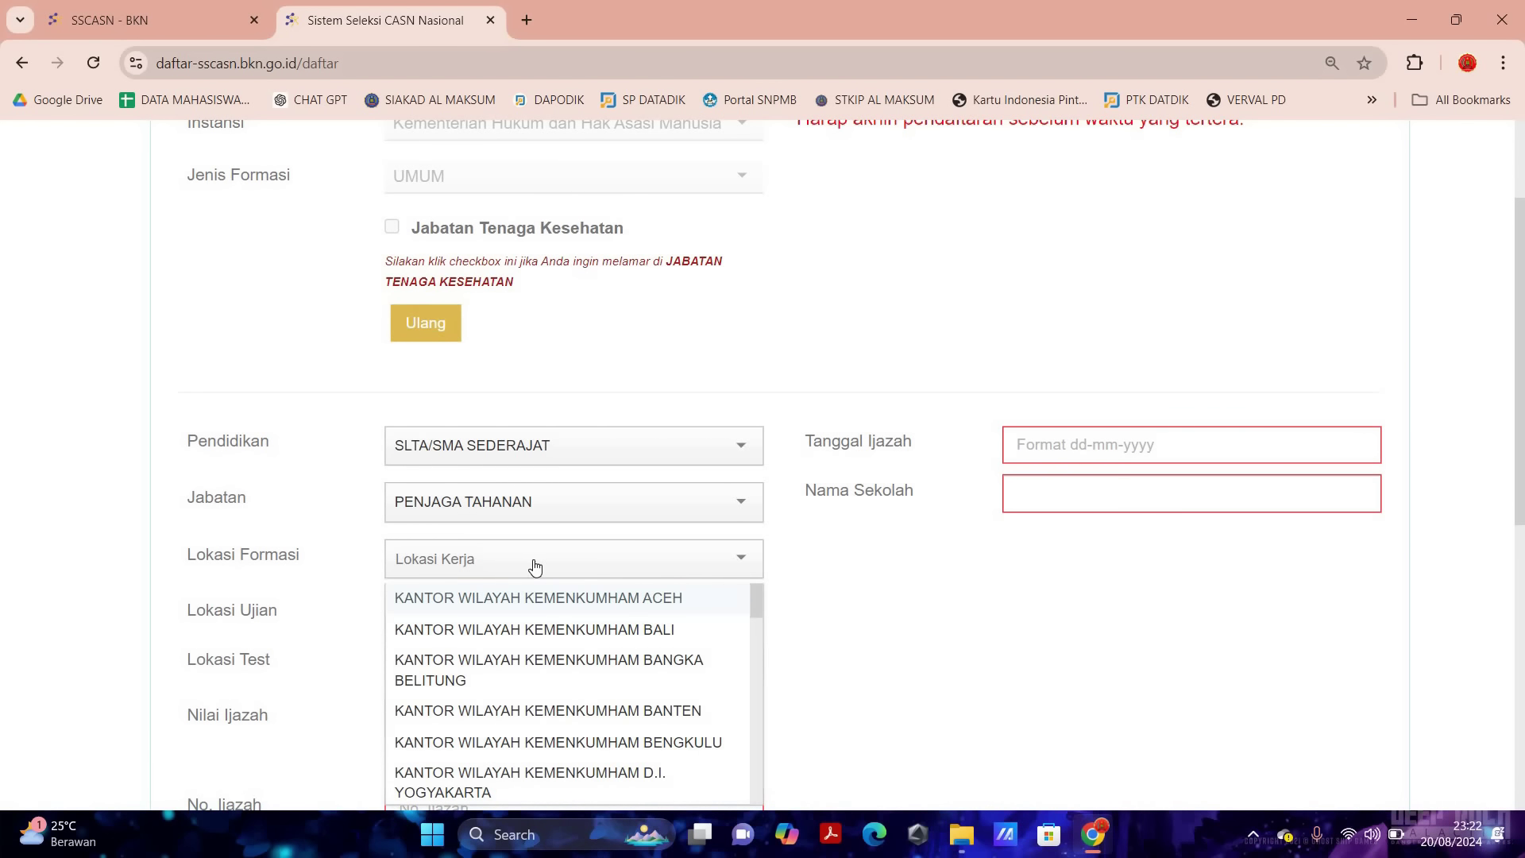
pyautogui.write('SUMA')
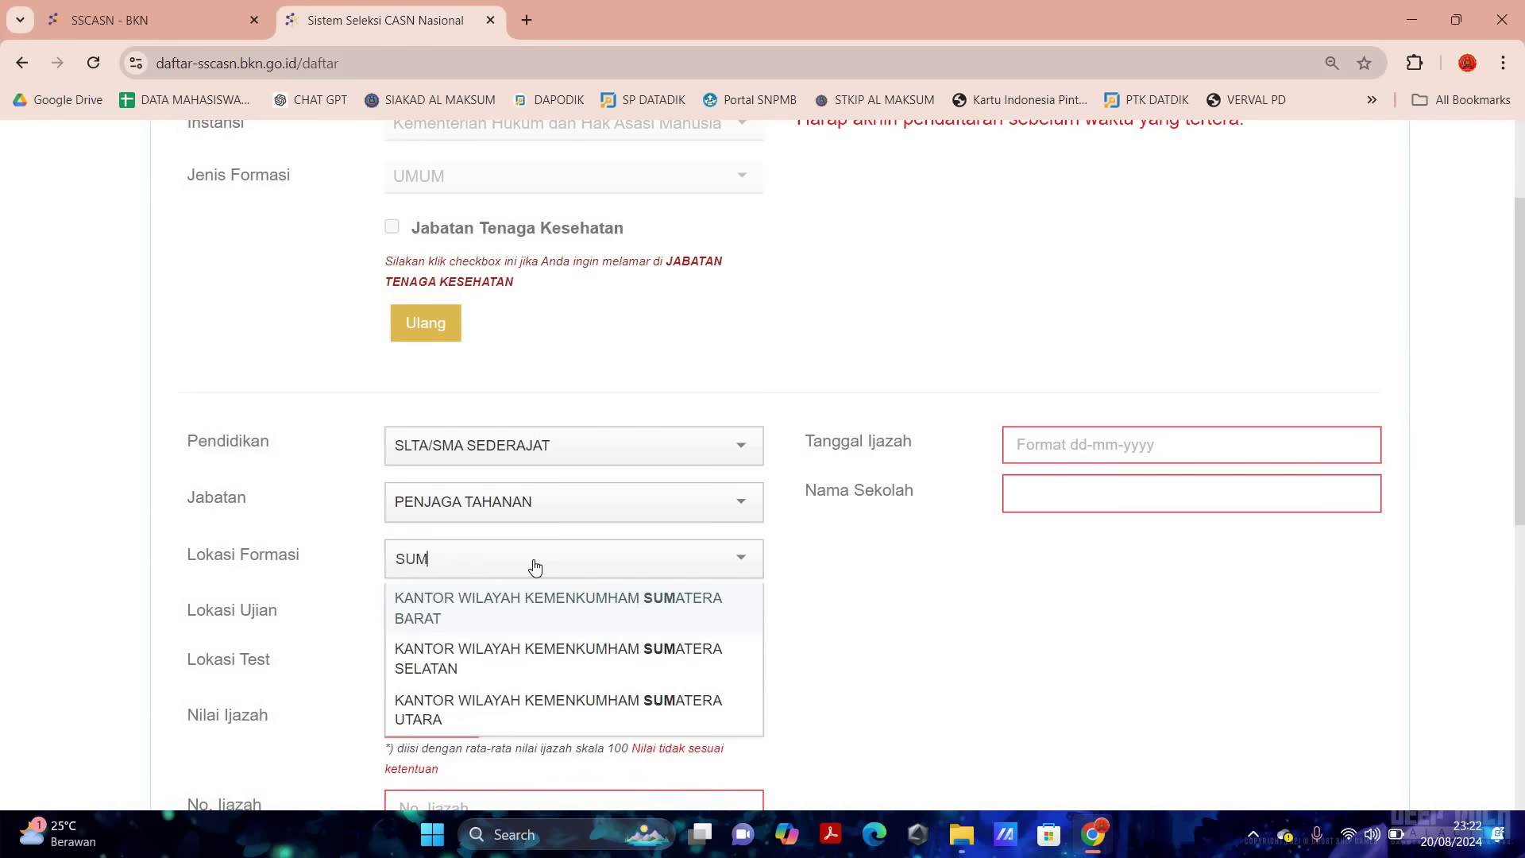
pyautogui.click(580, 717)
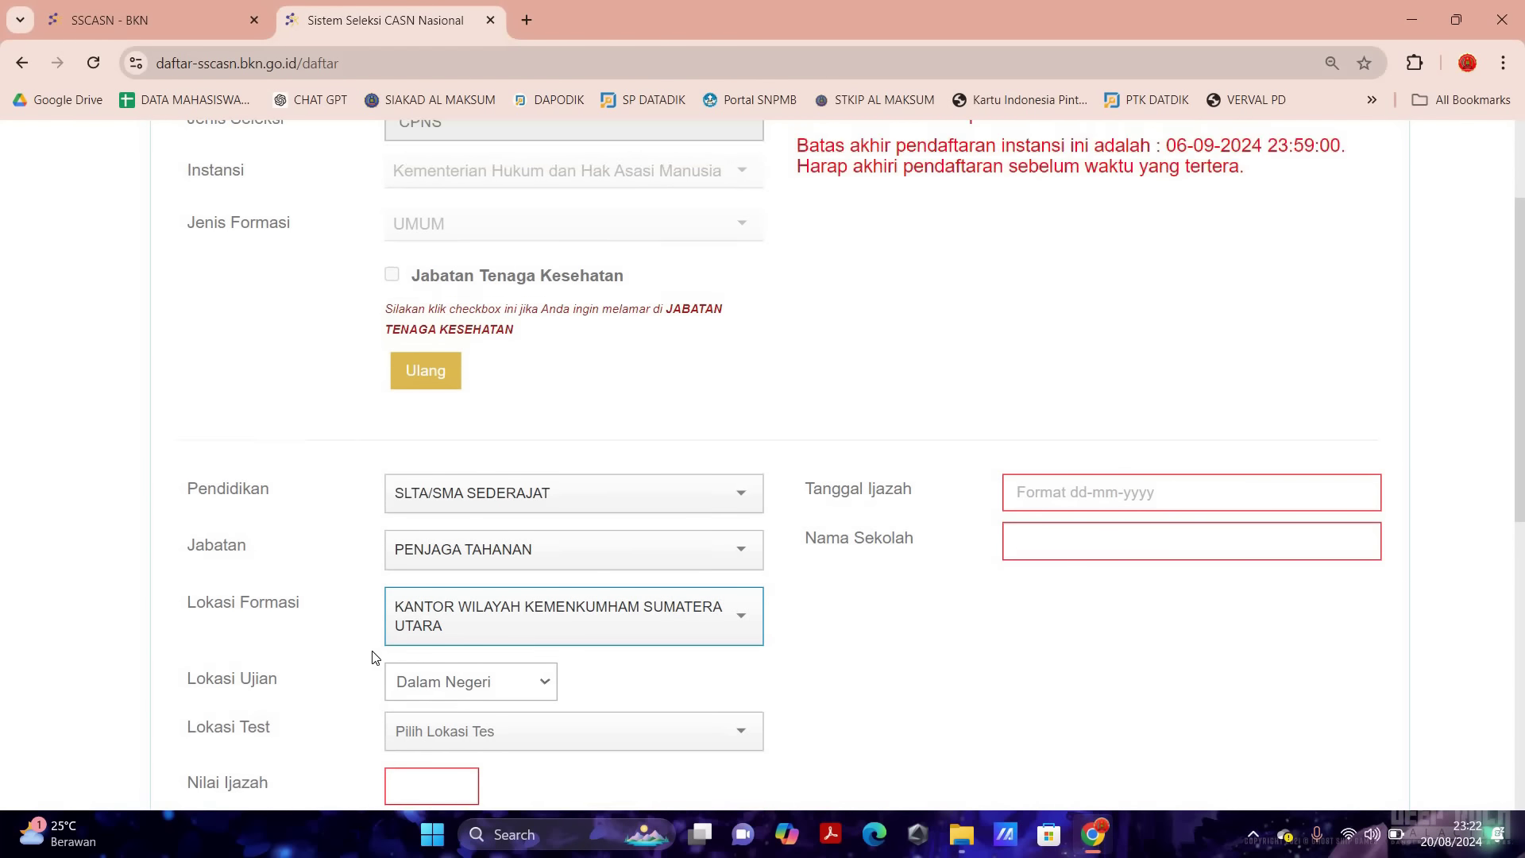
pyautogui.scroll(-1, 475, 646)
pyautogui.click(476, 633)
pyautogui.click(332, 653)
# - Select Mandiri Kumham Provinsi Sumatera Utara as the test location and enter 8,7 as the diploma grade
pyautogui.scroll(-3, 448, 648)
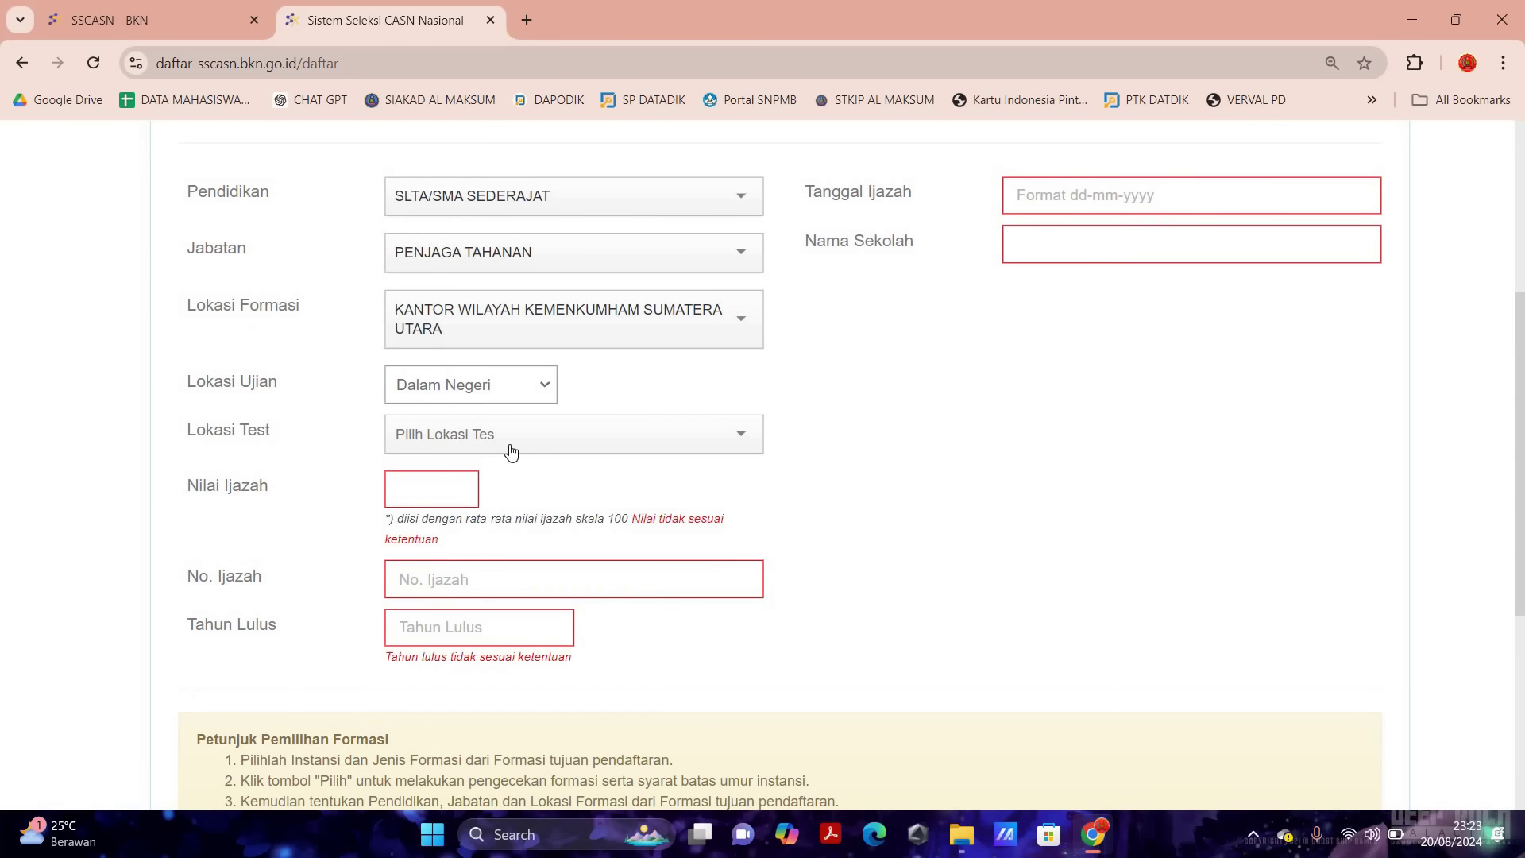
pyautogui.click(511, 452)
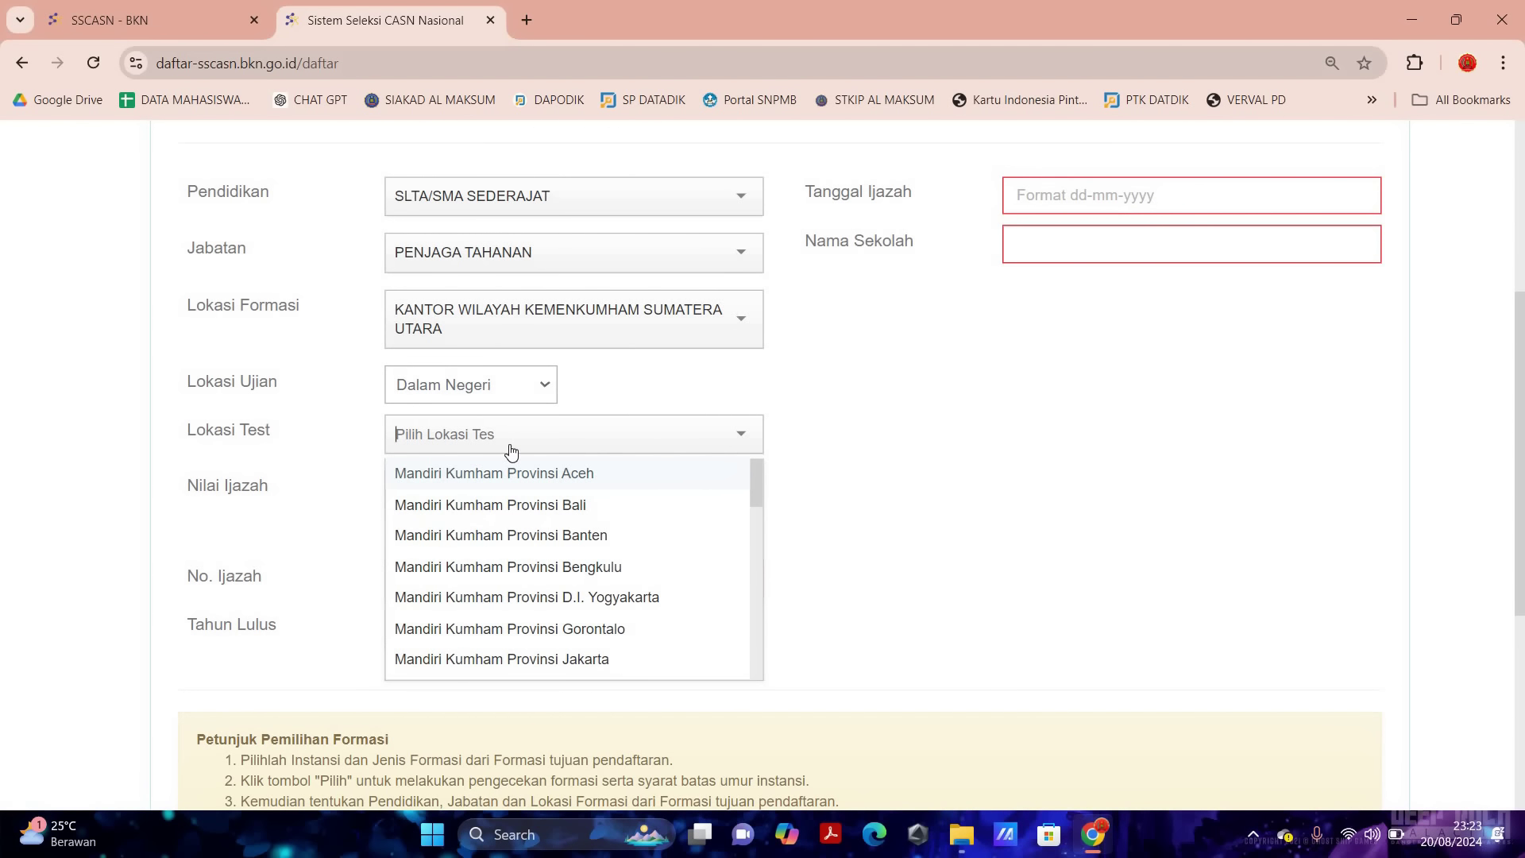
pyautogui.write('su')
pyautogui.click(425, 492)
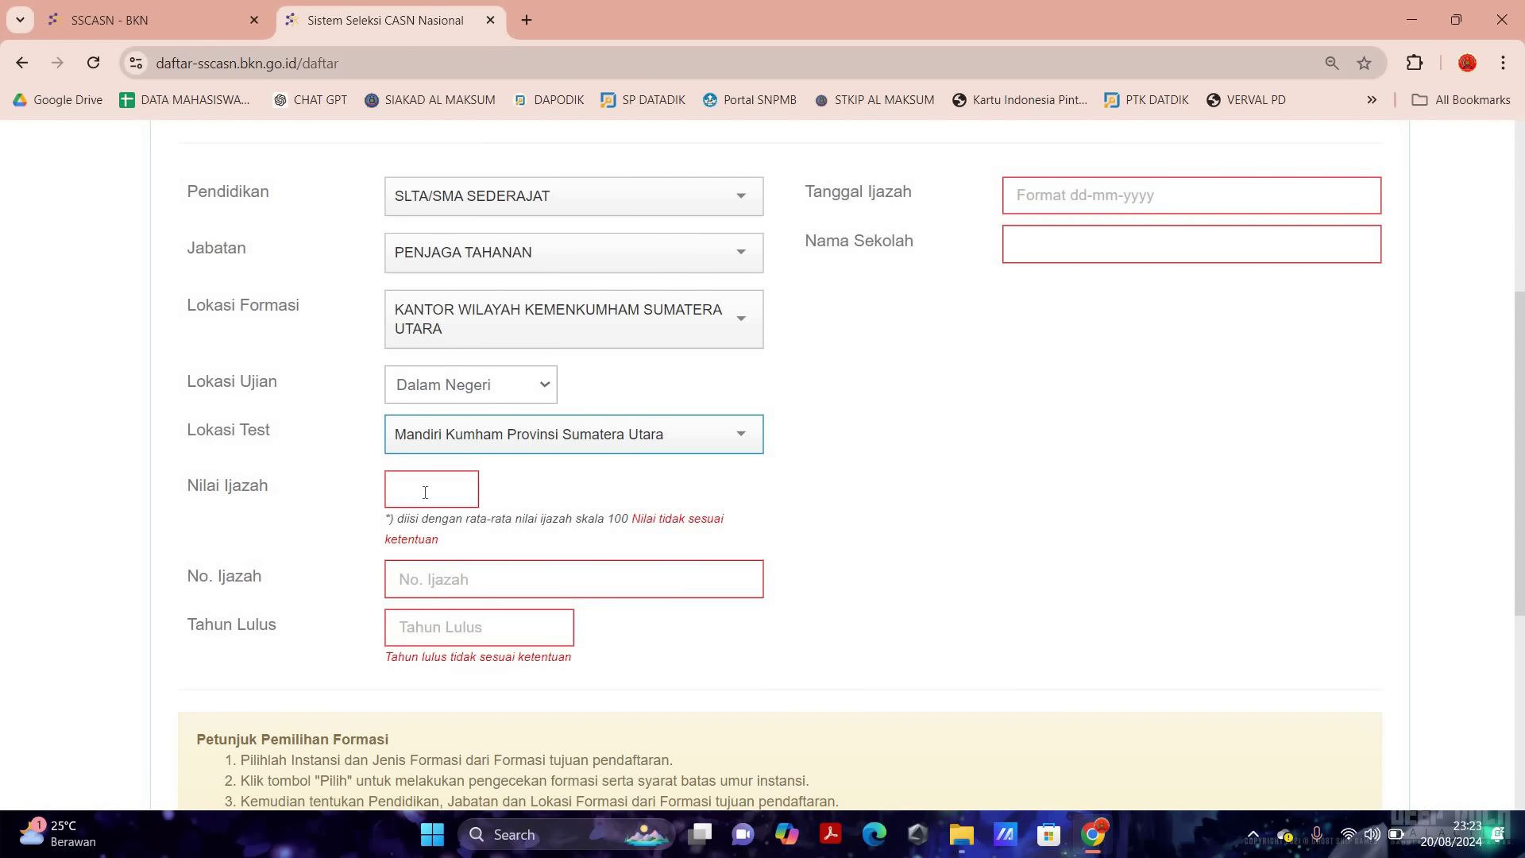
pyautogui.click(425, 492)
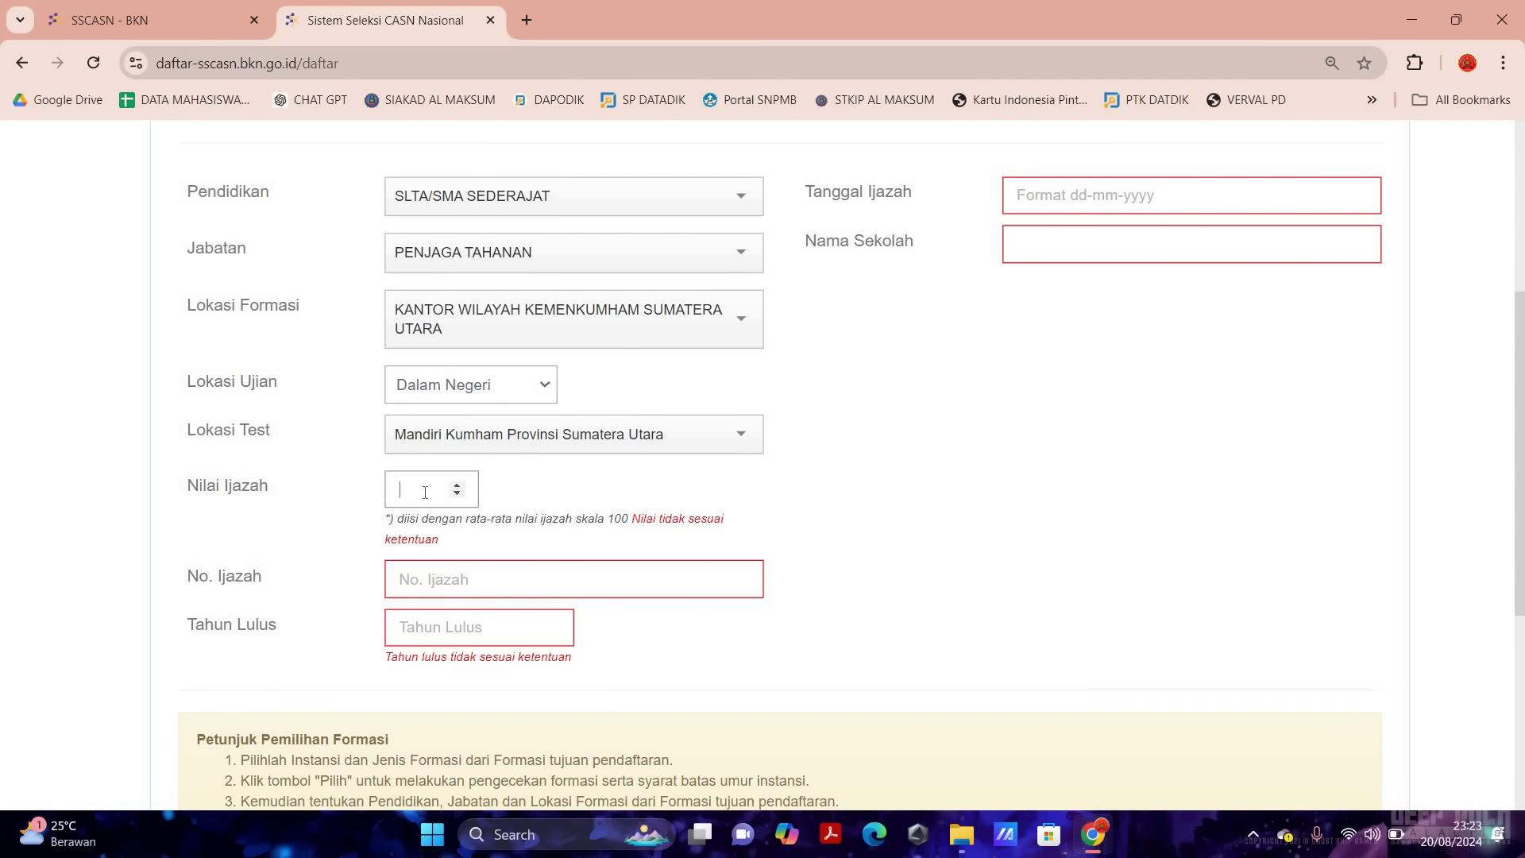
pyautogui.write('8,7')
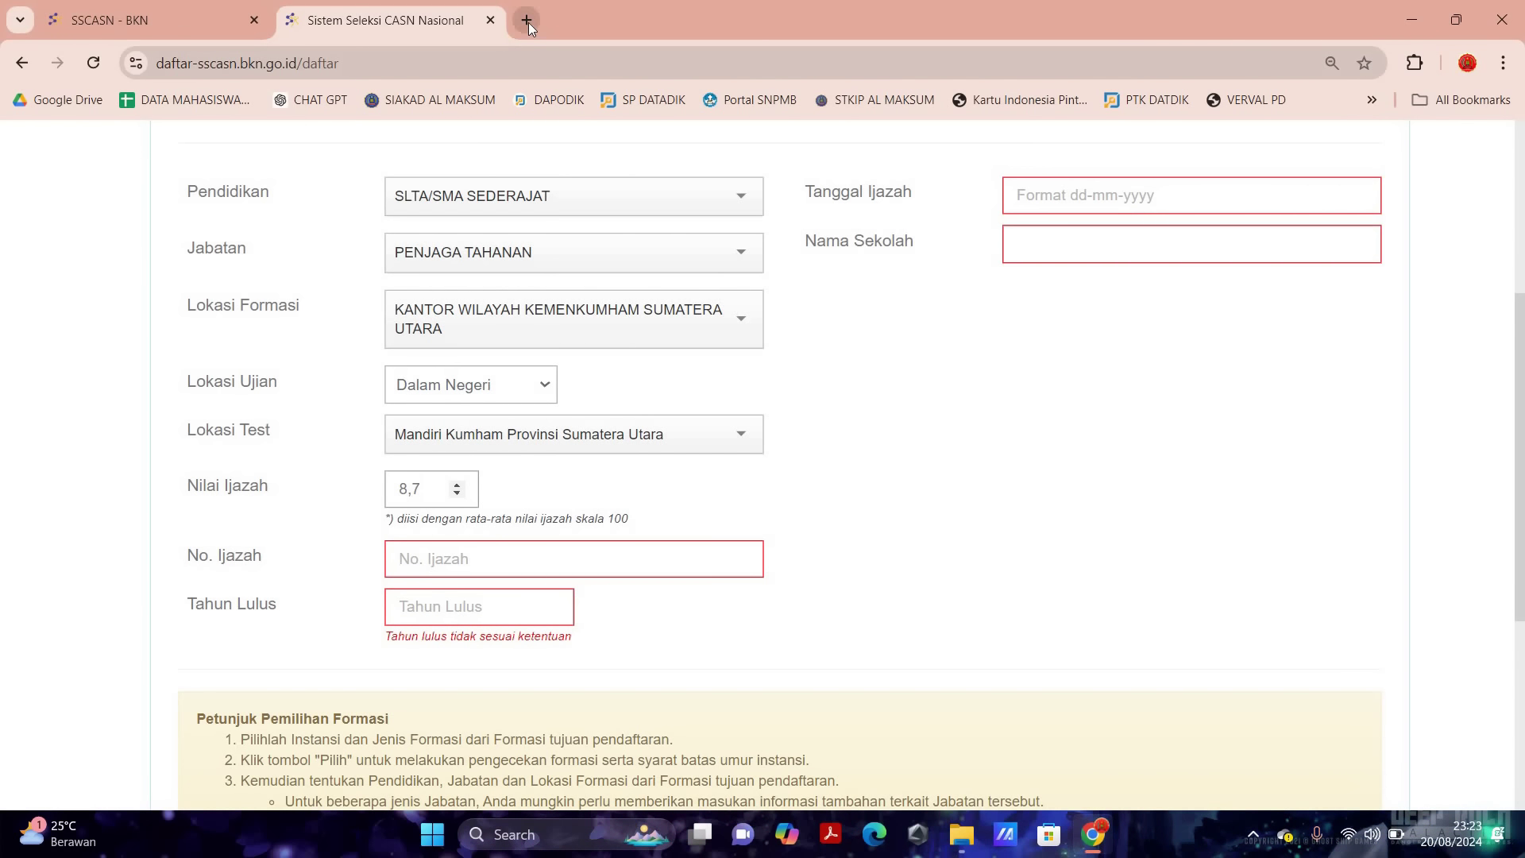
# - Search Google for "NILAI IJAZAH SLTA" in a new browser tab
pyautogui.hotkey('ctrl', 't')
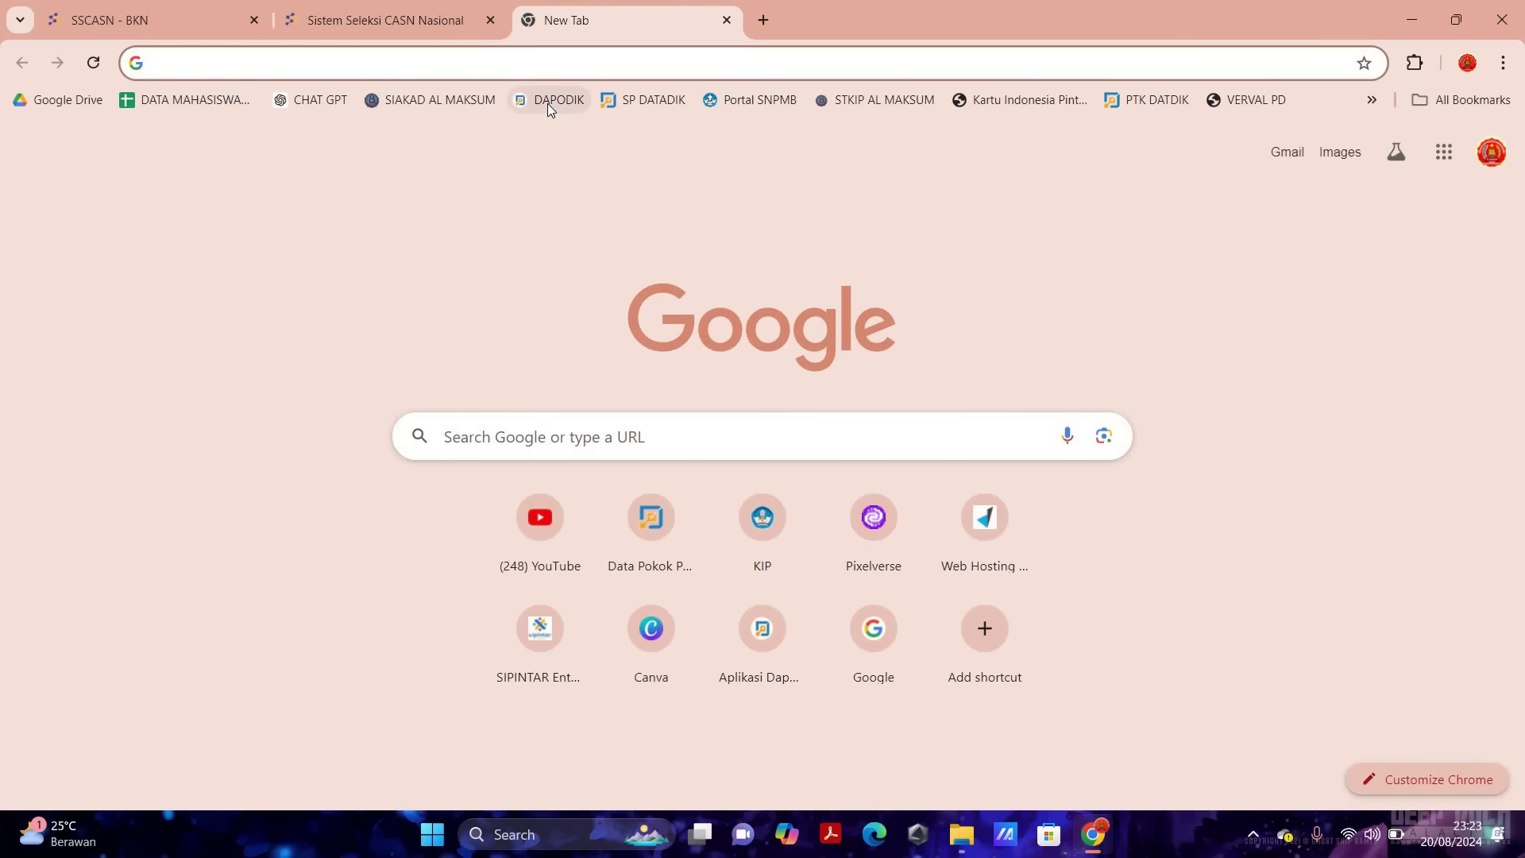
pyautogui.write('IJAZAH S')
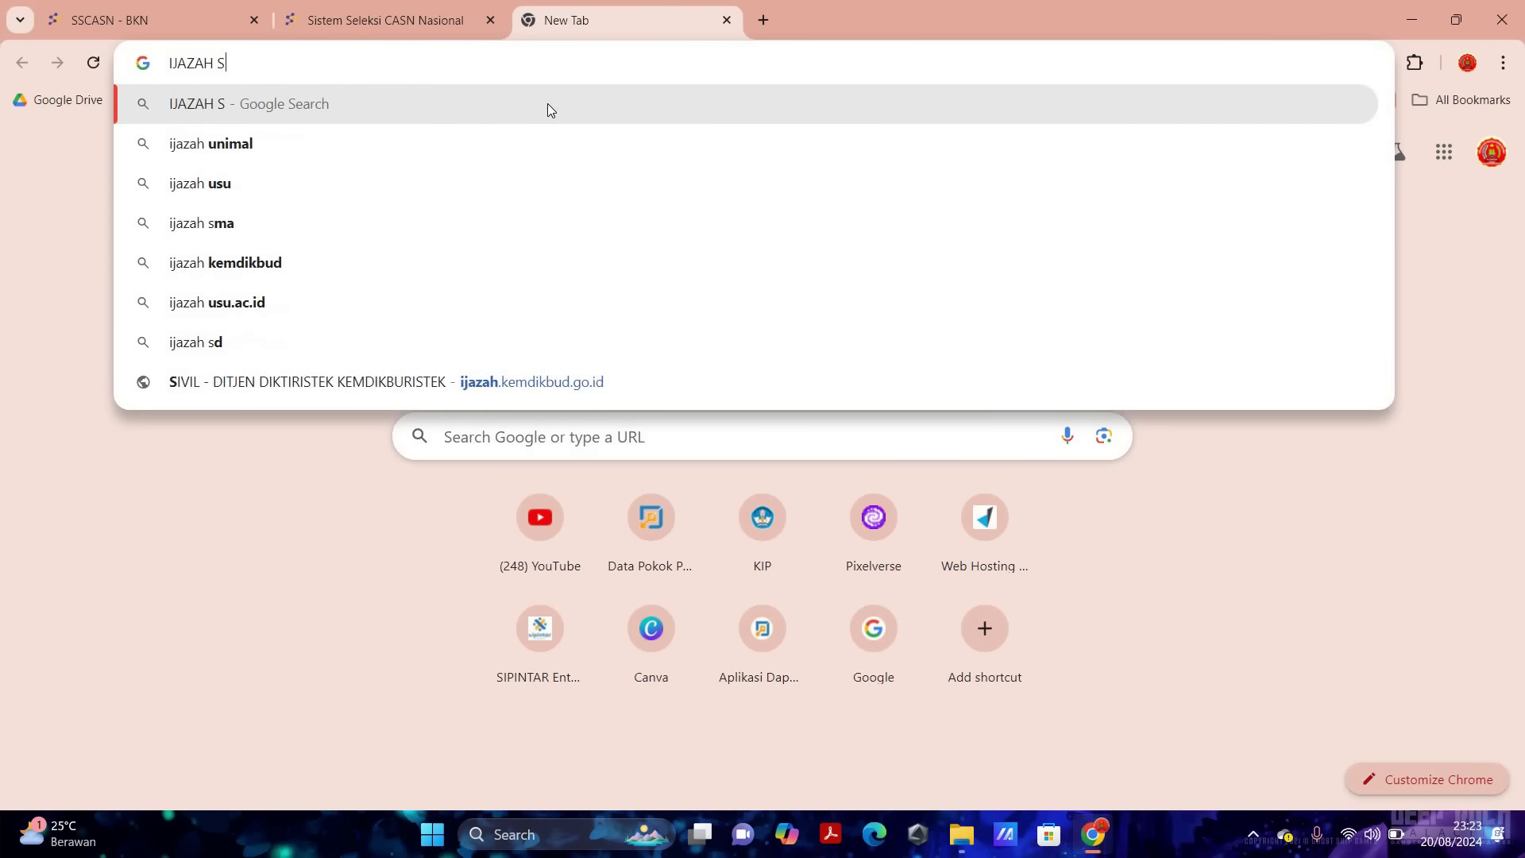
pyautogui.write('LTA')
pyautogui.press('Home')
pyautogui.write('NILAI')
pyautogui.press('Return')
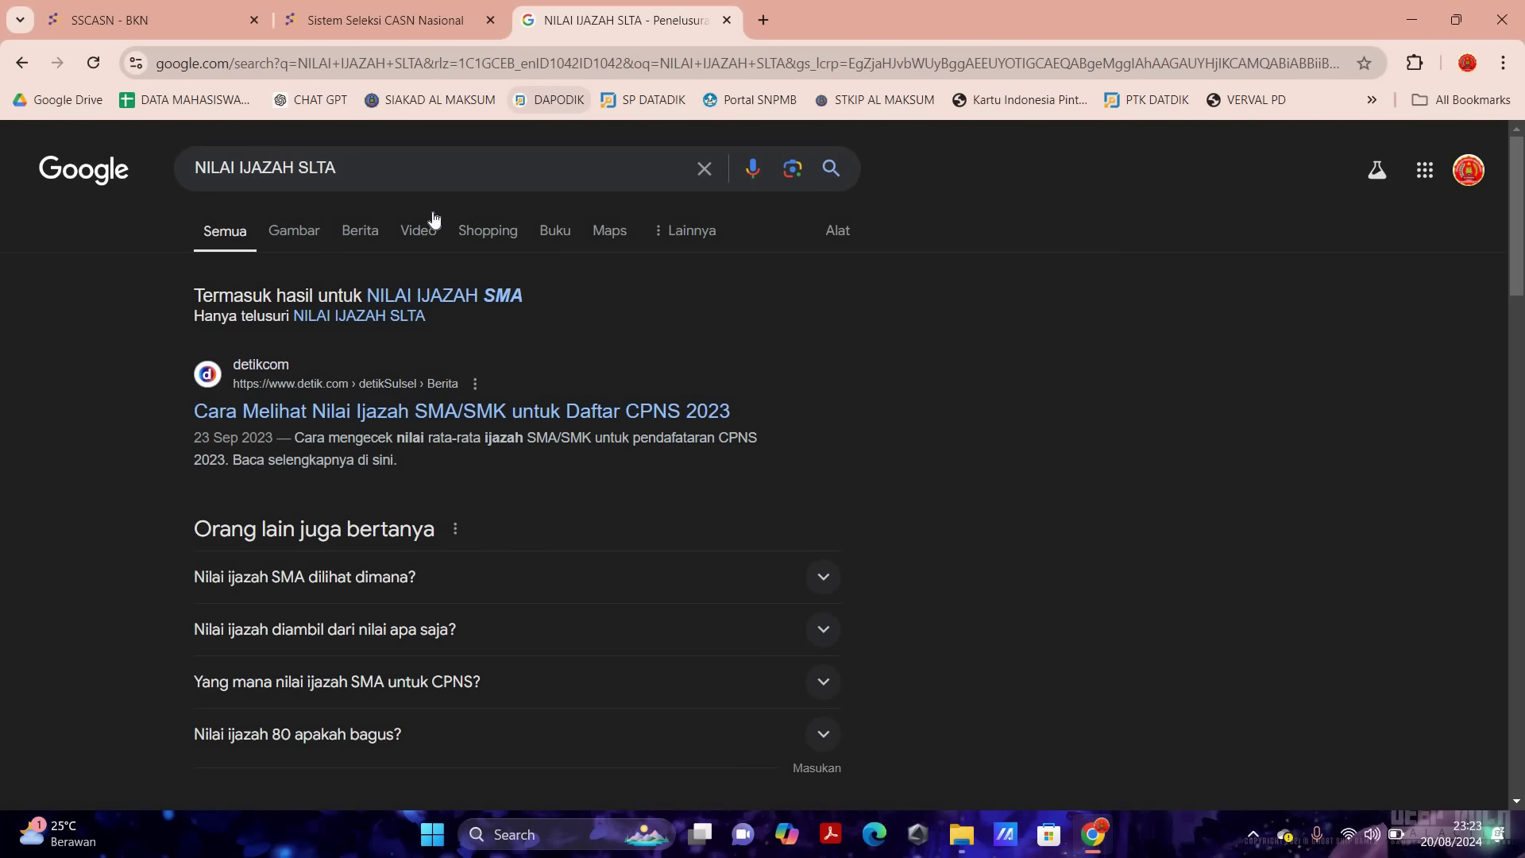
# - Open the BLOG KEUANGAN sample transcript from the image results and examine its school and national exam grades up close
pyautogui.click(308, 229)
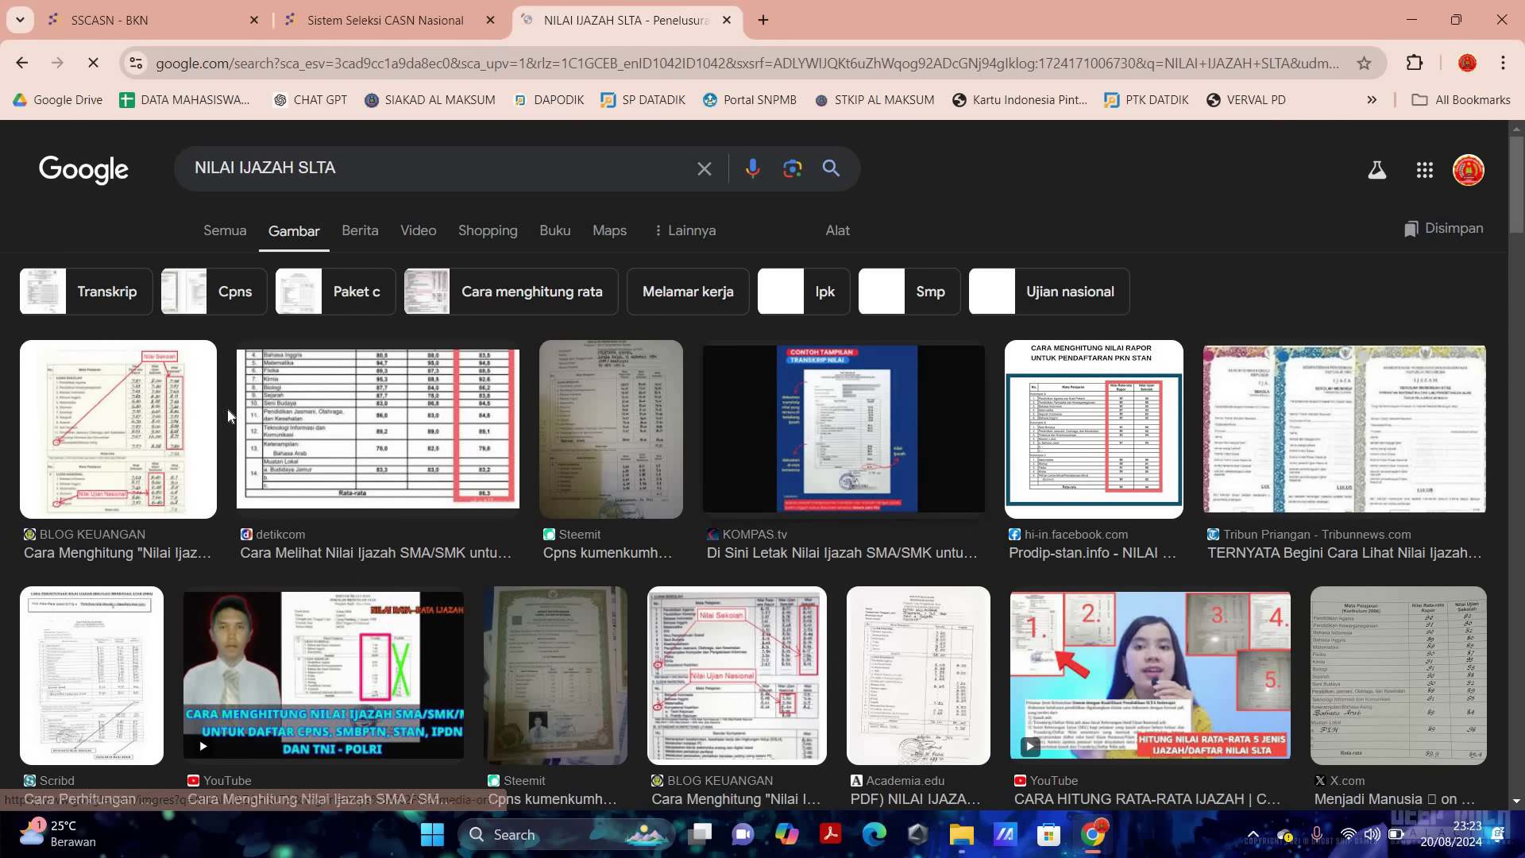
pyautogui.click(147, 433)
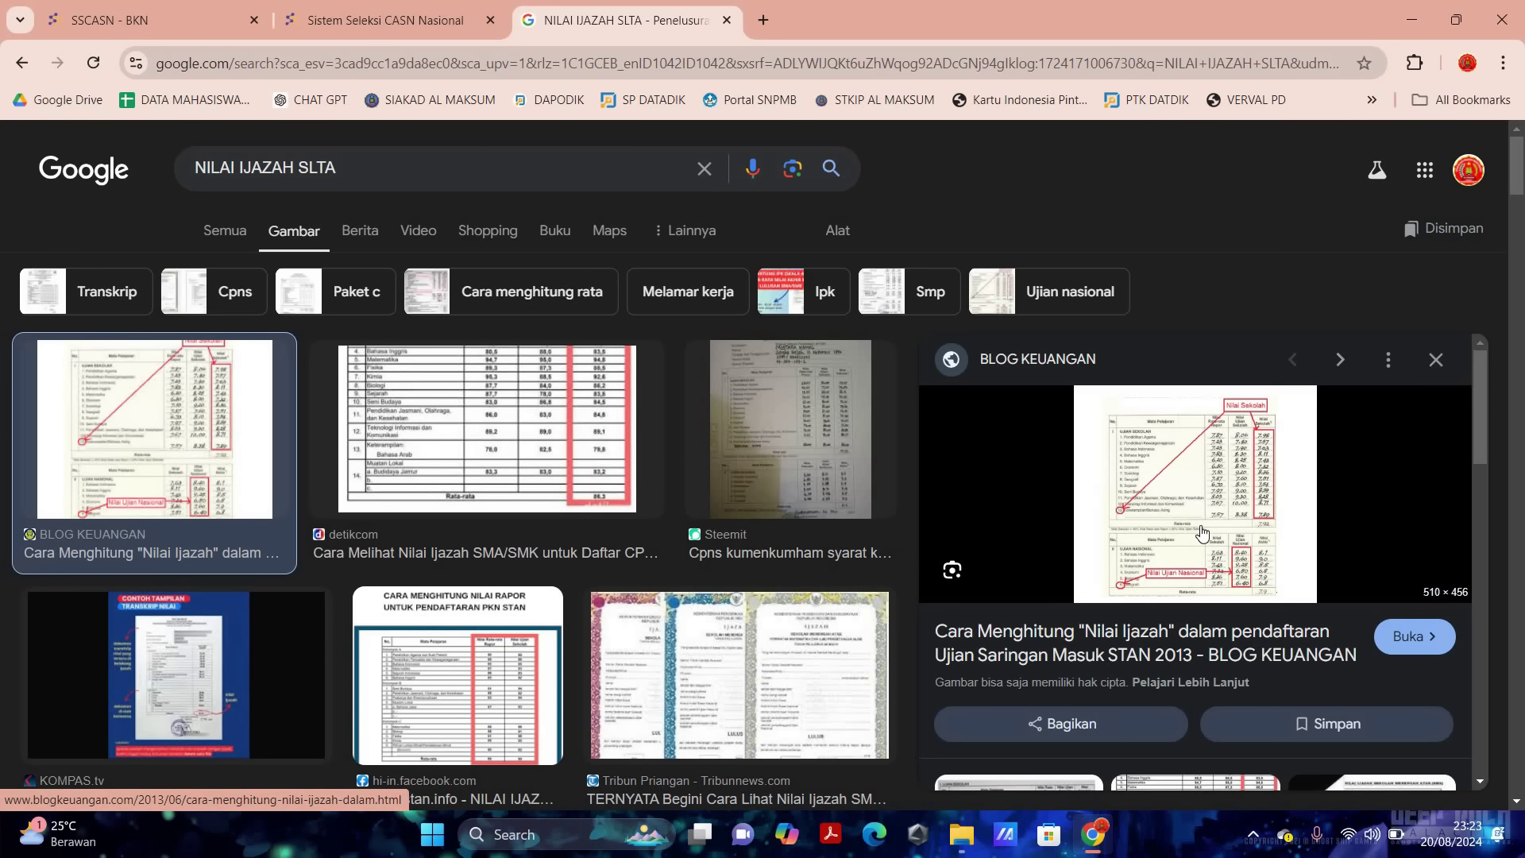
pyautogui.scroll(5, 1203, 532)
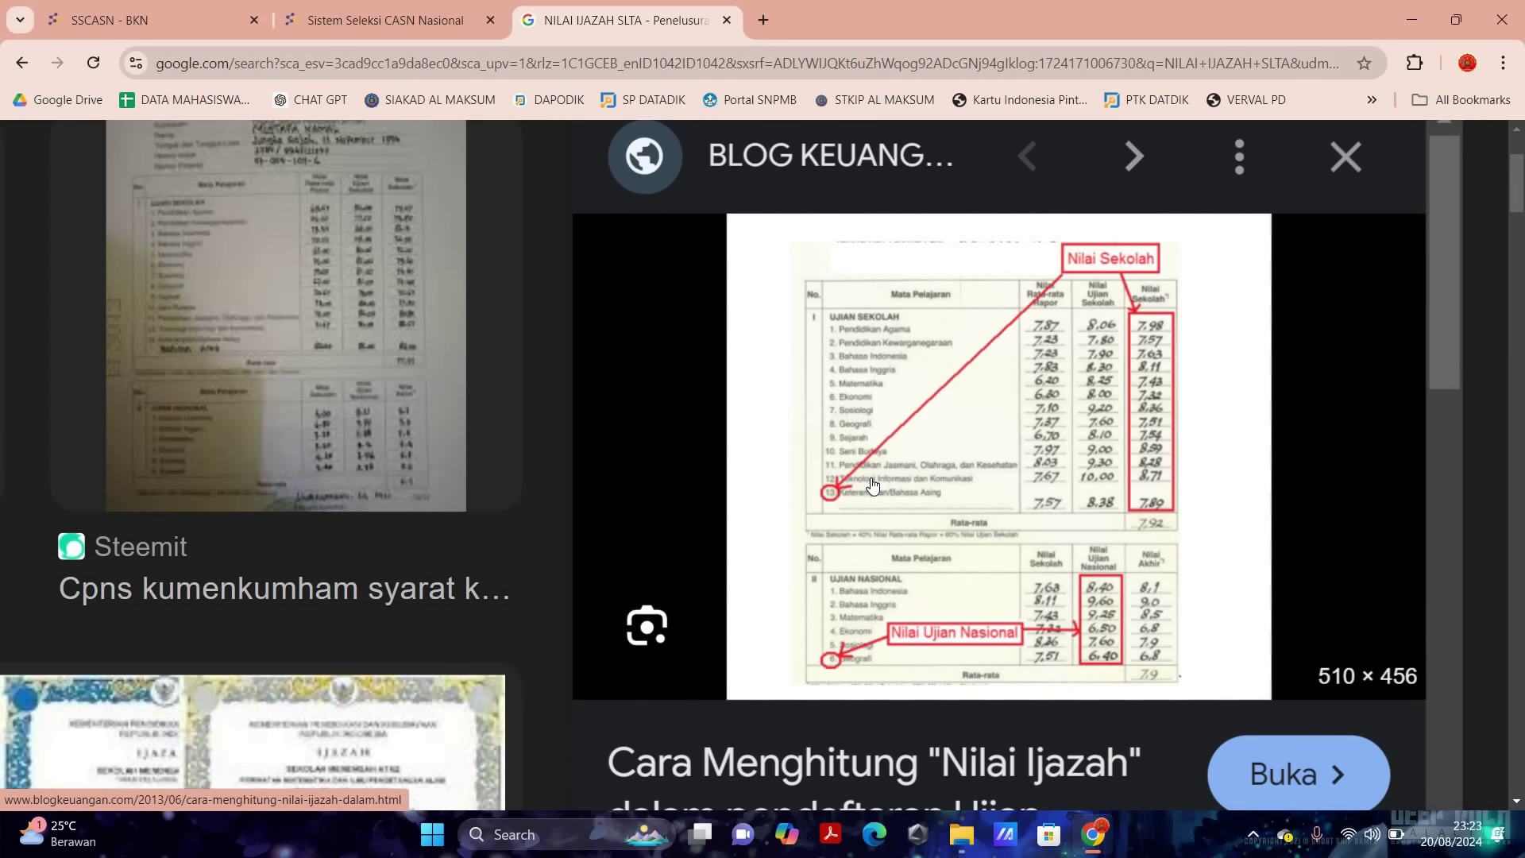
pyautogui.scroll(3, 873, 485)
pyautogui.scroll(-2, 910, 538)
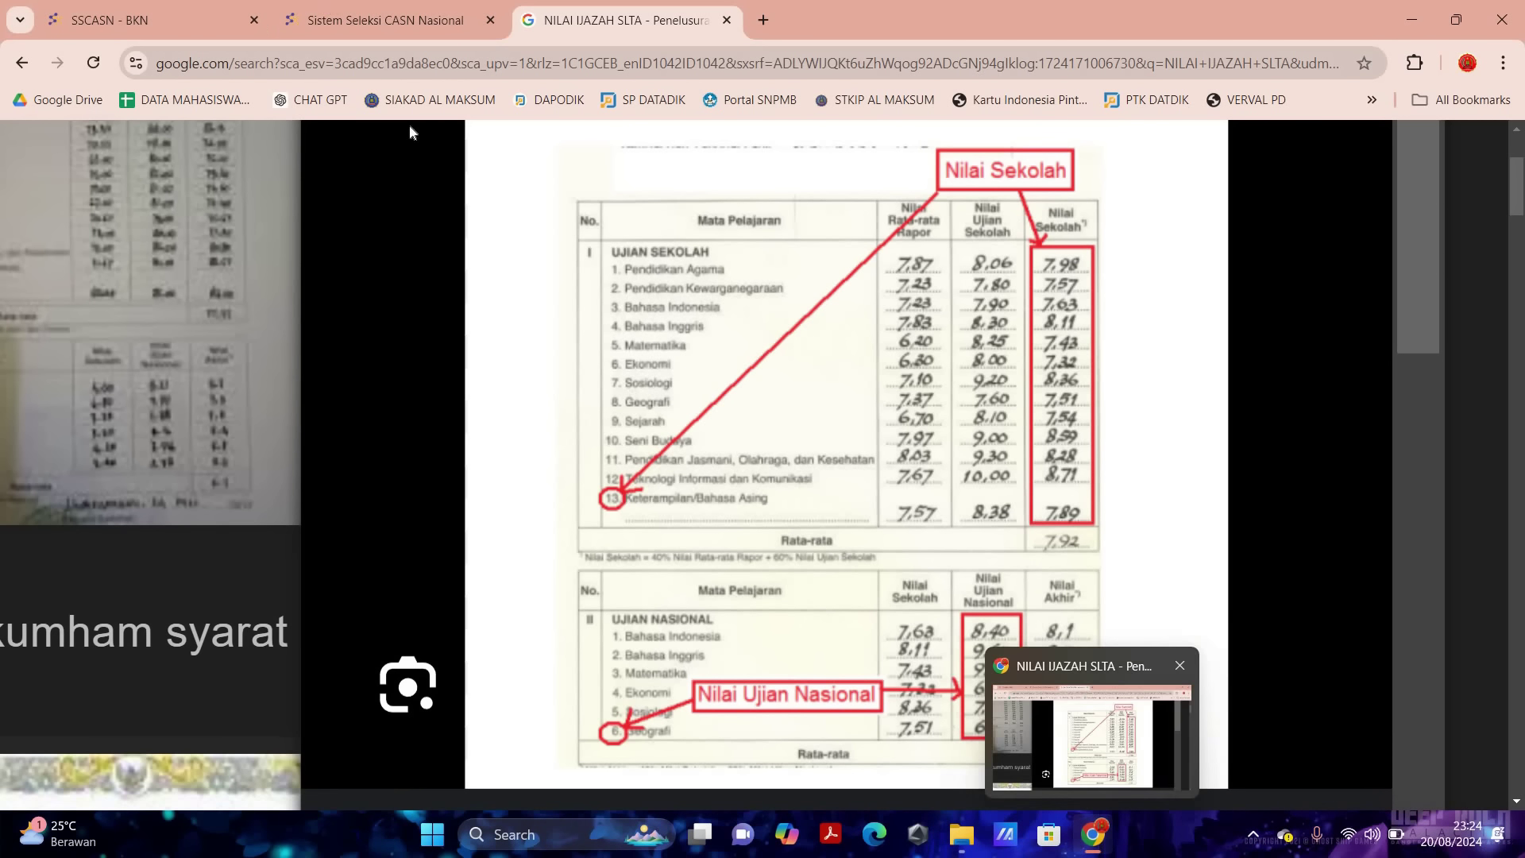
# - Return to the SSCASN registration form and set the diploma grade (Nilai Ijazah) to 79
pyautogui.click(333, 11)
pyautogui.hotkey('ctrl', 'a')
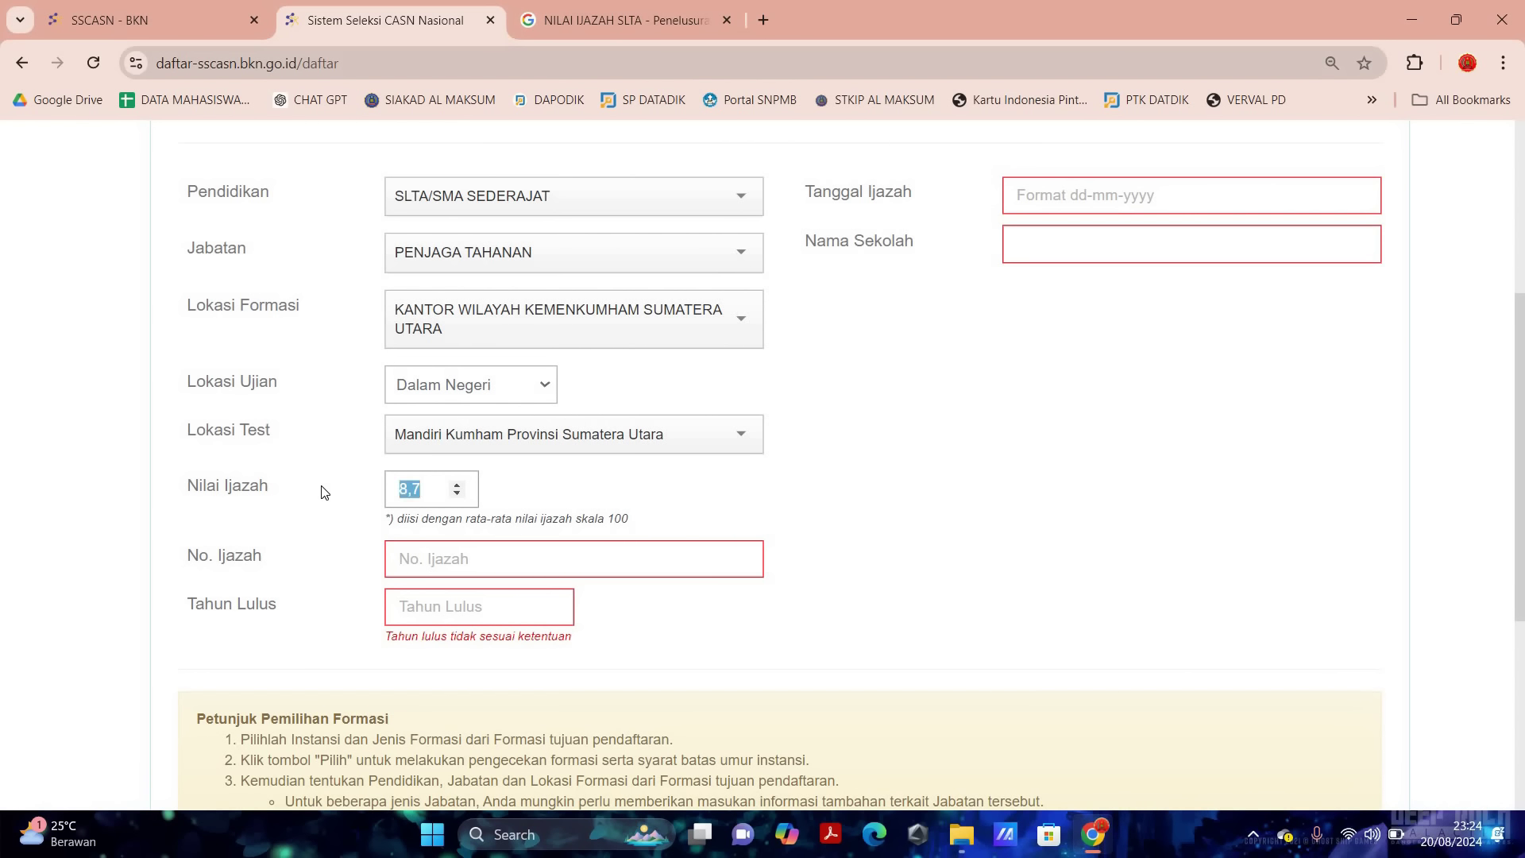
pyautogui.write('7,9')
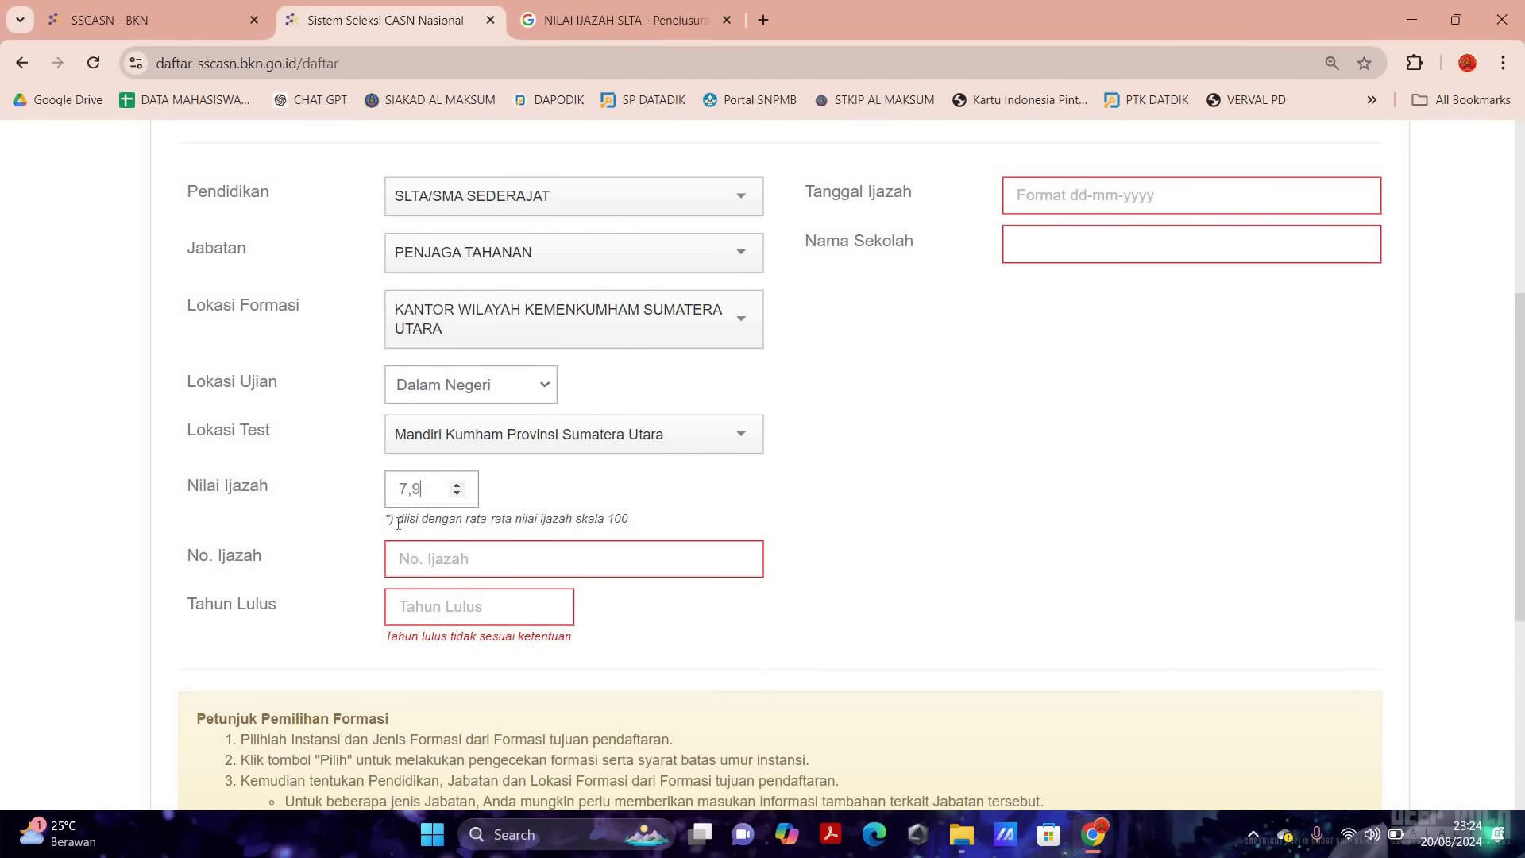
pyautogui.moveTo(396, 518); pyautogui.dragTo(636, 522)
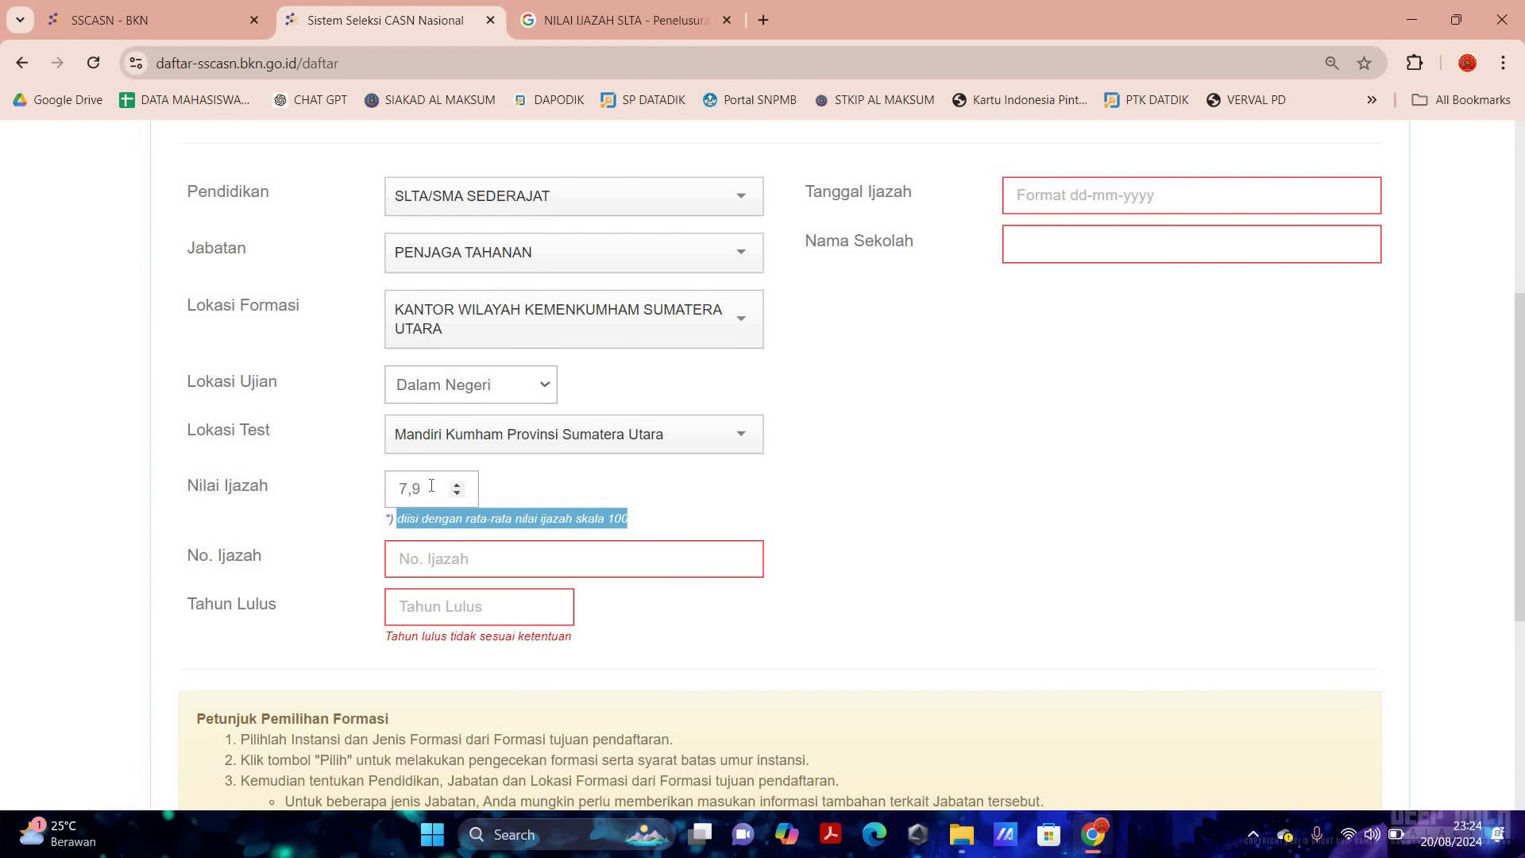
pyautogui.click(431, 485)
pyautogui.press('BackSpace')
pyautogui.press('BackSpace')
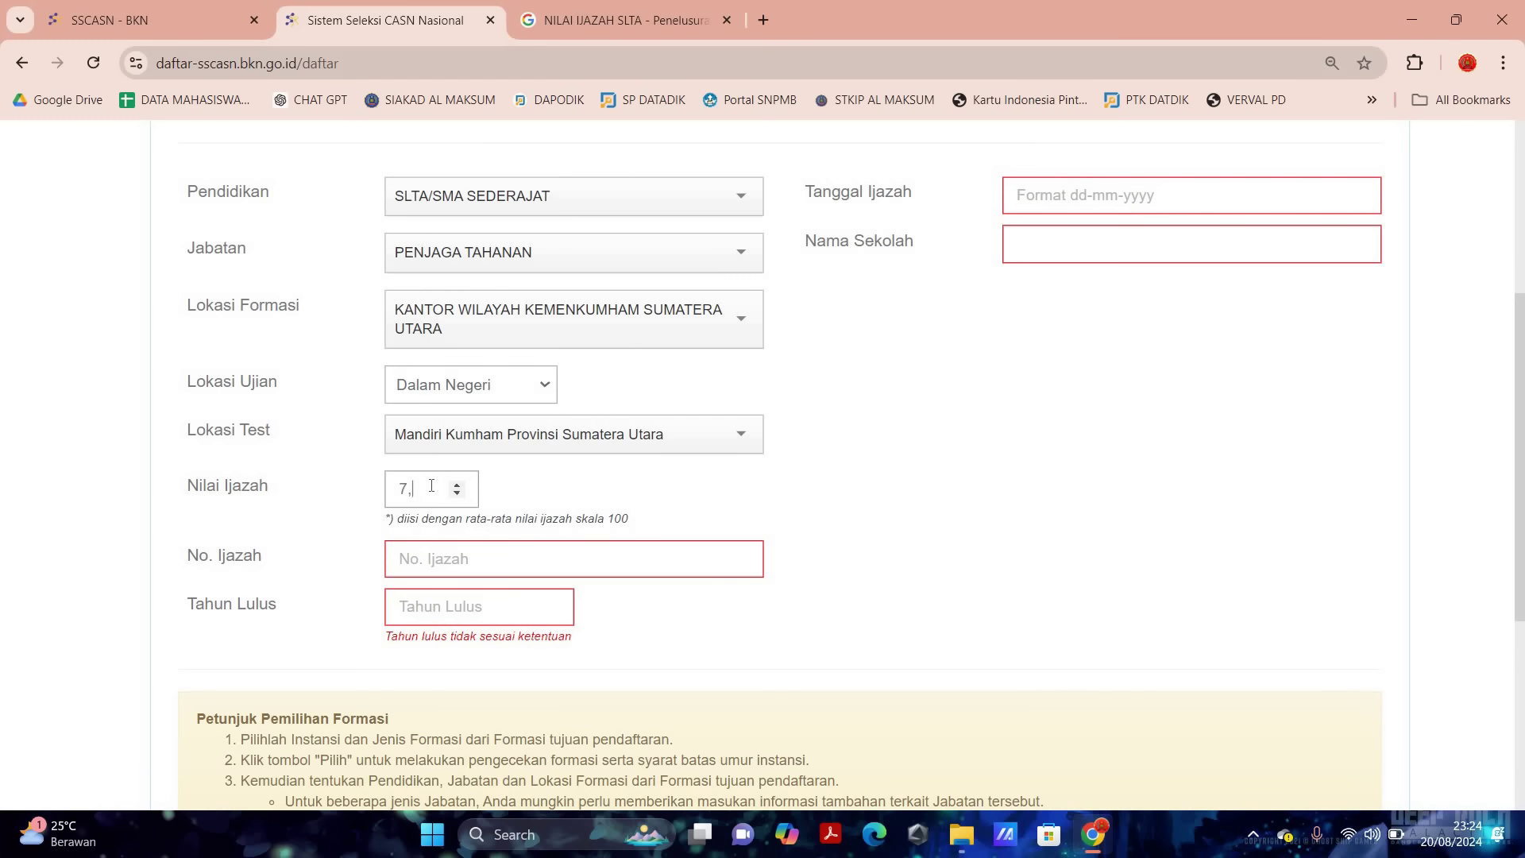
pyautogui.write('9')
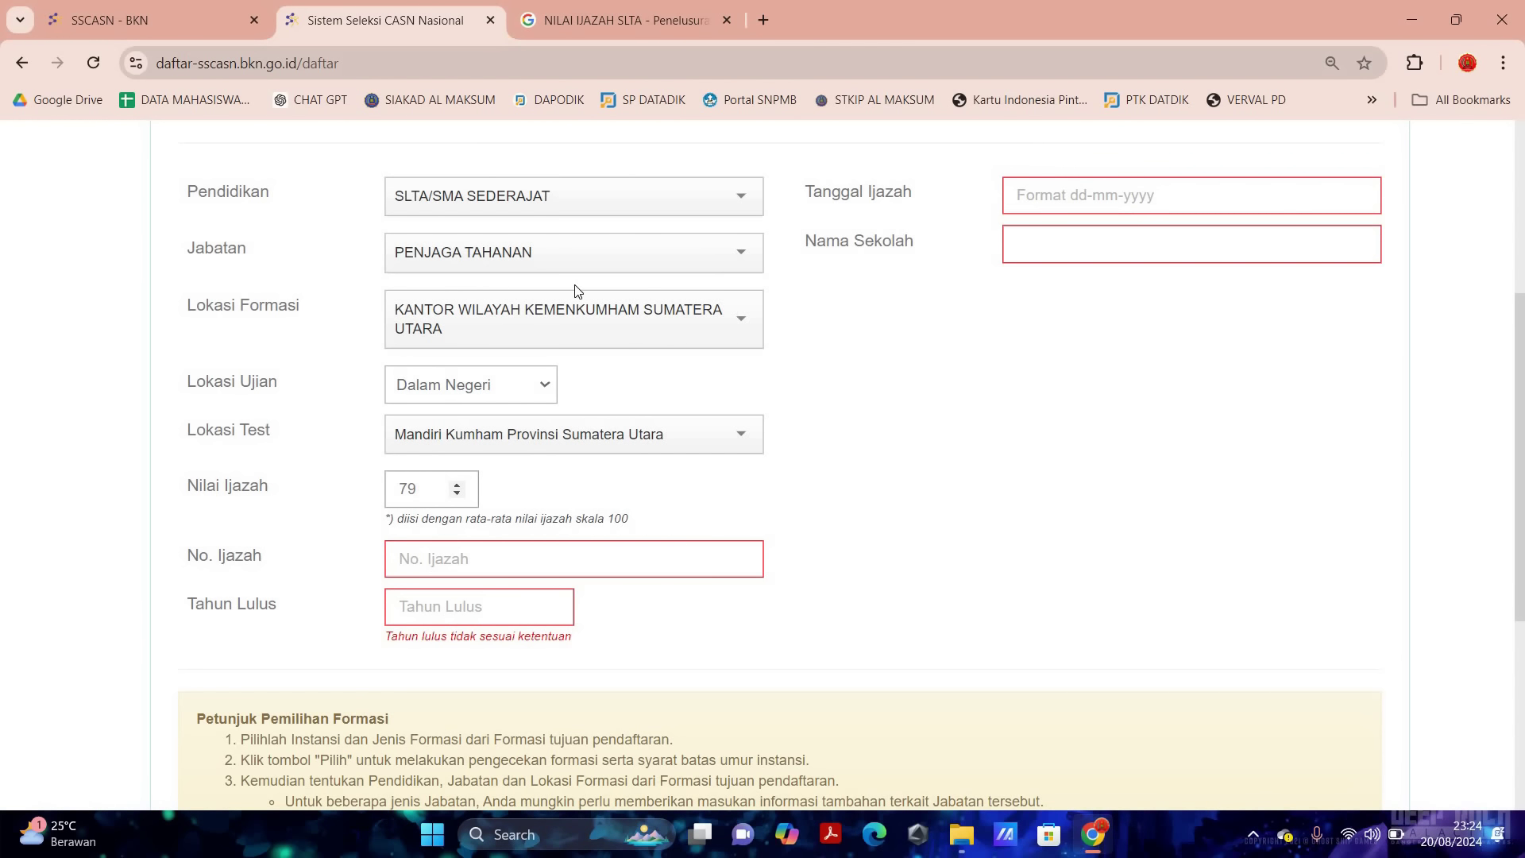
# - Search Google for "IJAZAH SLTA" in the existing search tab and show the image results
pyautogui.click(620, 19)
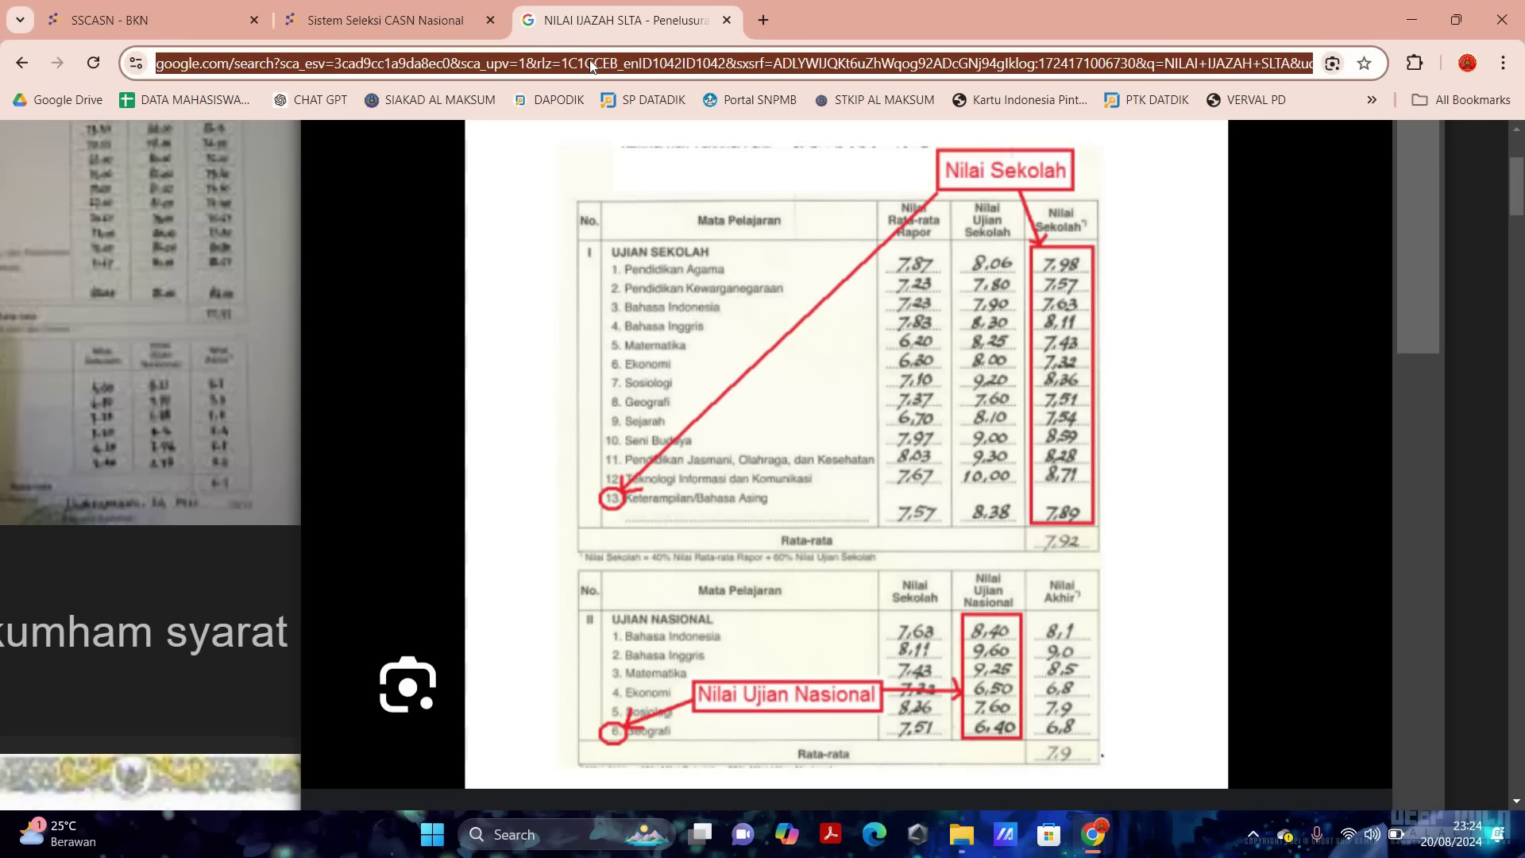
pyautogui.write('IJAZA')
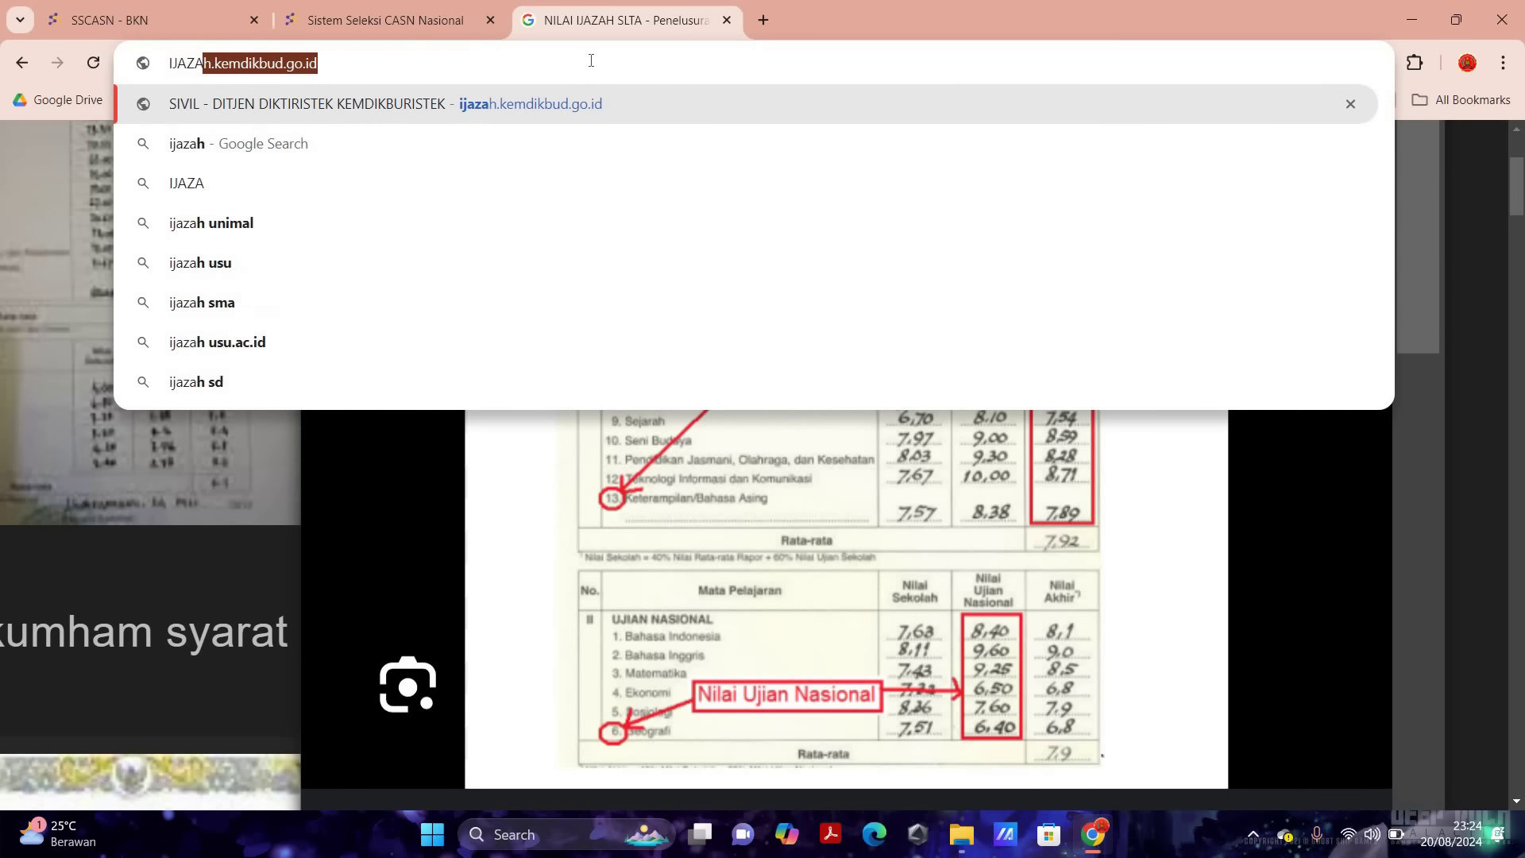
pyautogui.write('H SKTA')
pyautogui.press('BackSpace')
pyautogui.press('BackSpace')
pyautogui.press('BackSpace')
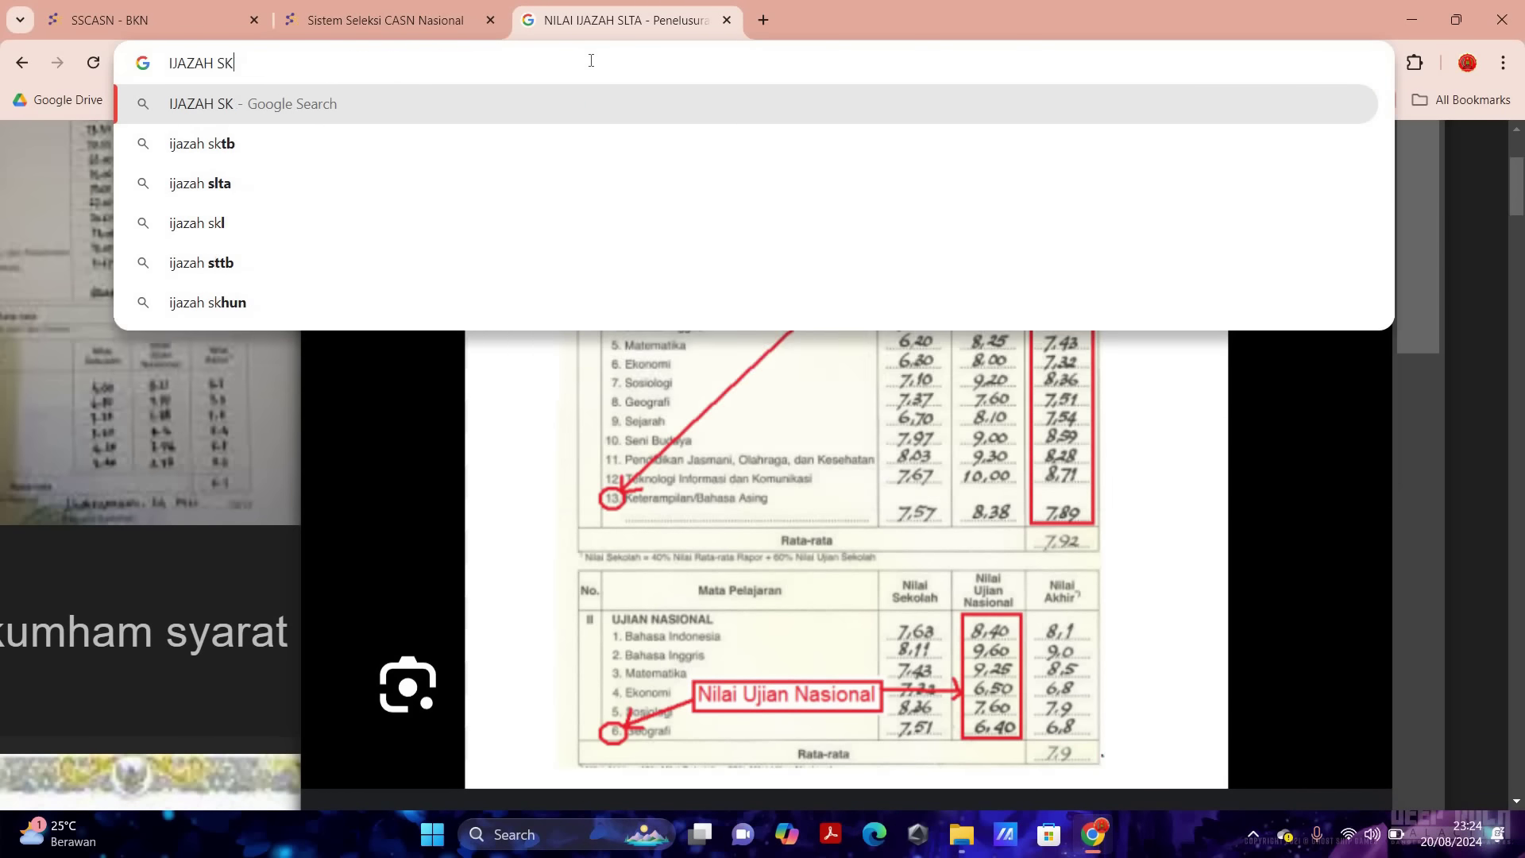
pyautogui.write('LTA')
pyautogui.press('Return')
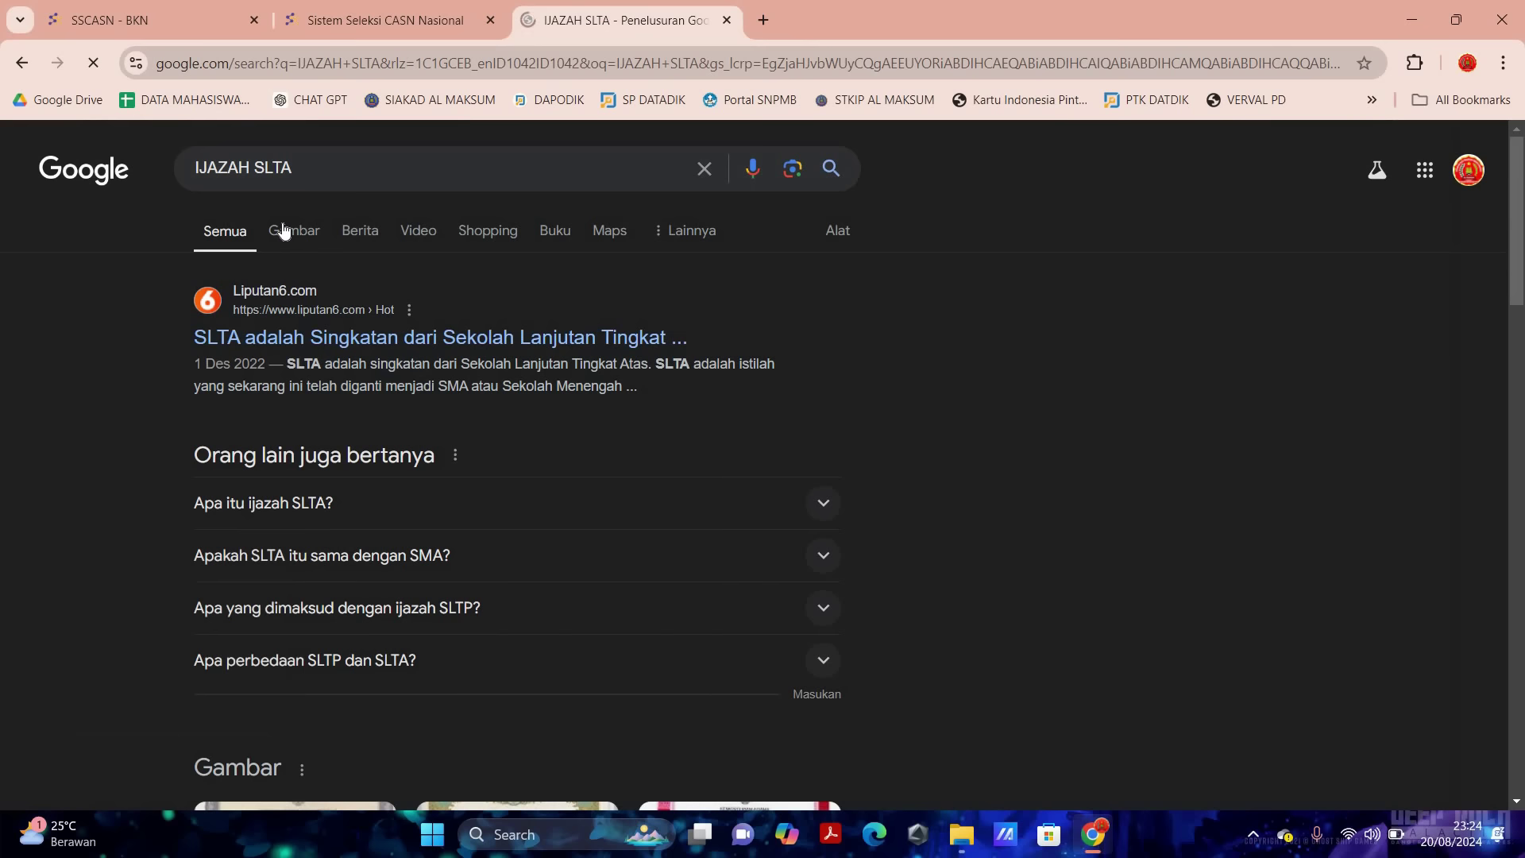
pyautogui.click(294, 230)
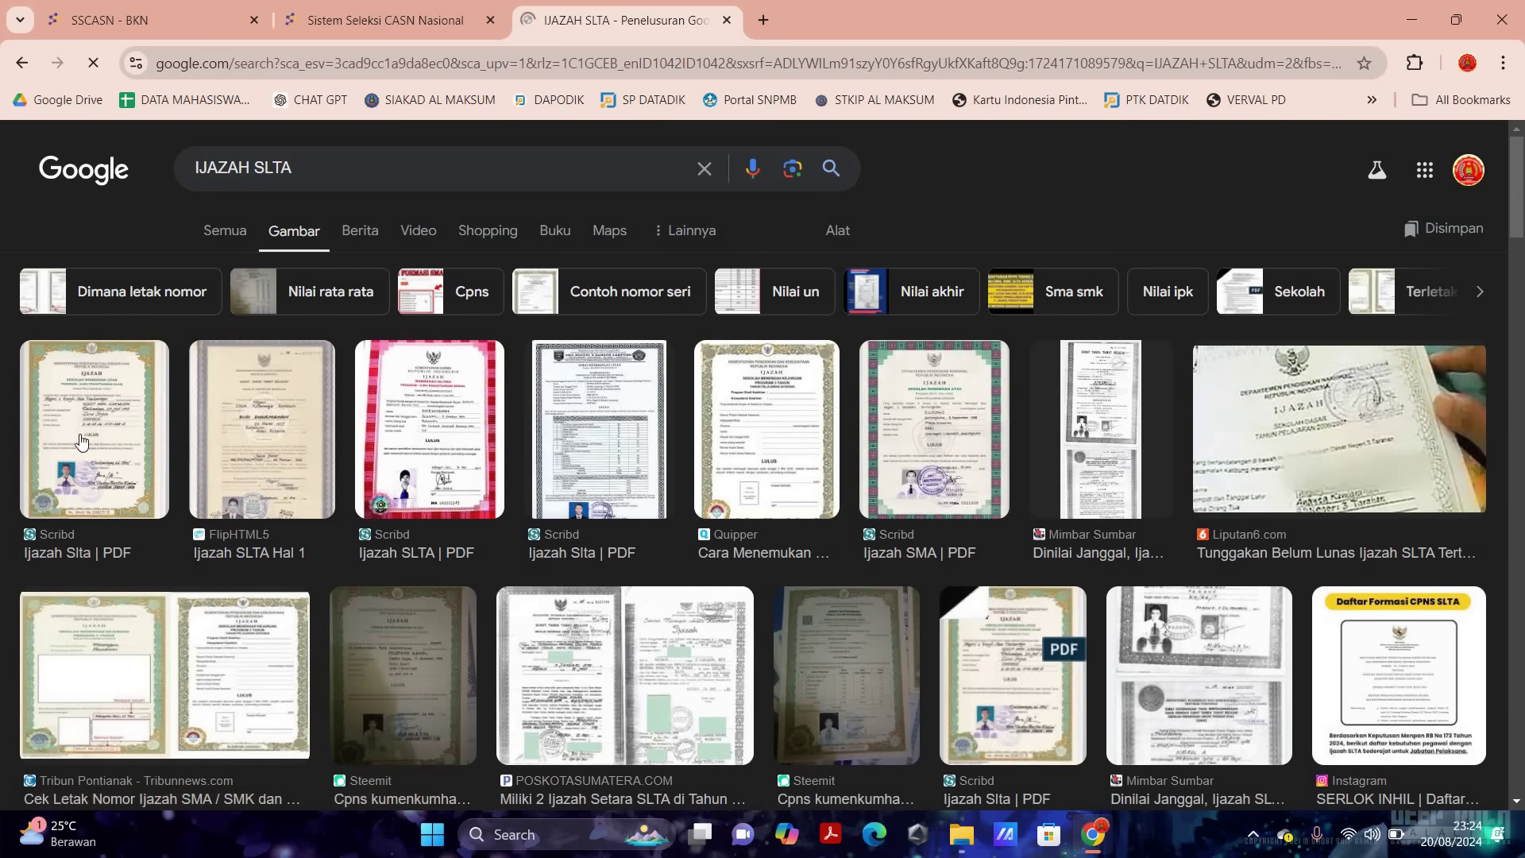
# - Open the first Scribd sample diploma from the image results and examine where its diploma number is printed
pyautogui.click(80, 442)
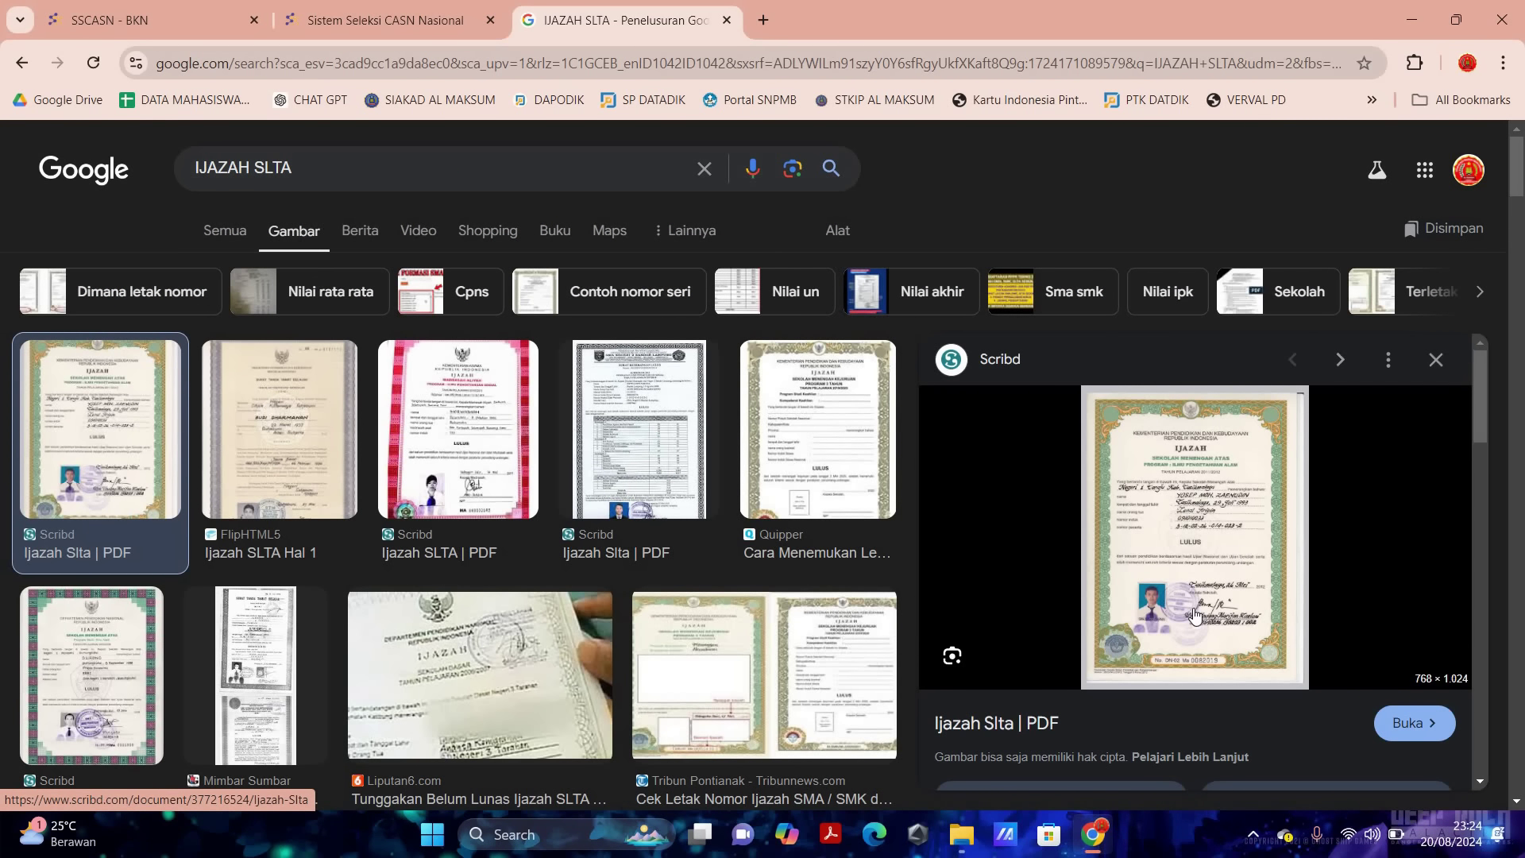
pyautogui.scroll(5, 1193, 616)
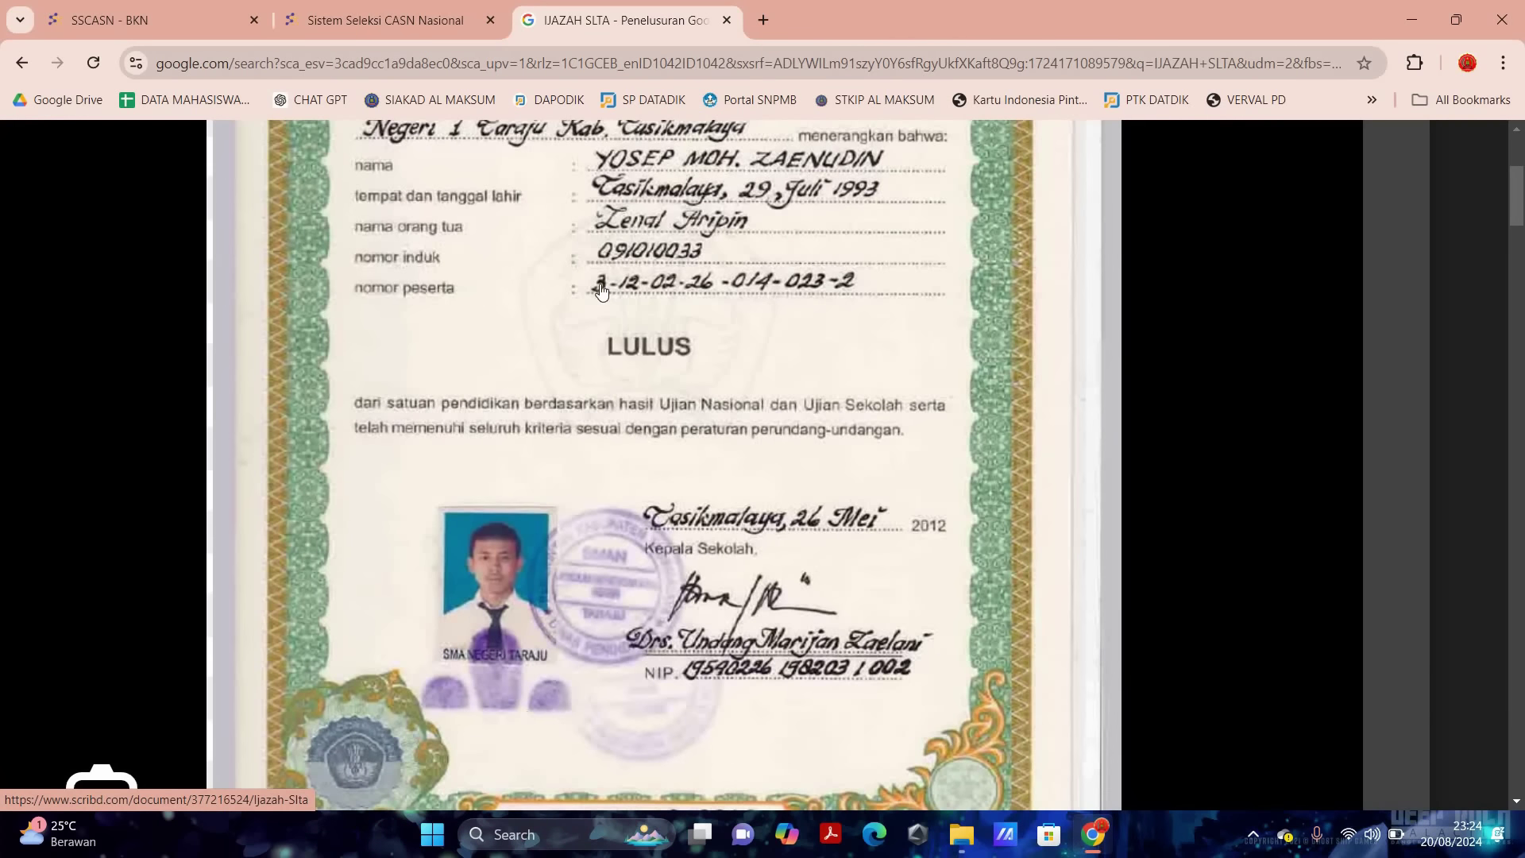
pyautogui.scroll(-5, 602, 292)
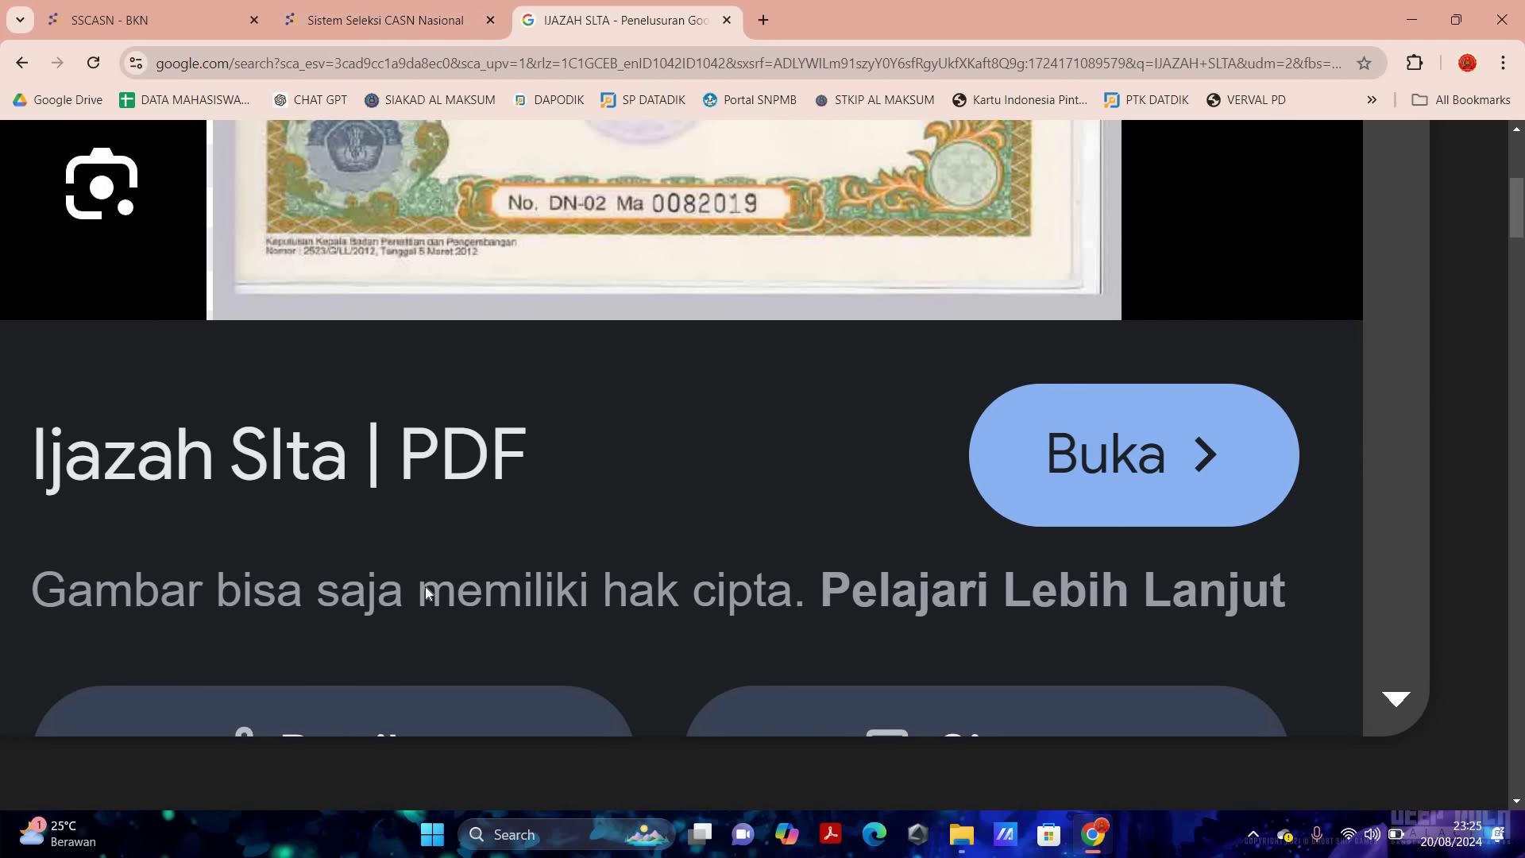
# - Back in the SSCASN form, enter "DN 02 SMK" as the sample diploma number (No. Ijazah)
pyautogui.hotkey('ctrl', 'shift', 'Tab')
pyautogui.click(432, 560)
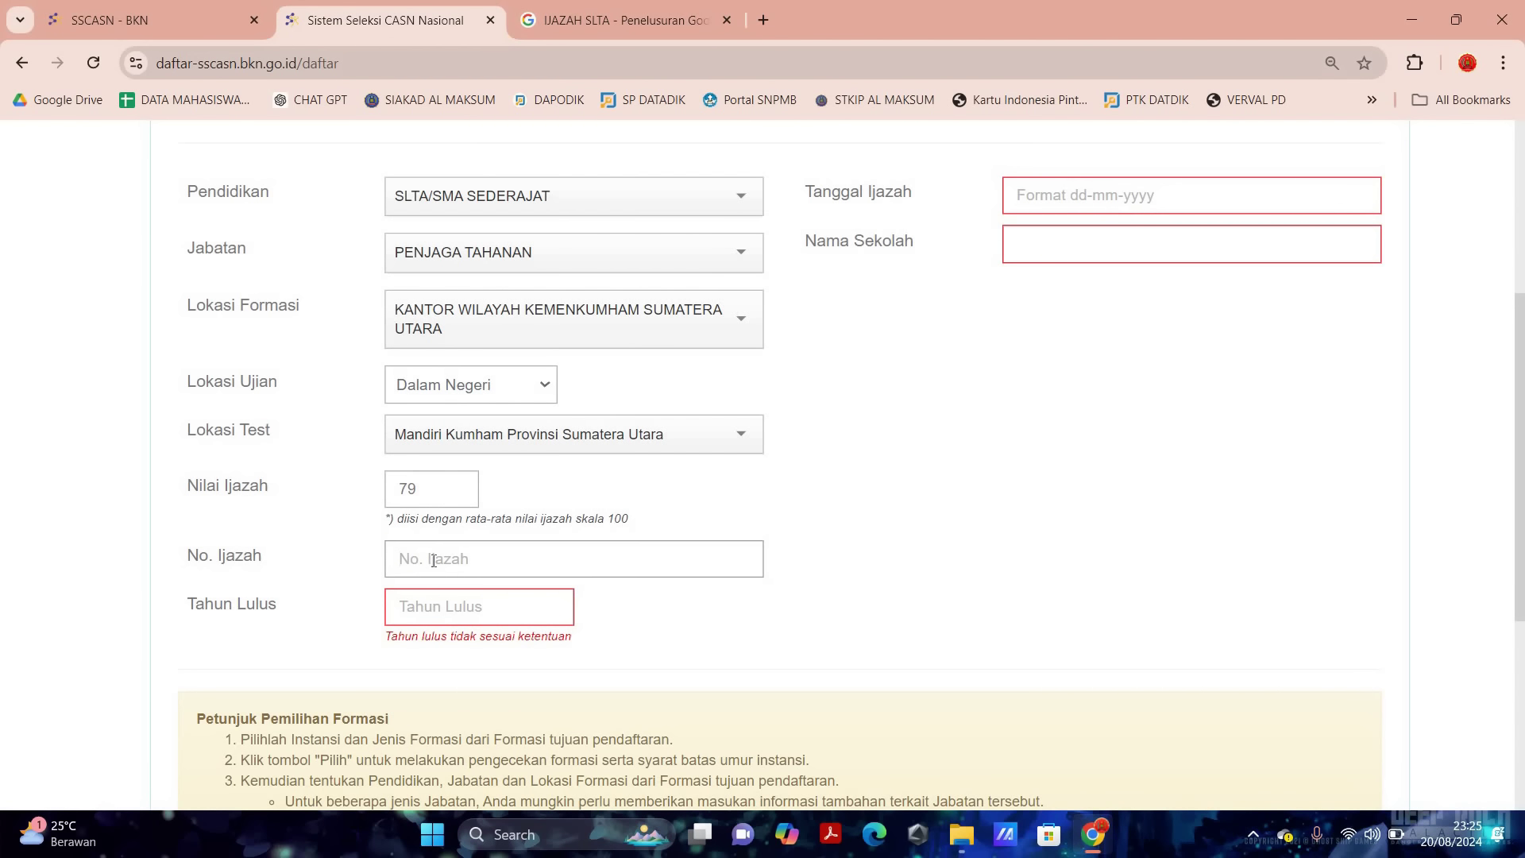
pyautogui.write('DN')
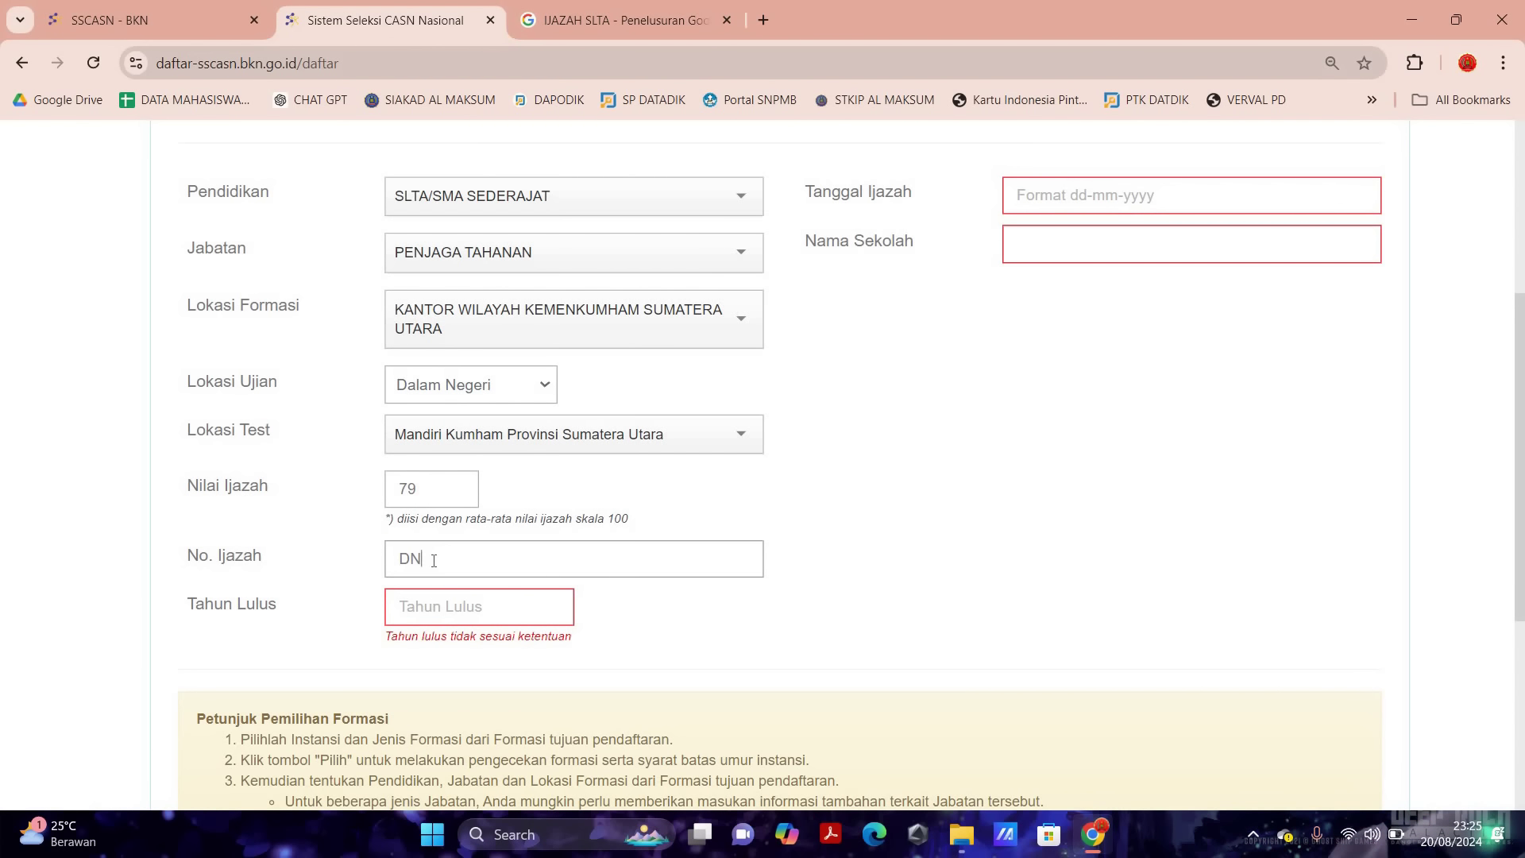
pyautogui.write('/')
pyautogui.press('BackSpace')
pyautogui.write('/')
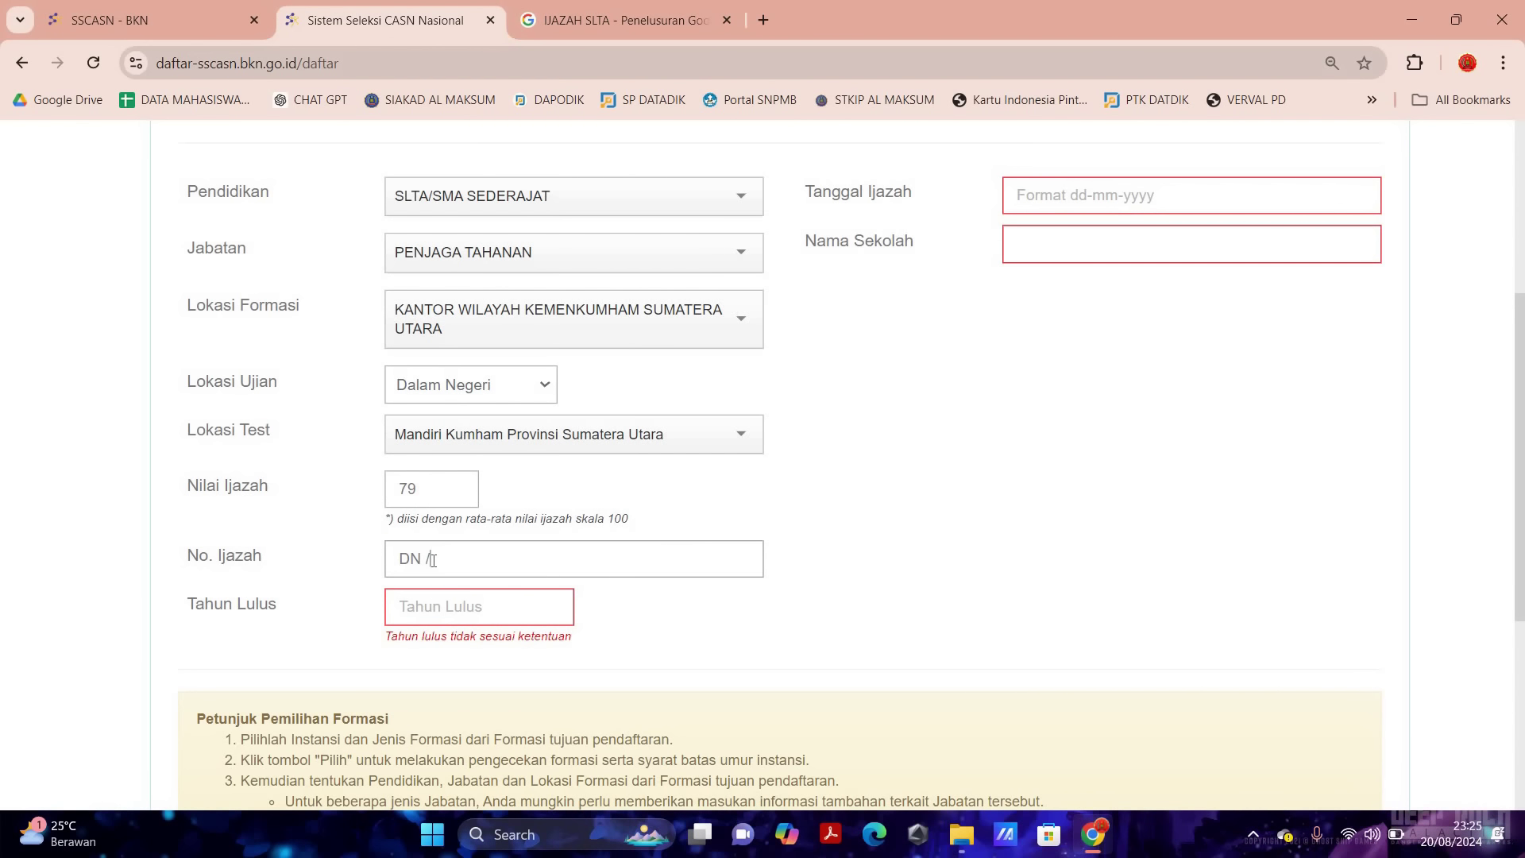
pyautogui.write('02')
pyautogui.press('BackSpace')
pyautogui.write('02 ')
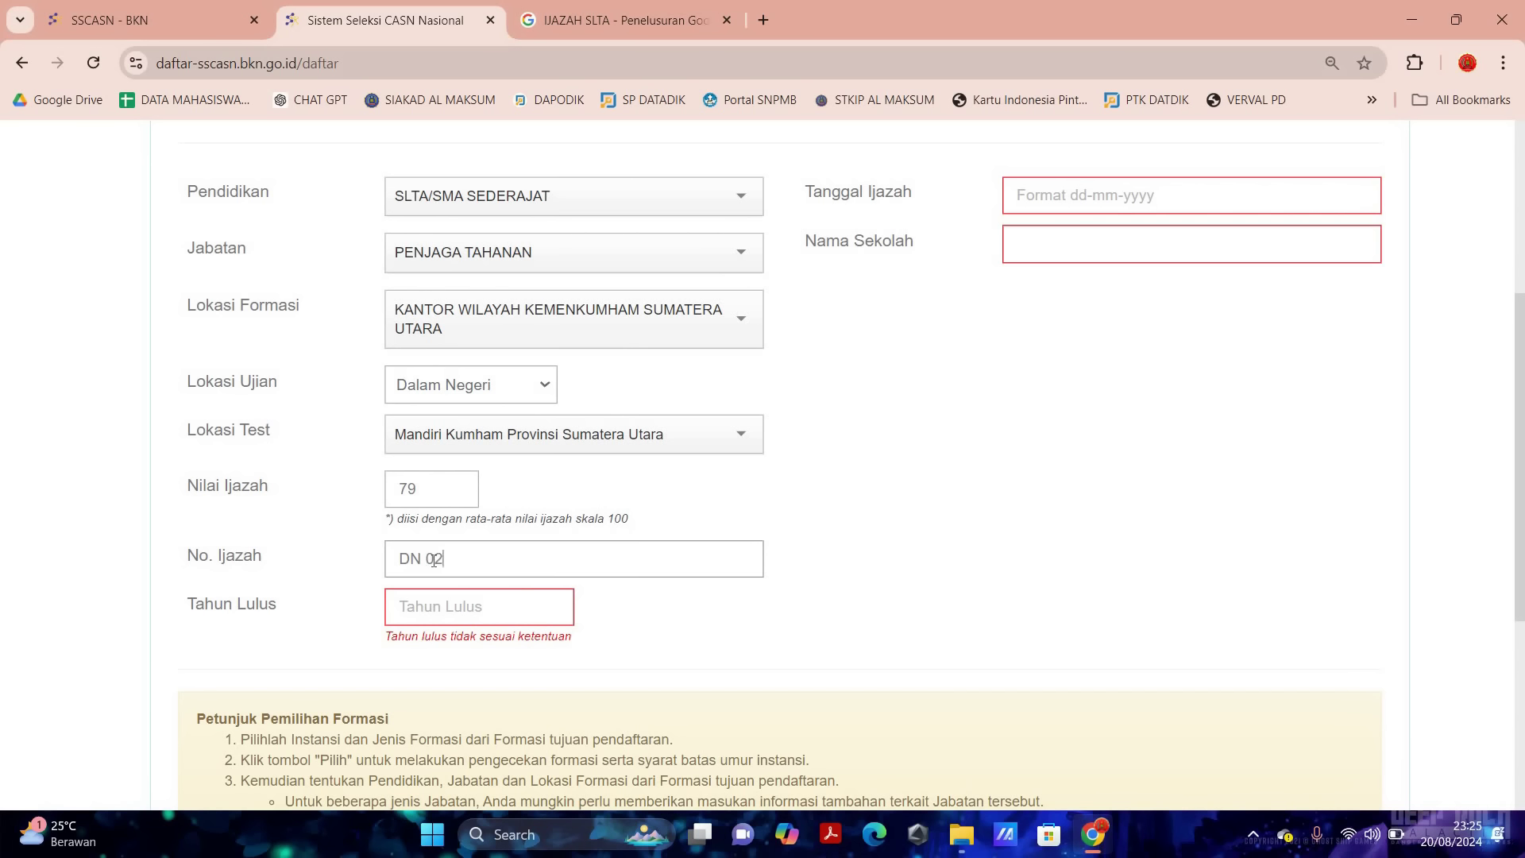
pyautogui.write('SMK')
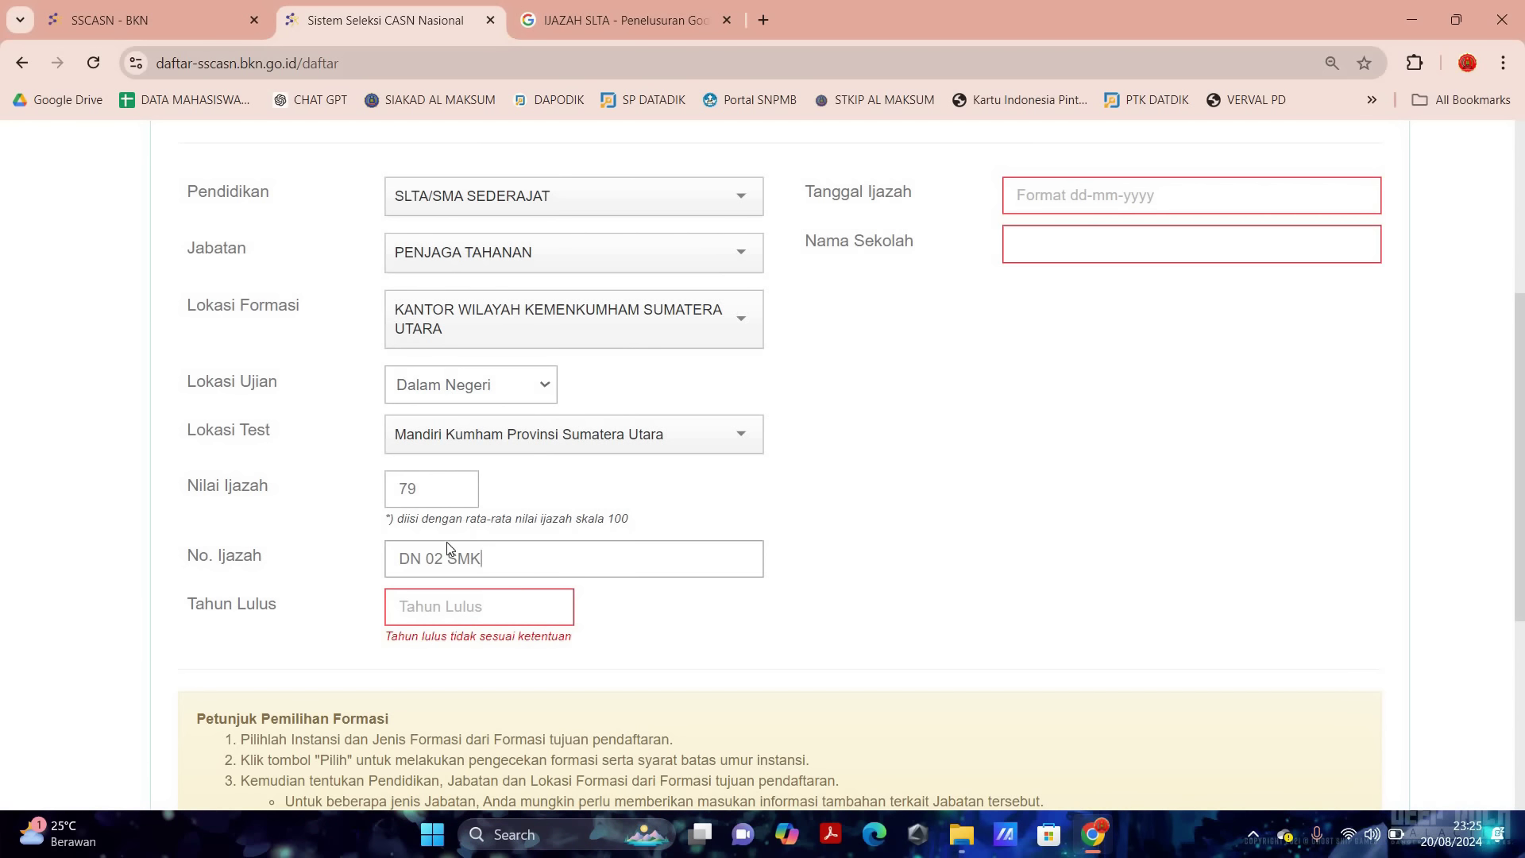
# - Check the graduation year on the sample diploma and enter 2012 as Tahun Lulus in the registration form
pyautogui.click(457, 607)
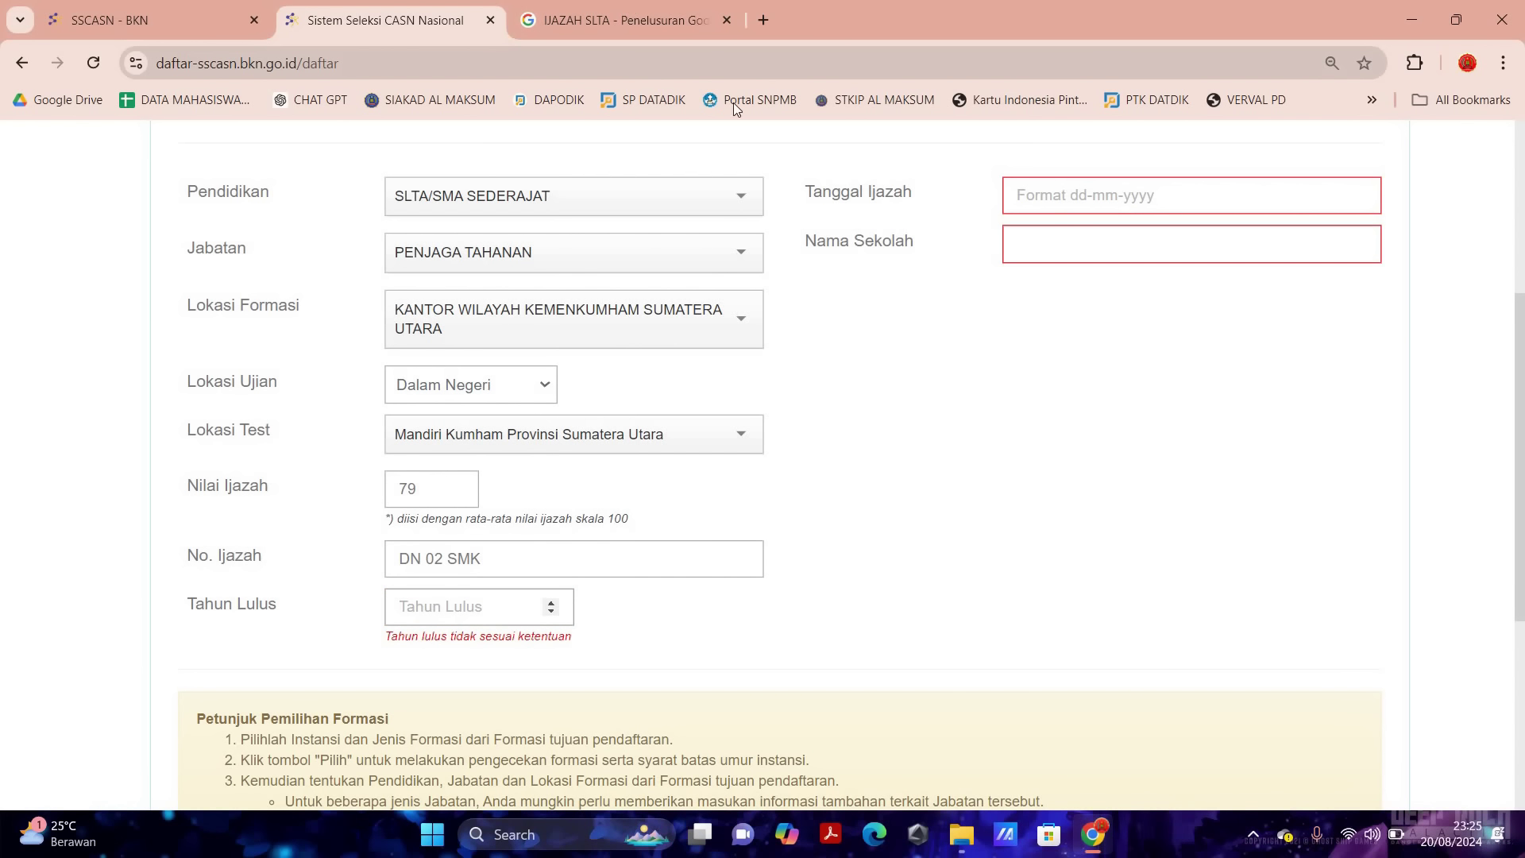
pyautogui.hotkey('ctrl', 'Tab')
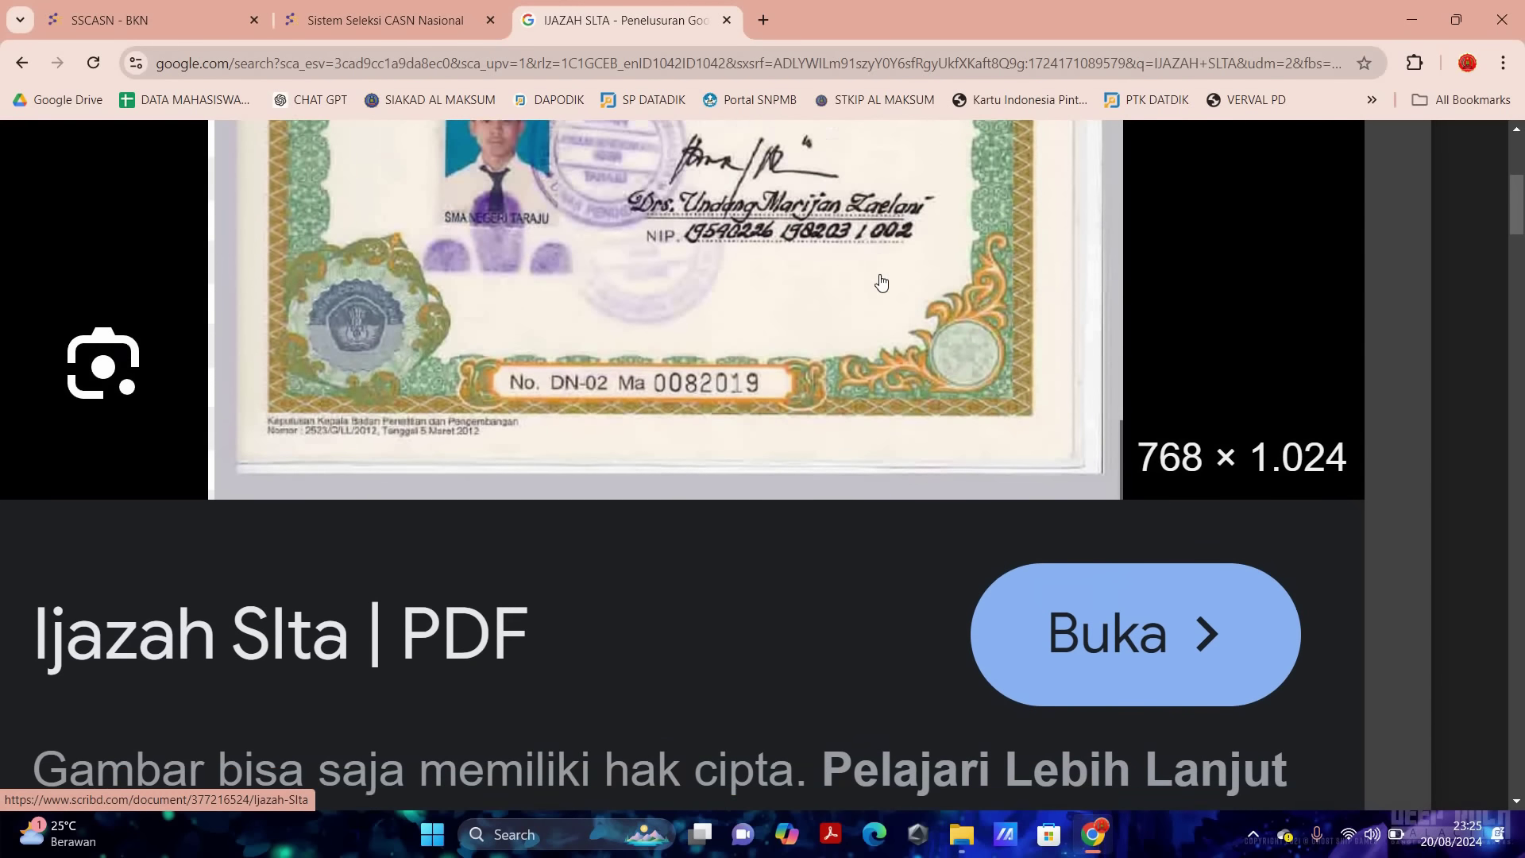
pyautogui.scroll(3, 606, 242)
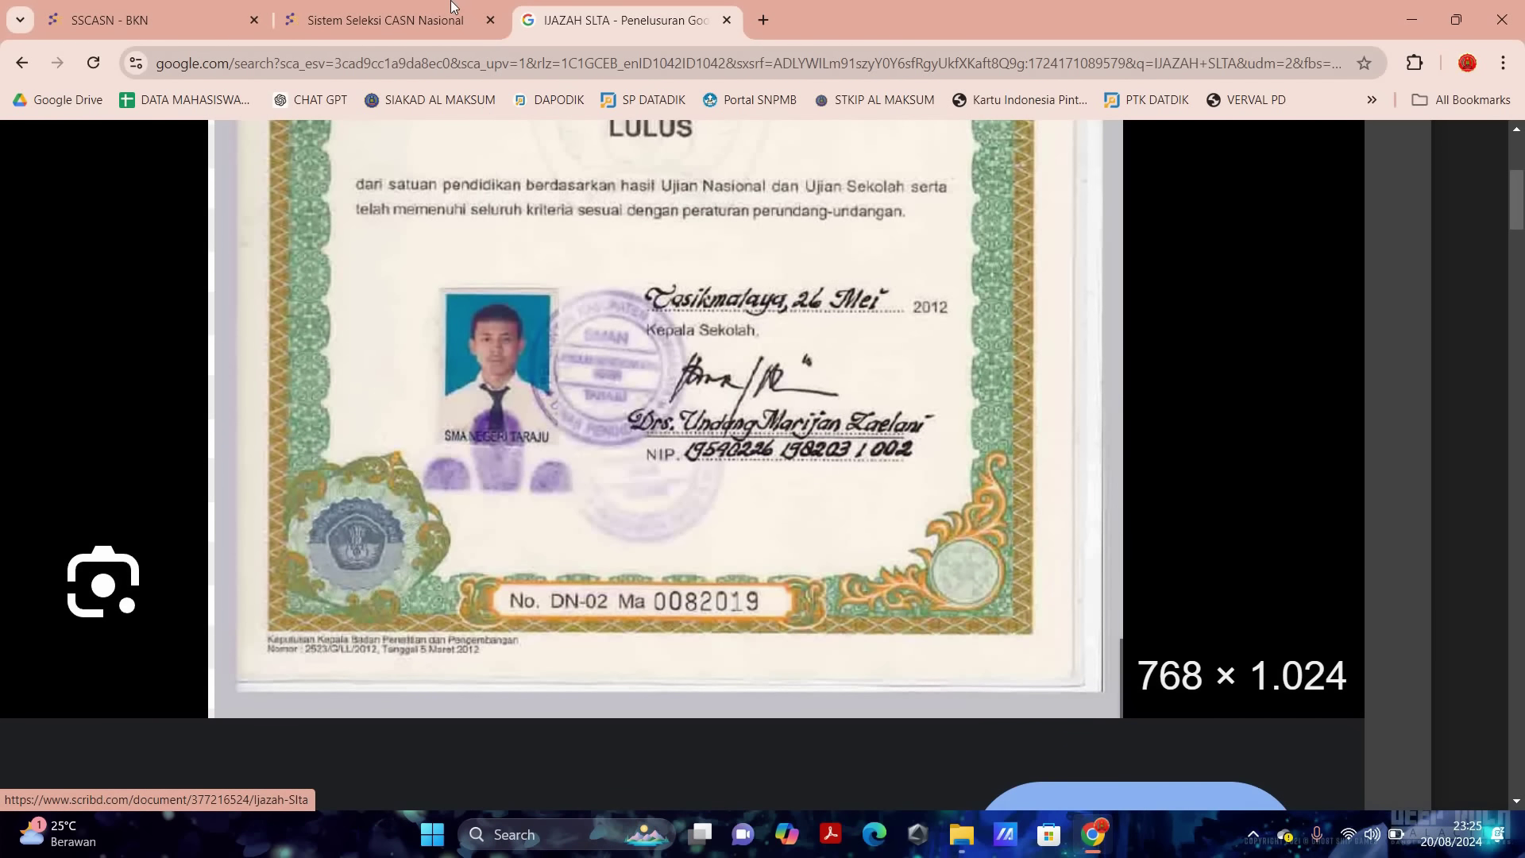
pyautogui.scroll(-4, 605, 397)
pyautogui.click(451, 11)
pyautogui.click(430, 609)
pyautogui.write('2012')
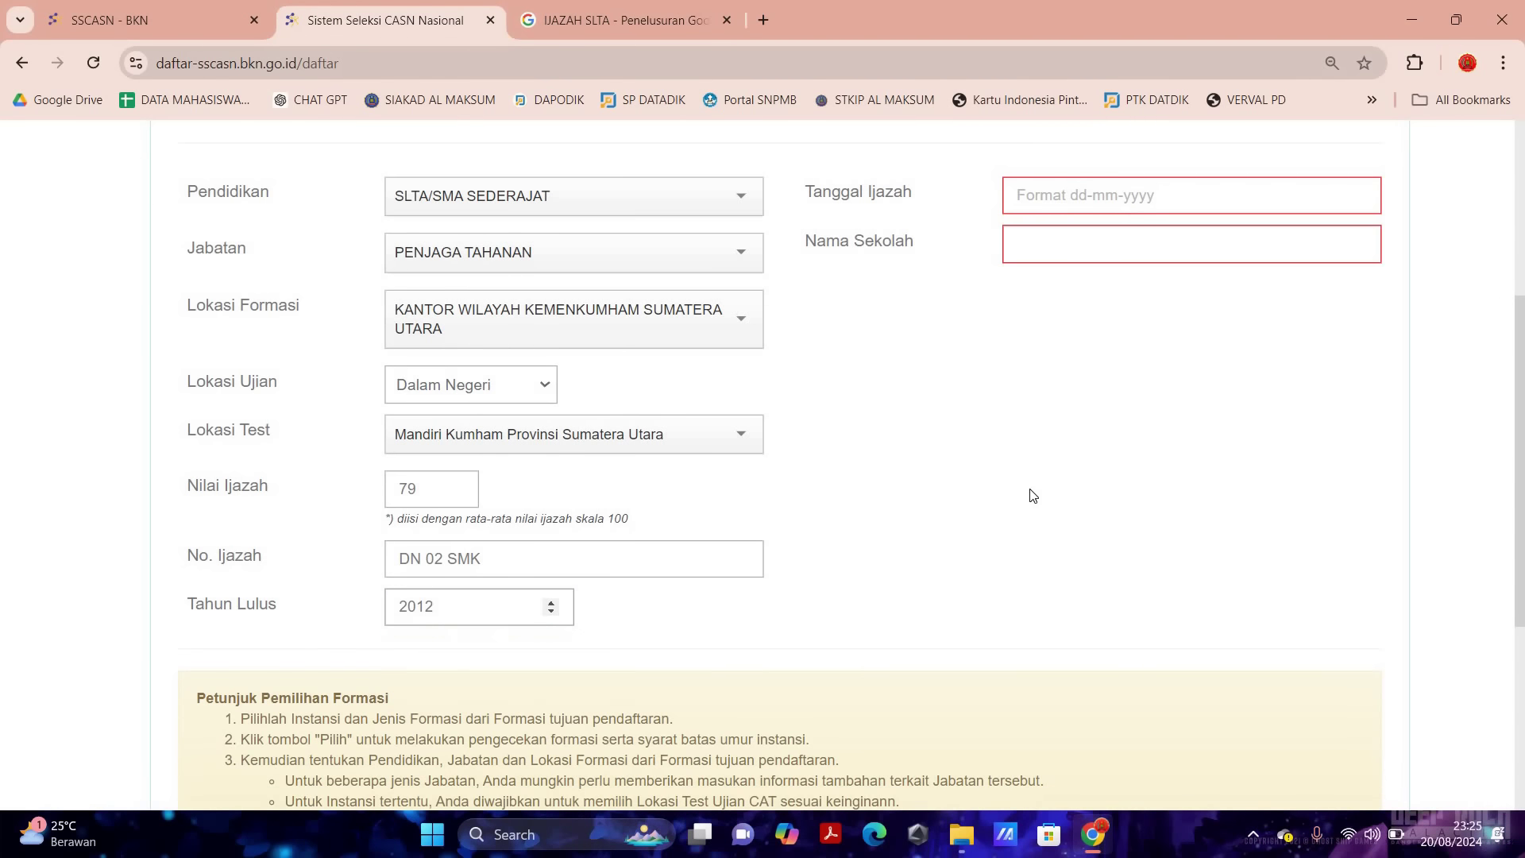
# - Check the issue date on the sample diploma and set Tanggal Ijazah to 26-05-2012 in the form
pyautogui.scroll(1, 1047, 299)
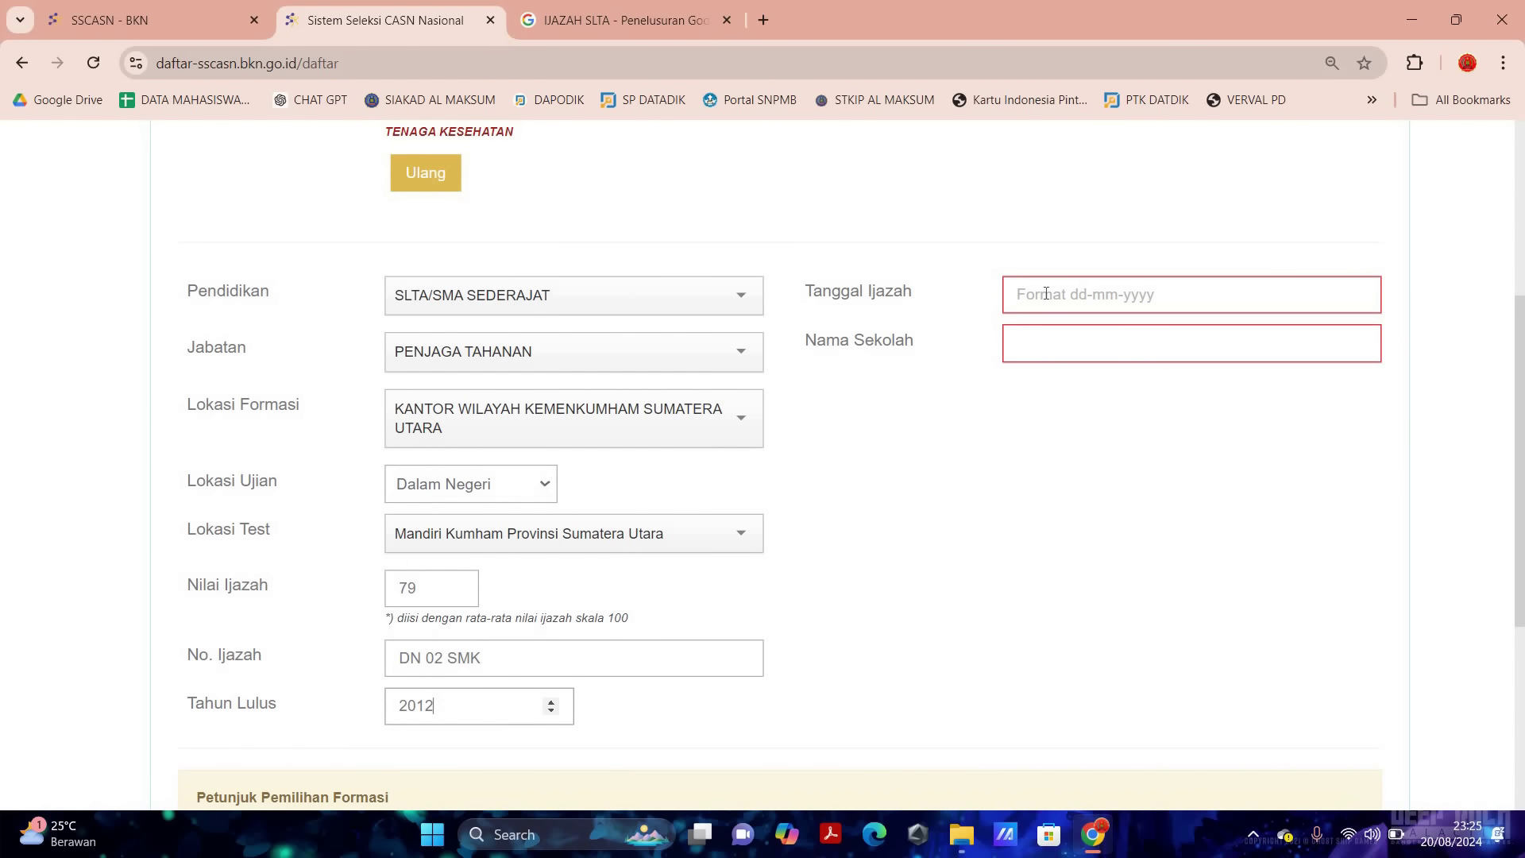
pyautogui.click(1045, 294)
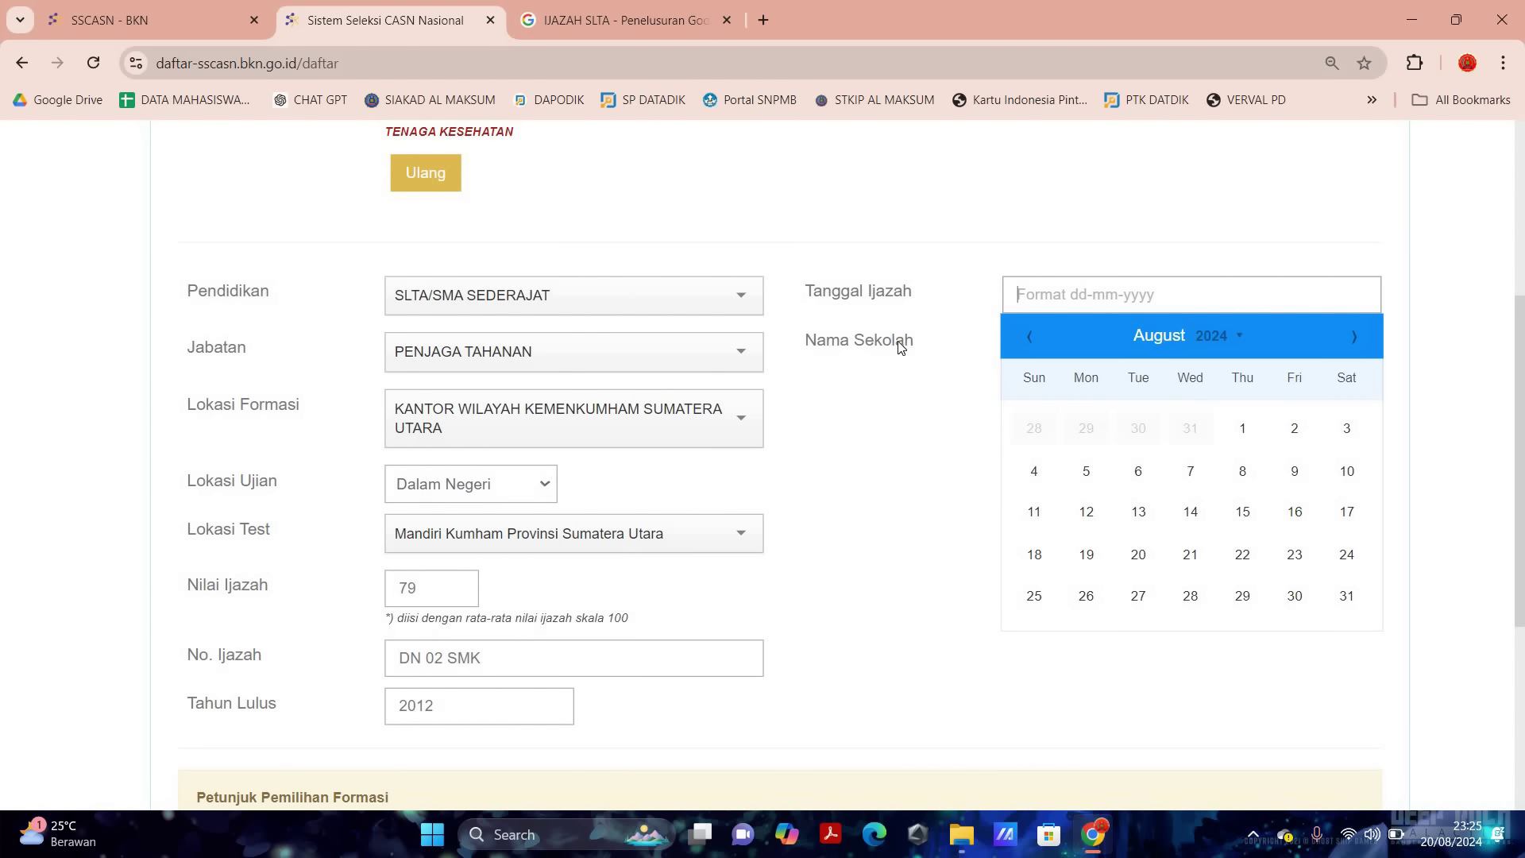
pyautogui.hotkey('ctrl', 'Tab')
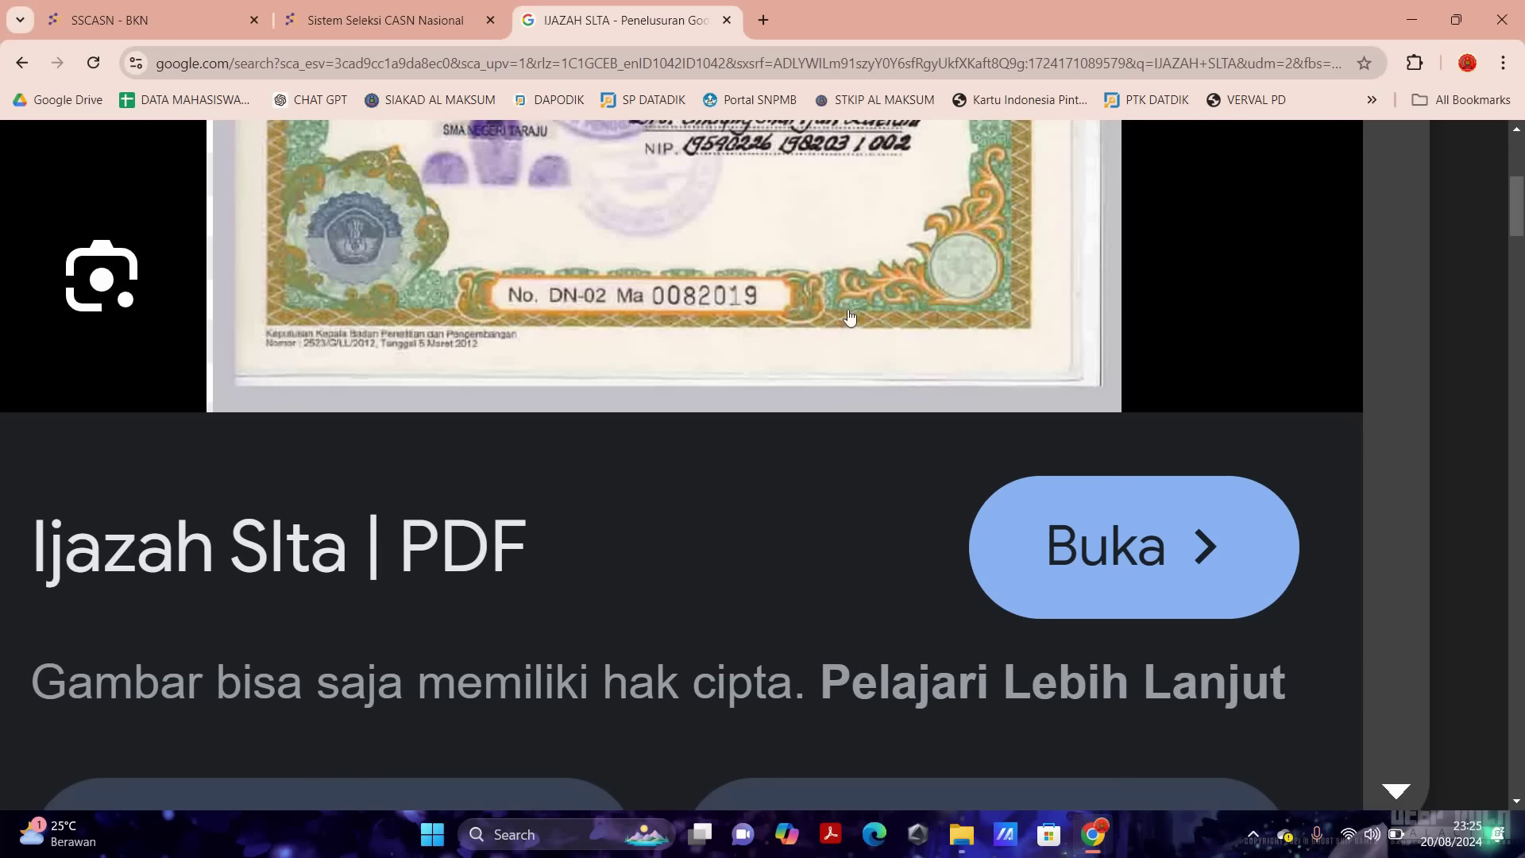
pyautogui.scroll(2, 743, 191)
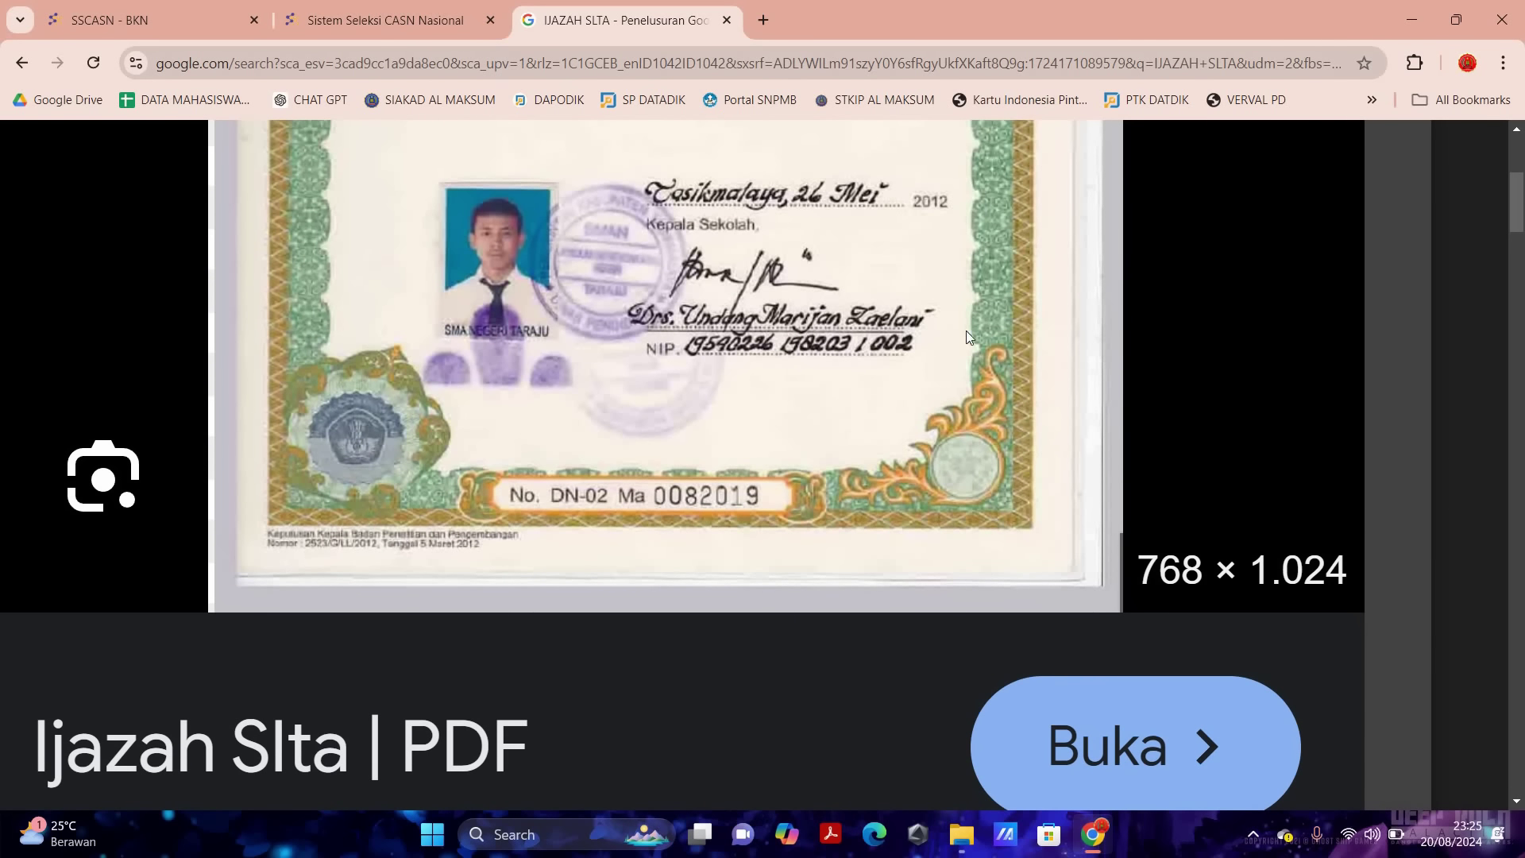
pyautogui.hotkey('ctrl', 'shift', 'Tab')
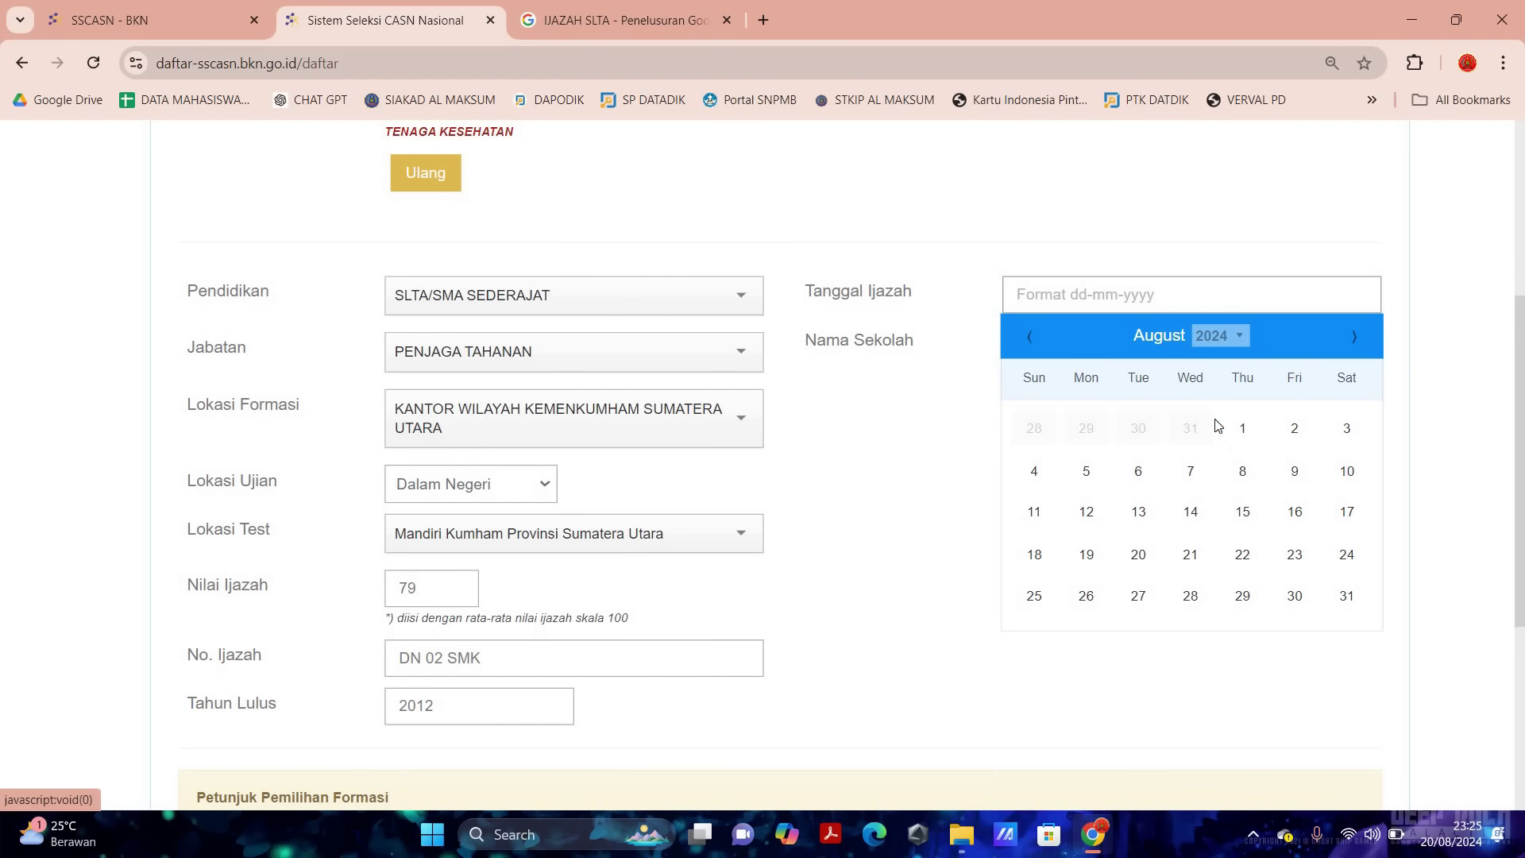
pyautogui.click(1217, 335)
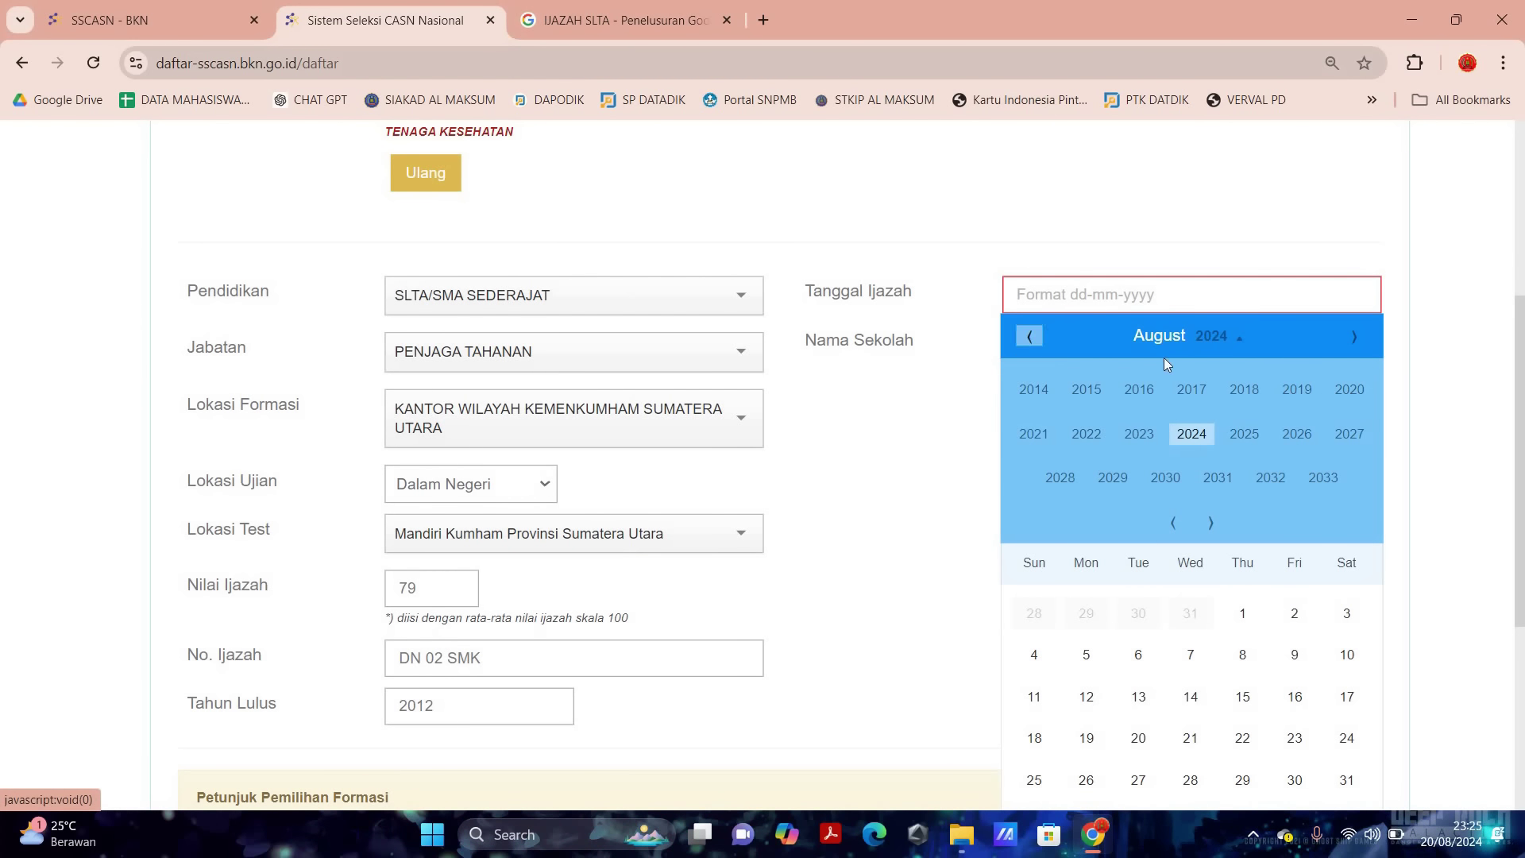
pyautogui.click(1173, 522)
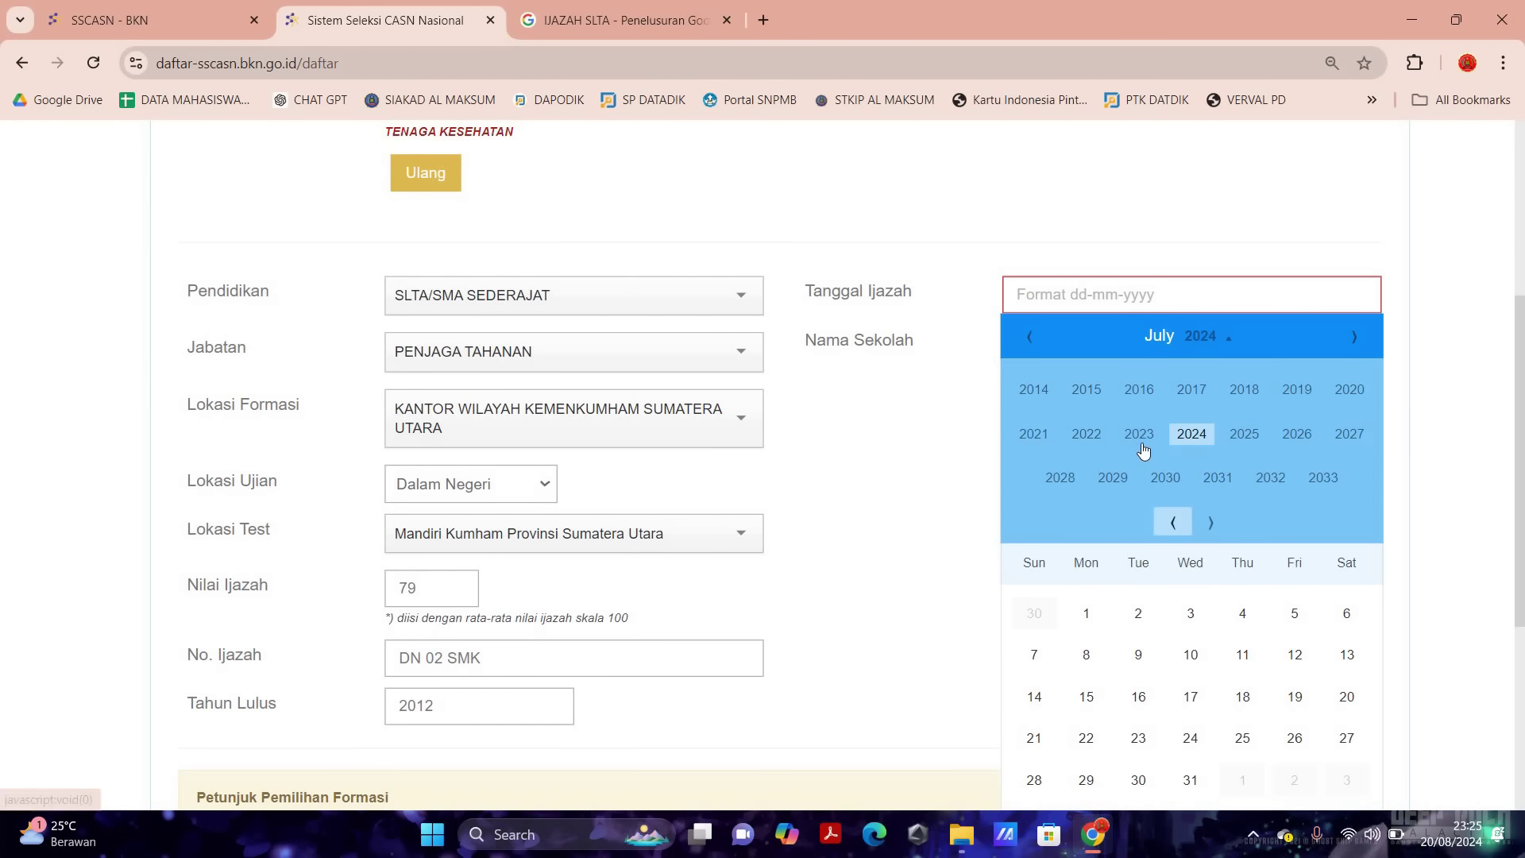
pyautogui.click(1086, 434)
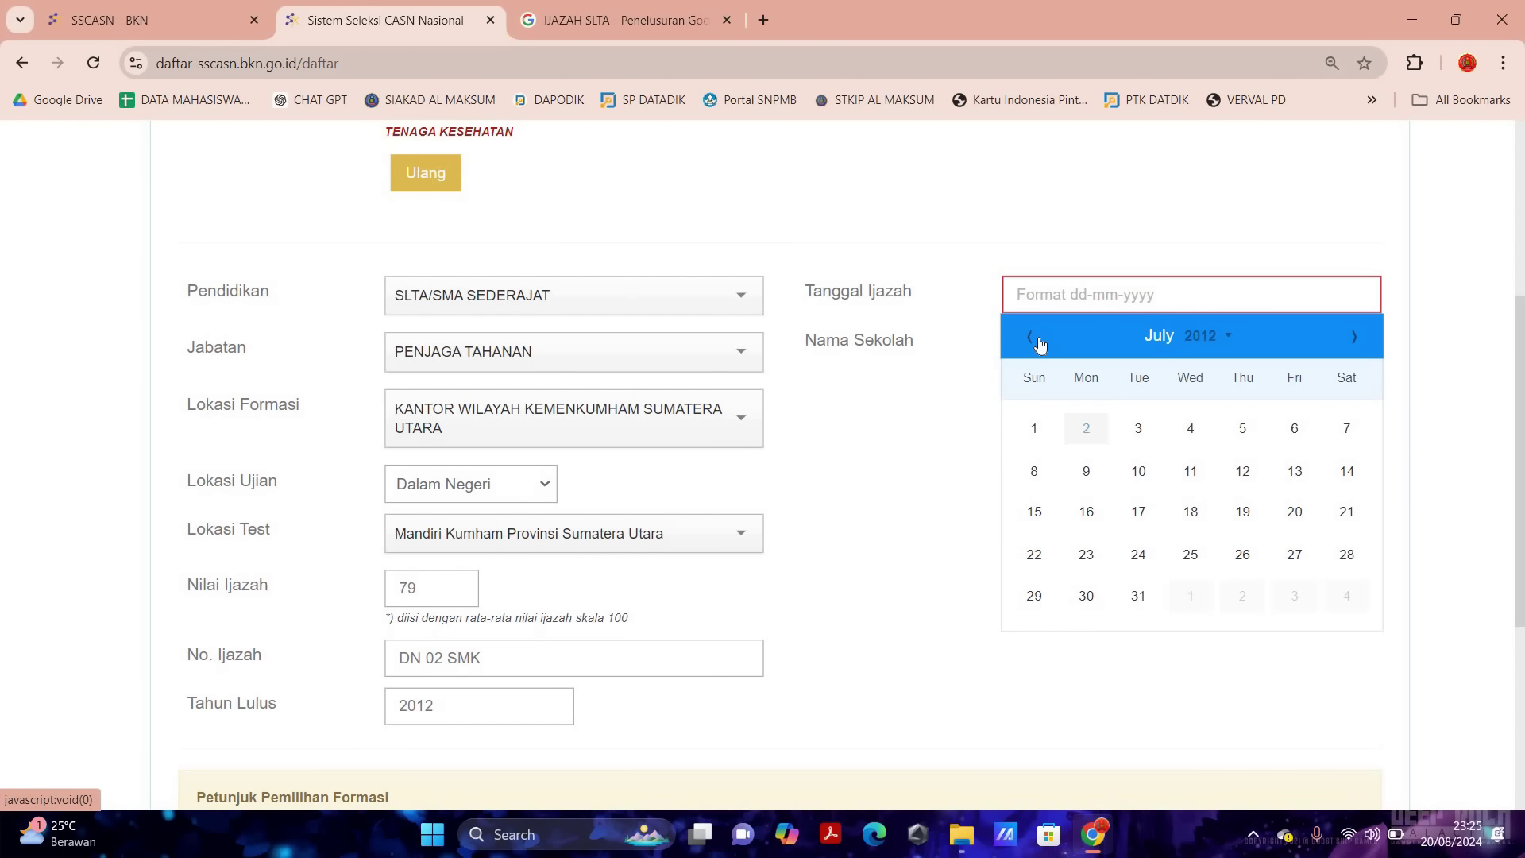
pyautogui.click(1031, 337)
pyautogui.click(1031, 337)
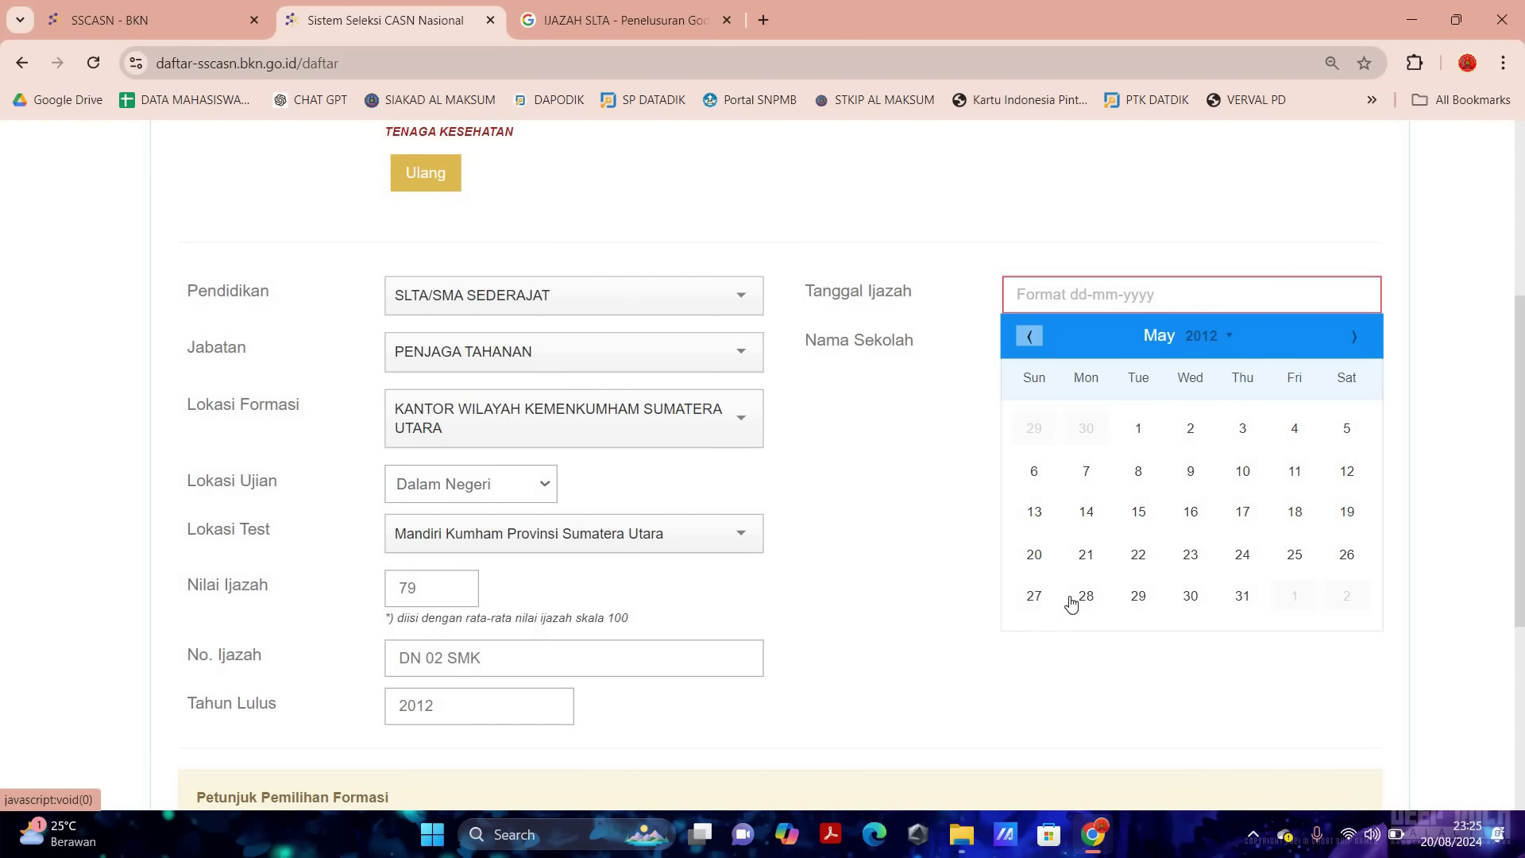
pyautogui.click(1348, 553)
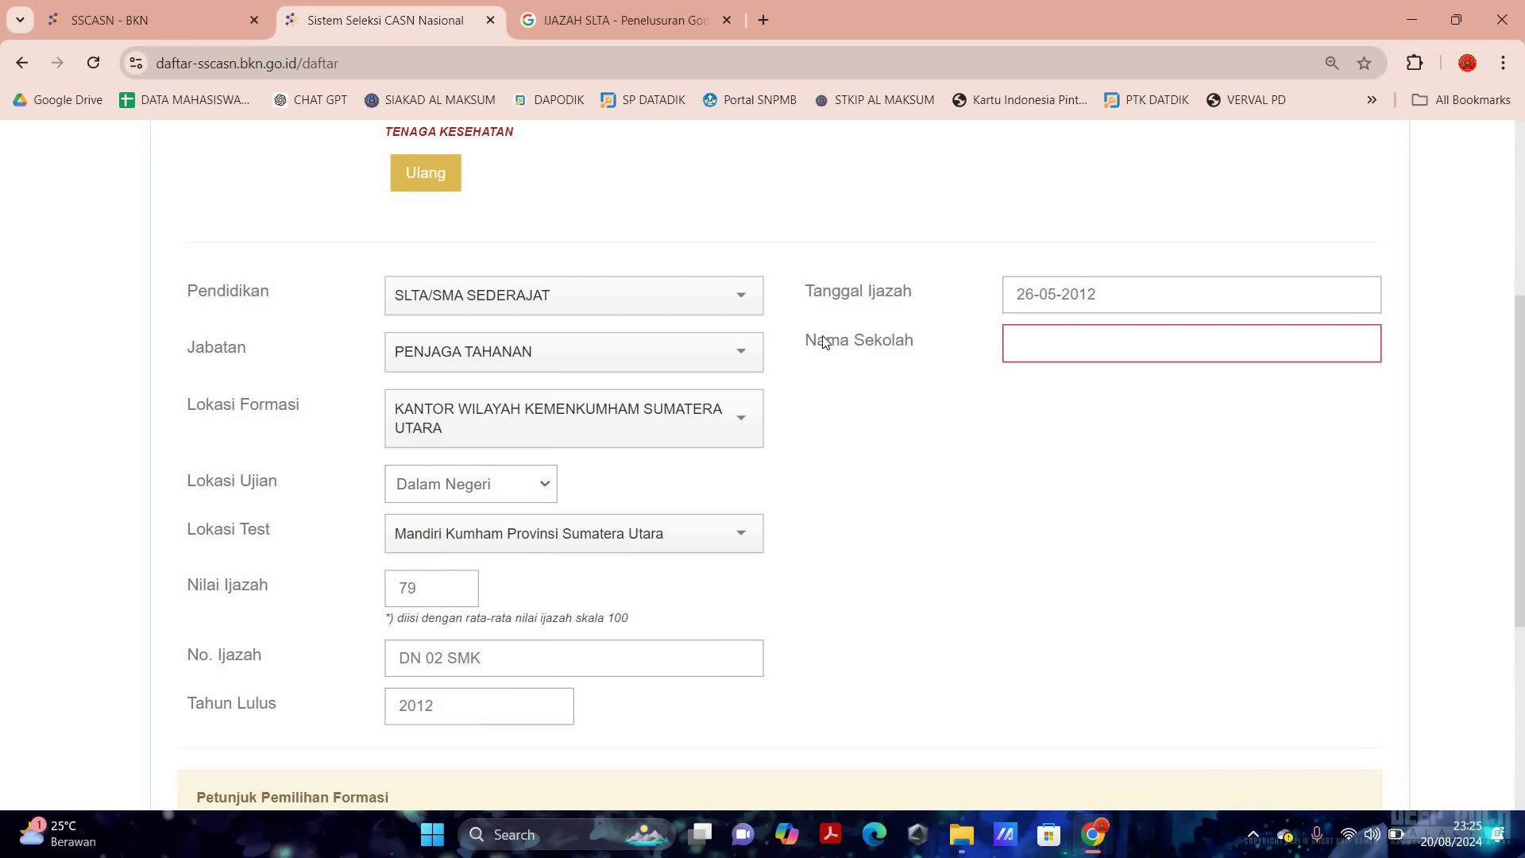
# - Enter "SMK NEGERI" as the school name (Nama Sekolah)
pyautogui.click(1037, 342)
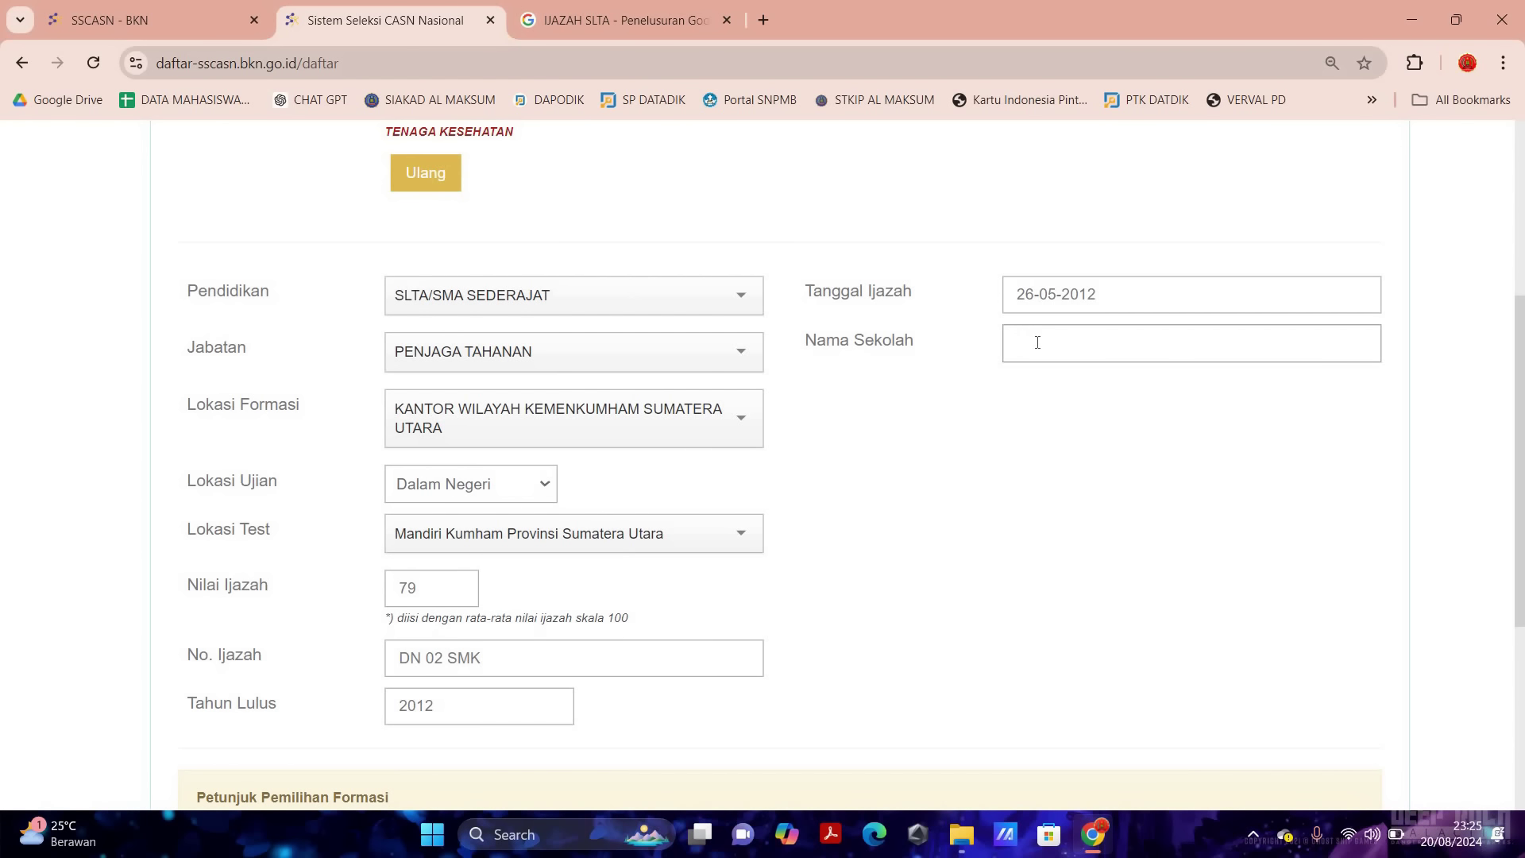
pyautogui.write('SM')
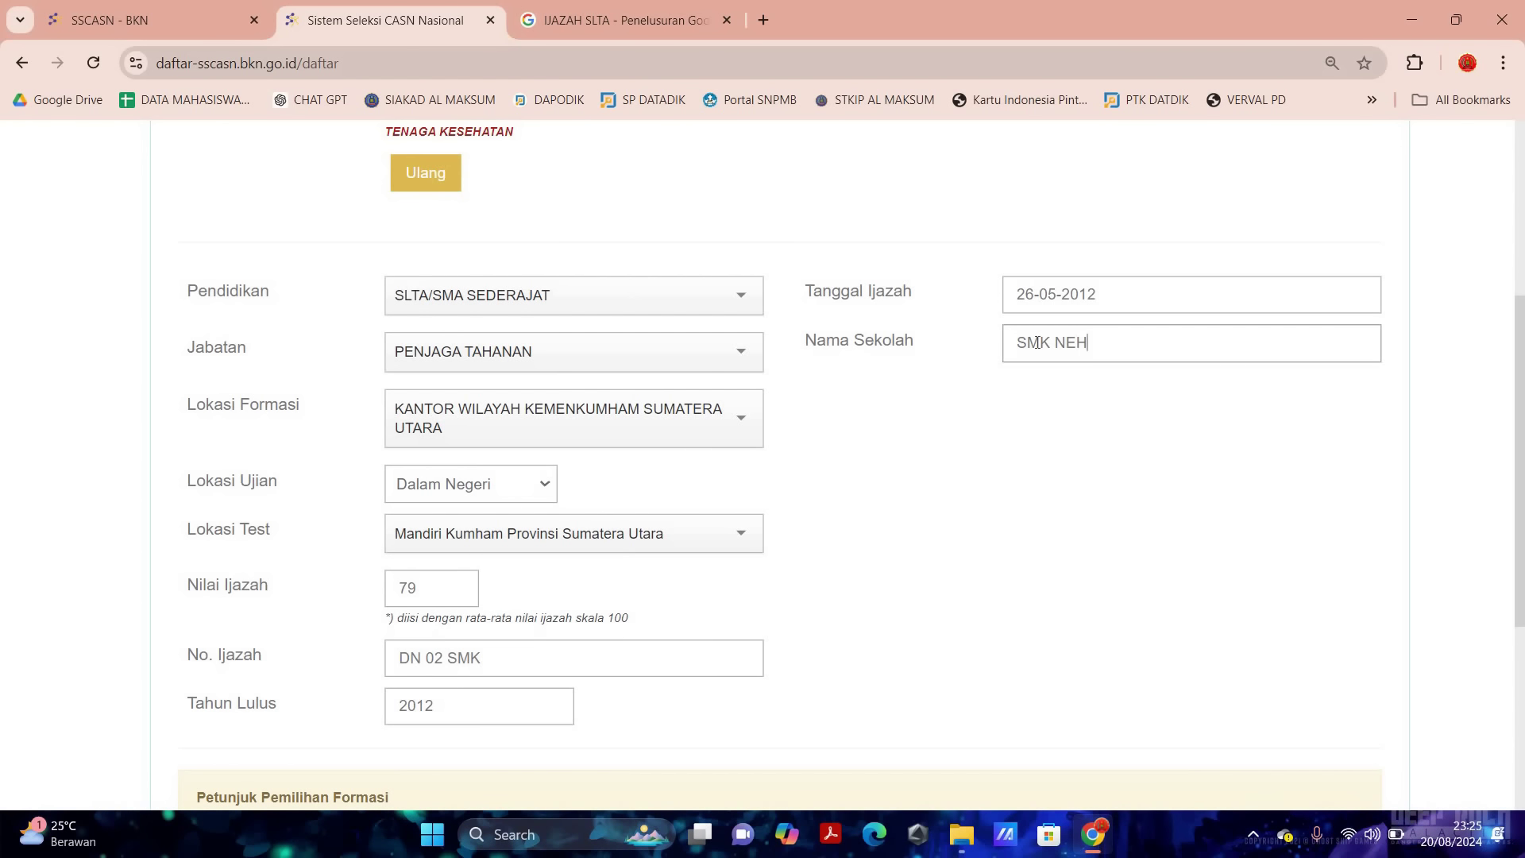
pyautogui.write('K NEGERI')
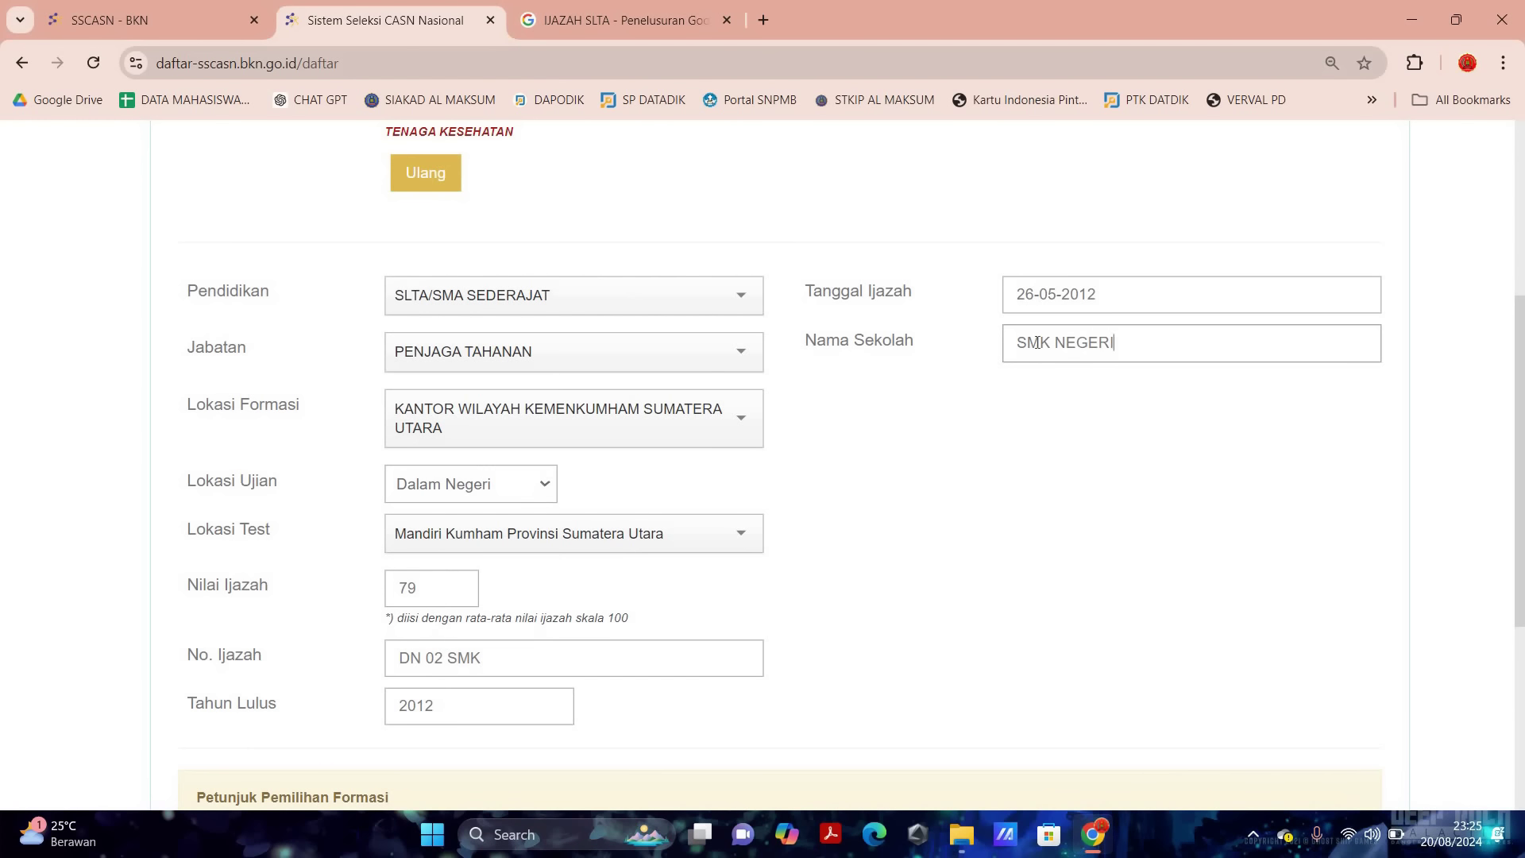
# - Complete the school name (Nama Sekolah) so it reads "SMK NEGERI 1 STABAT"
pyautogui.write(' 1 STABAT')
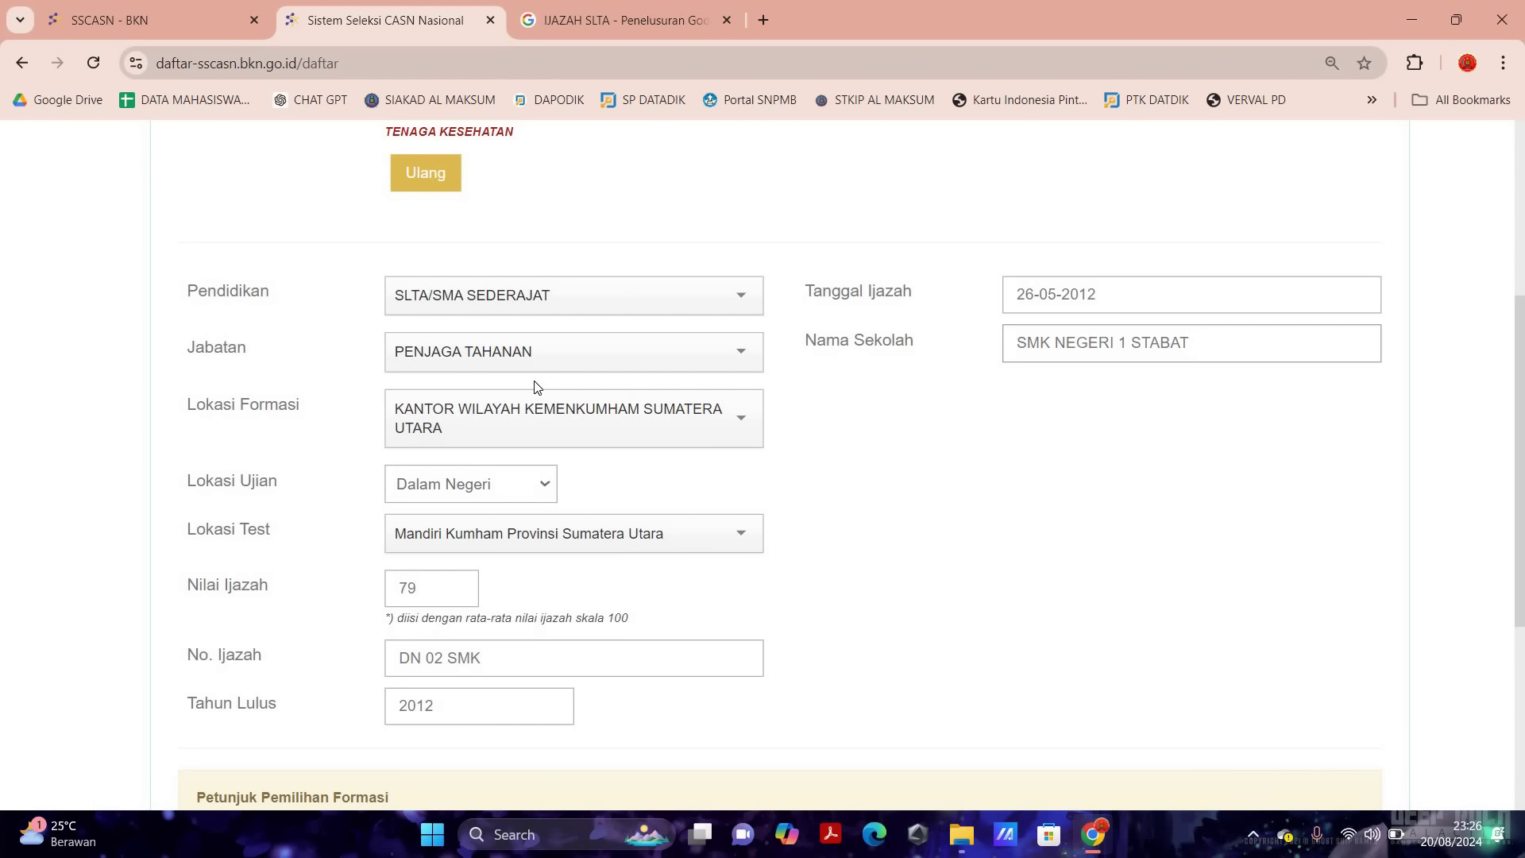
pyautogui.scroll(2, 545, 366)
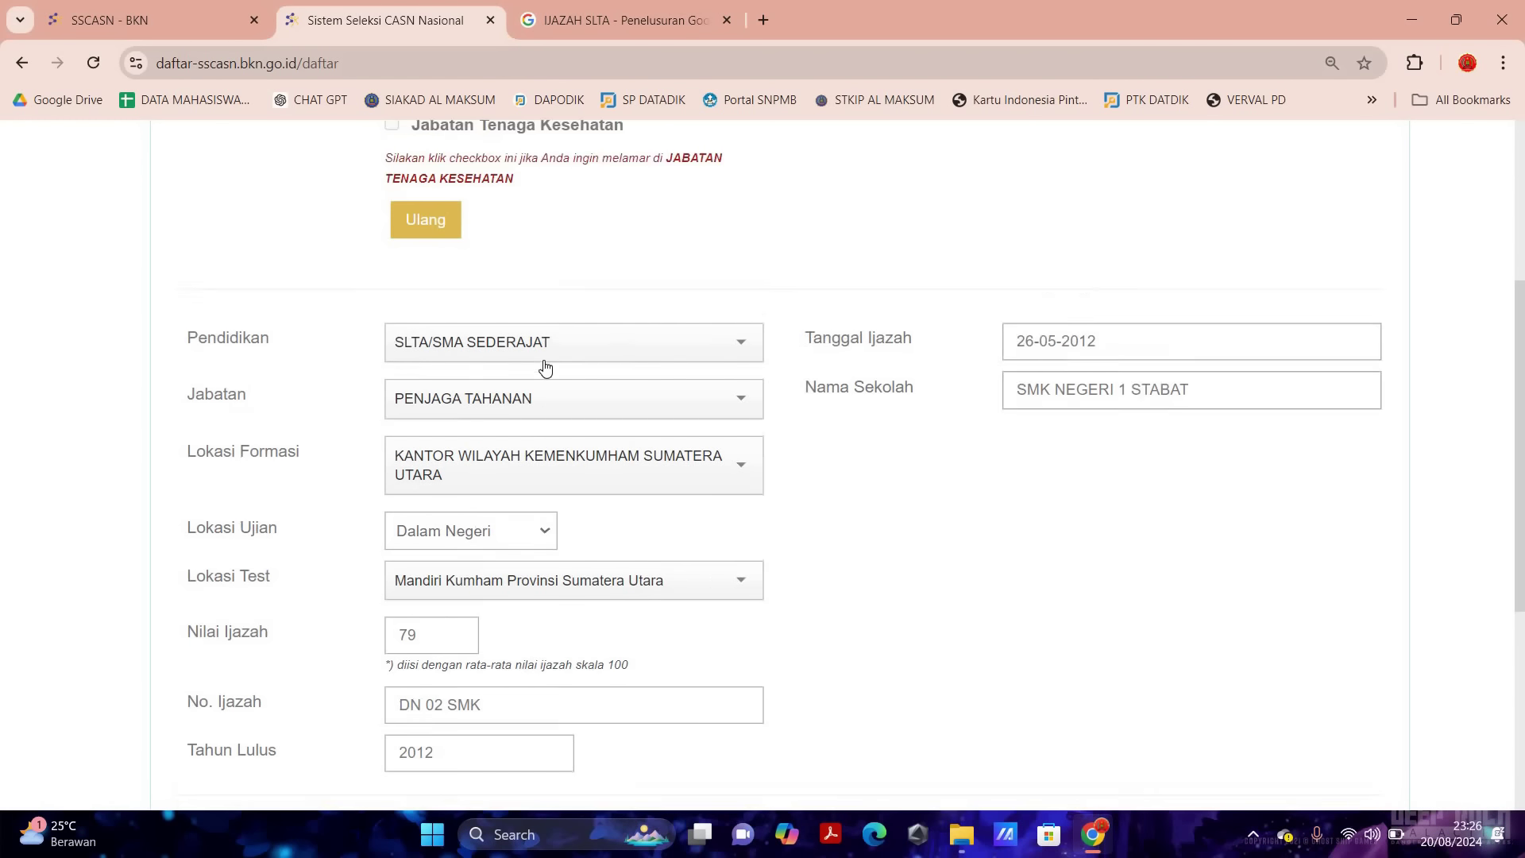
# - Enter the displayed CAPTCHA code below the formation instructions and continue to the Riwayat stage
pyautogui.scroll(-5, 488, 688)
pyautogui.scroll(-2, 488, 687)
pyautogui.click(486, 687)
pyautogui.write('6')
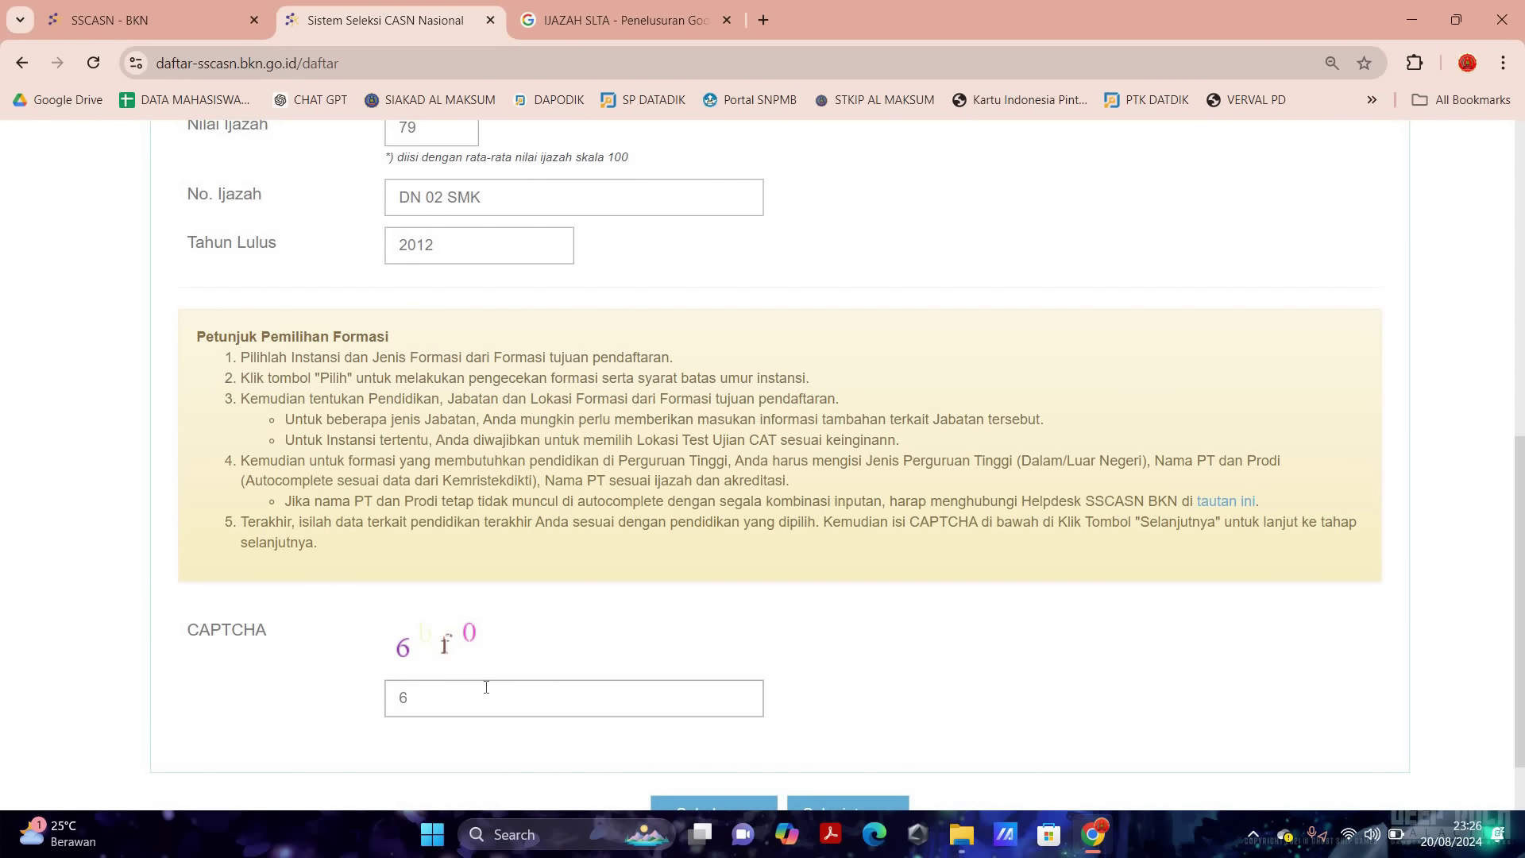
pyautogui.write('bf0')
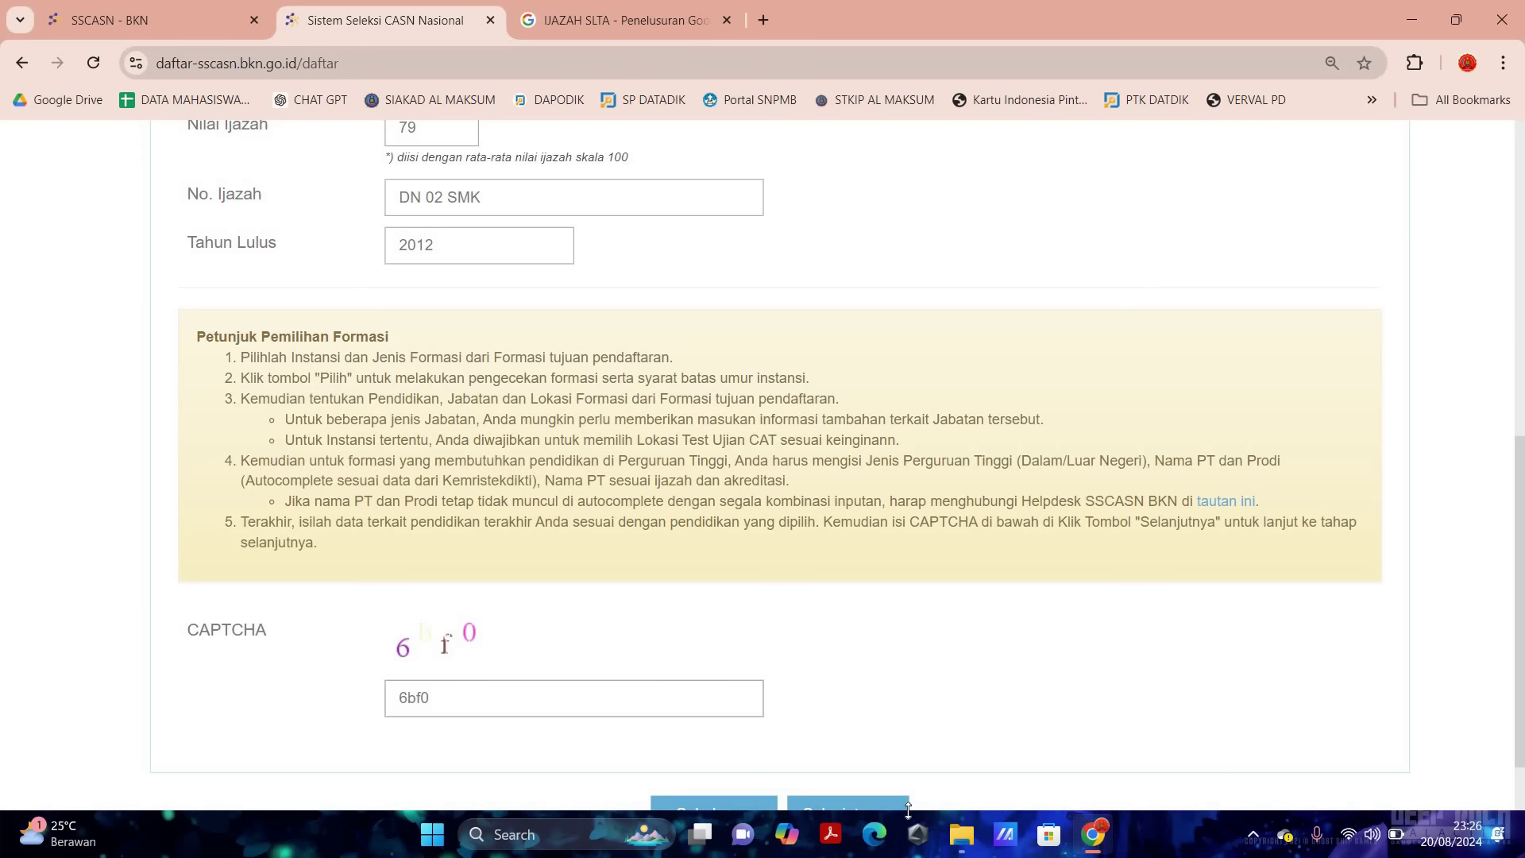
pyautogui.scroll(1, 878, 789)
pyautogui.scroll(-1, 870, 787)
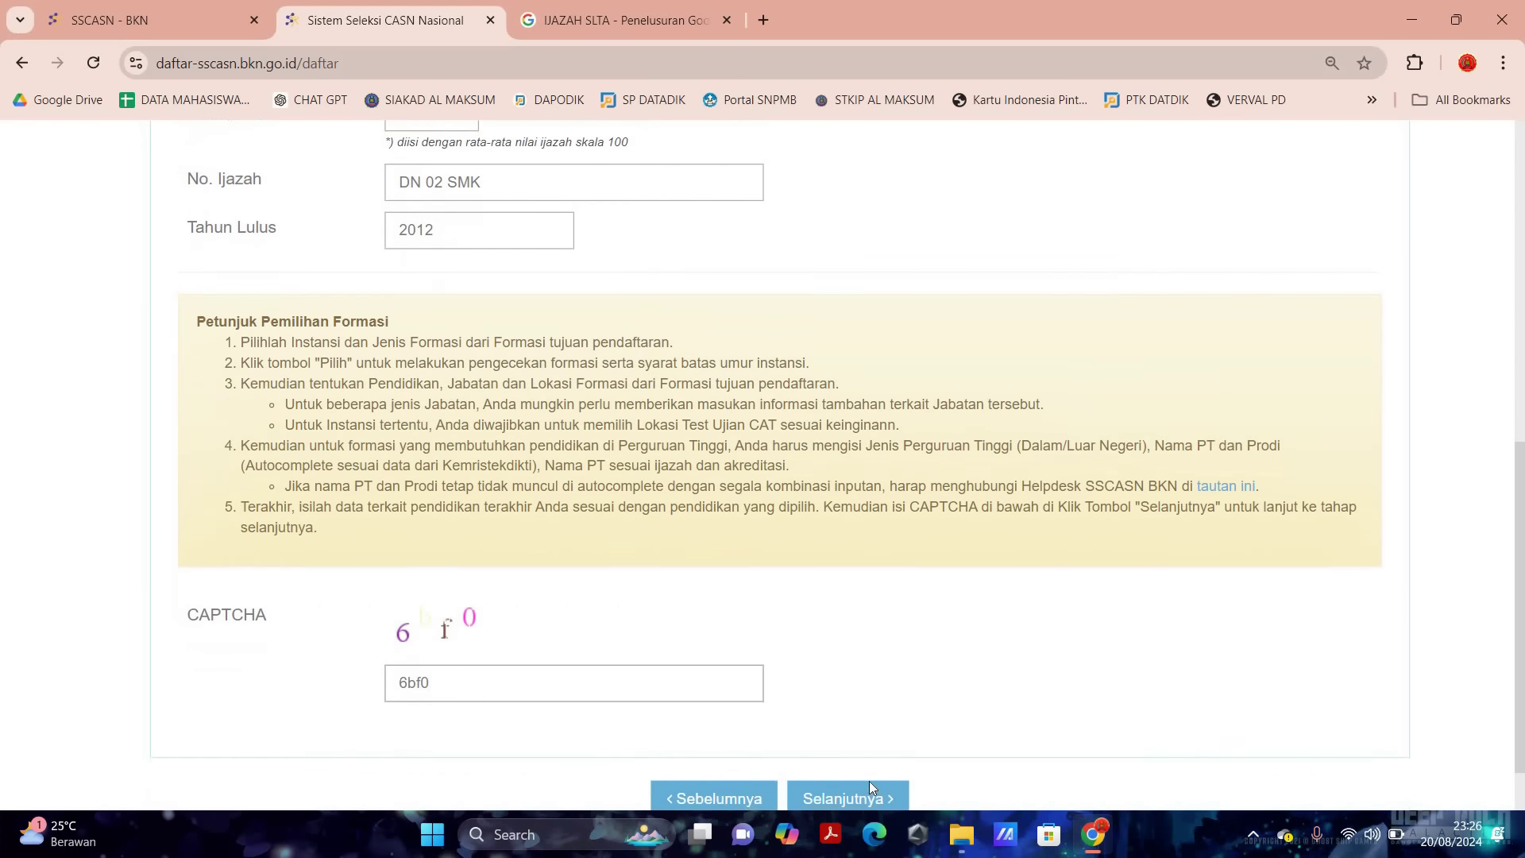
pyautogui.click(868, 786)
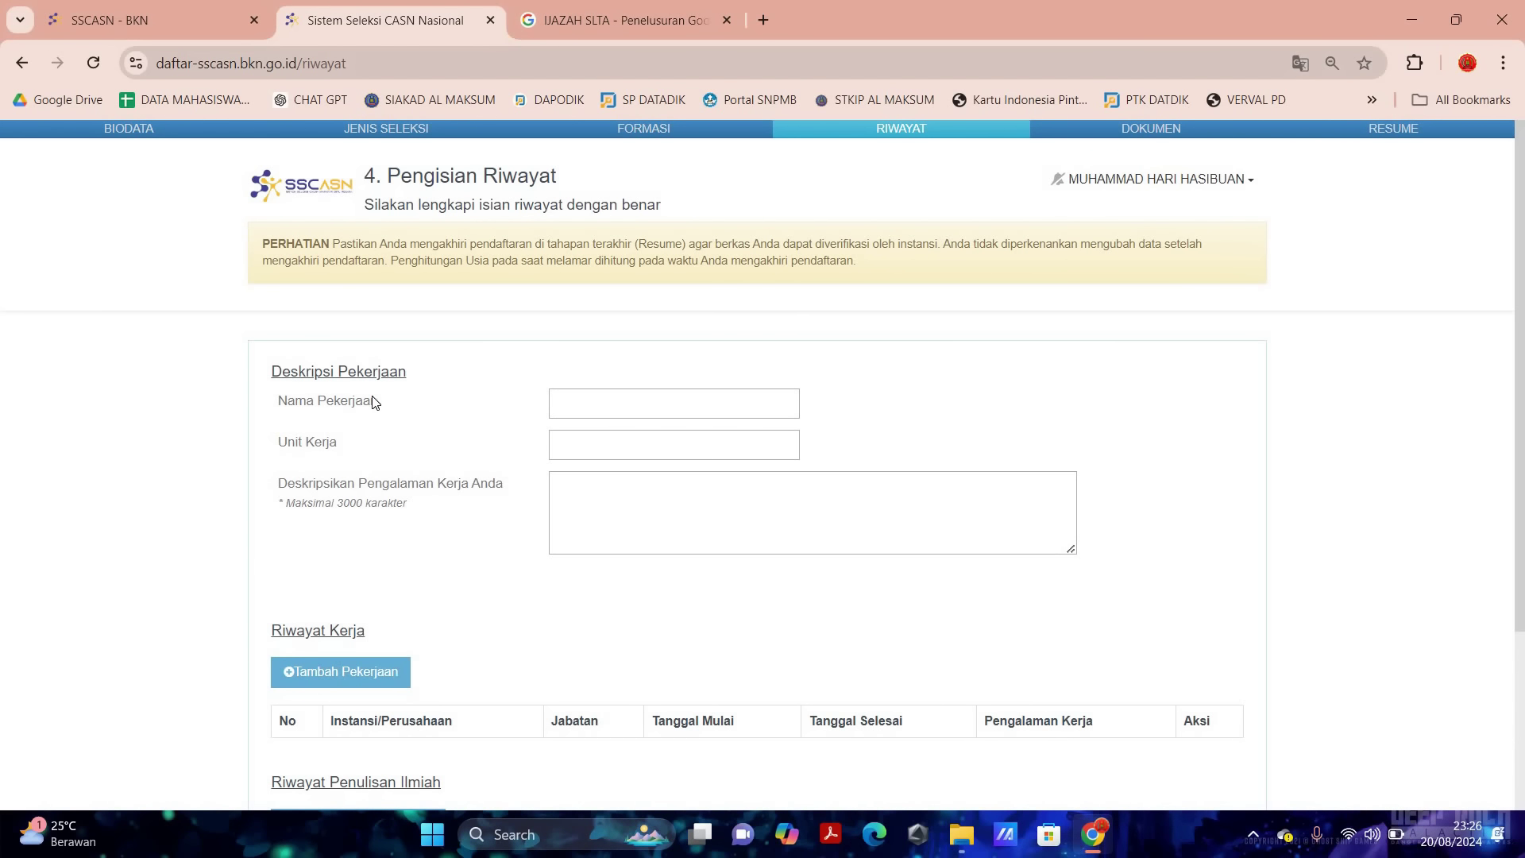
# - In the job description section, enter "GURU" as Nama Pekerjaan and "SMK SW" as Unit Kerja
pyautogui.scroll(-3, 371, 403)
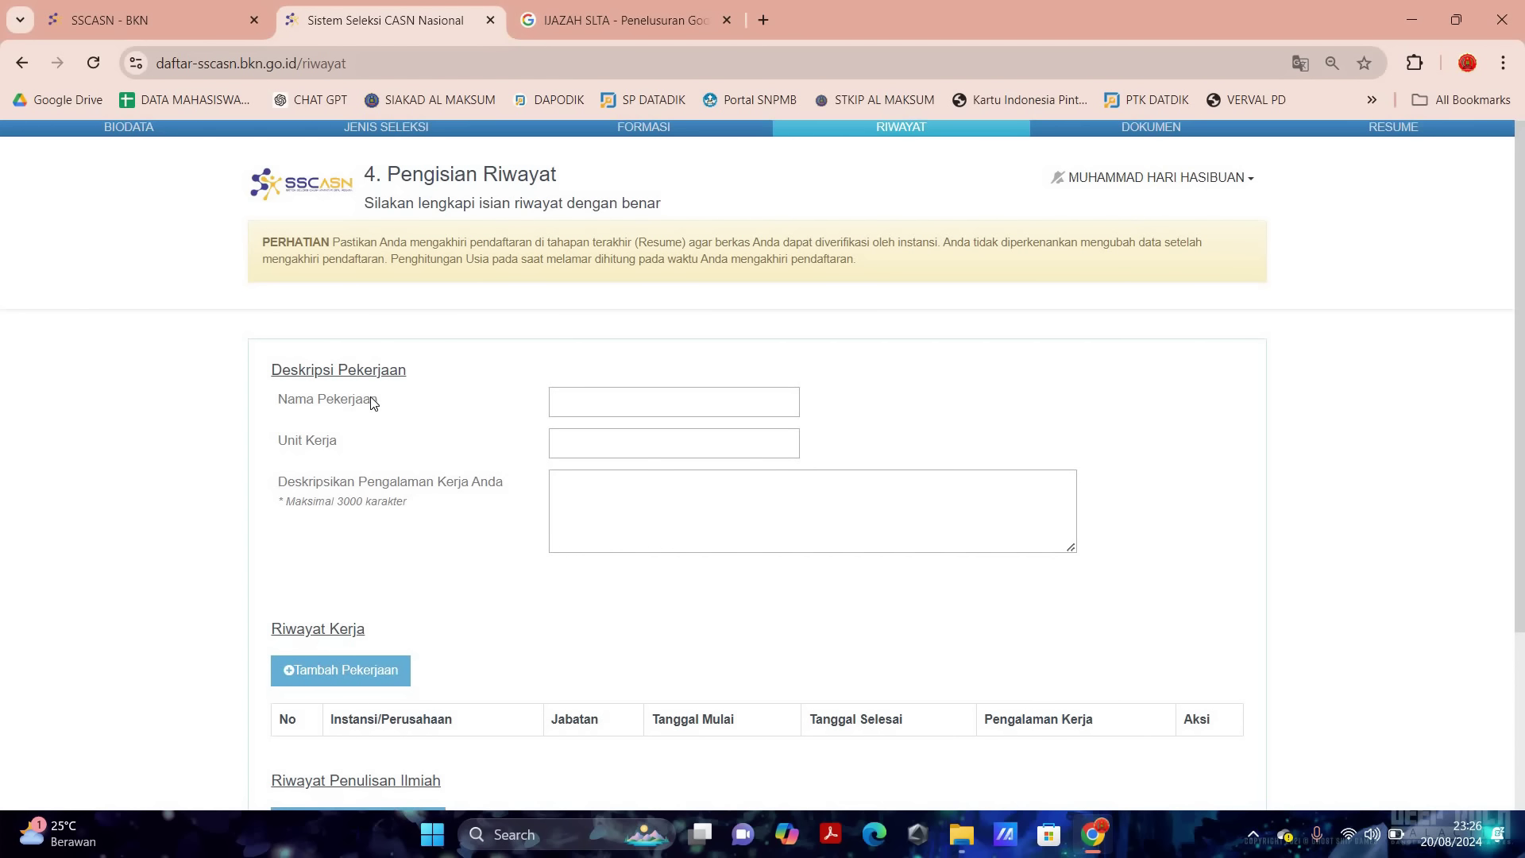
pyautogui.scroll(3, 371, 413)
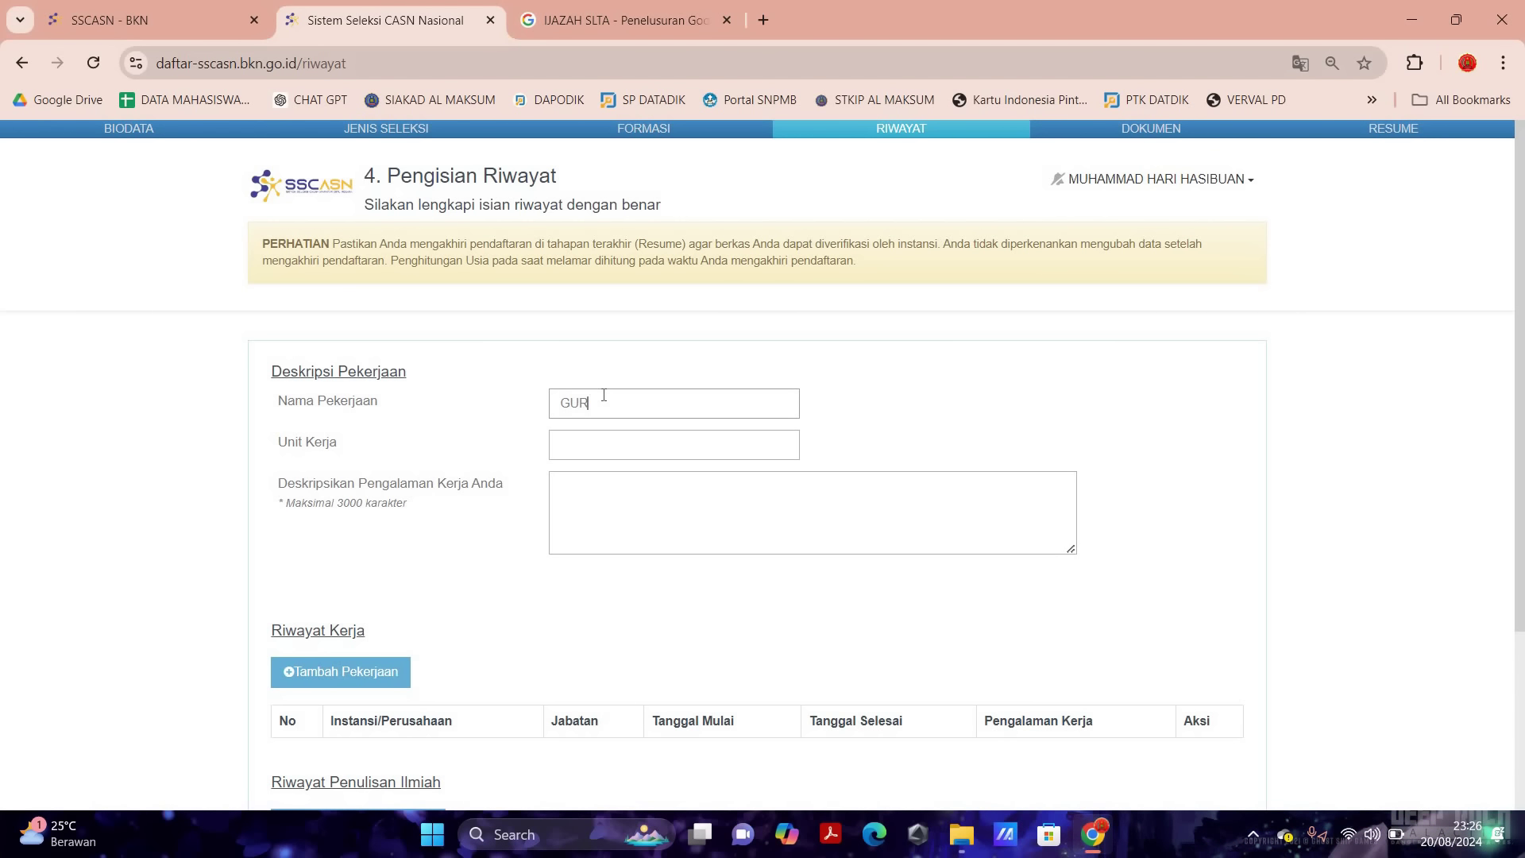
pyautogui.click(624, 443)
pyautogui.write('SMK SW')
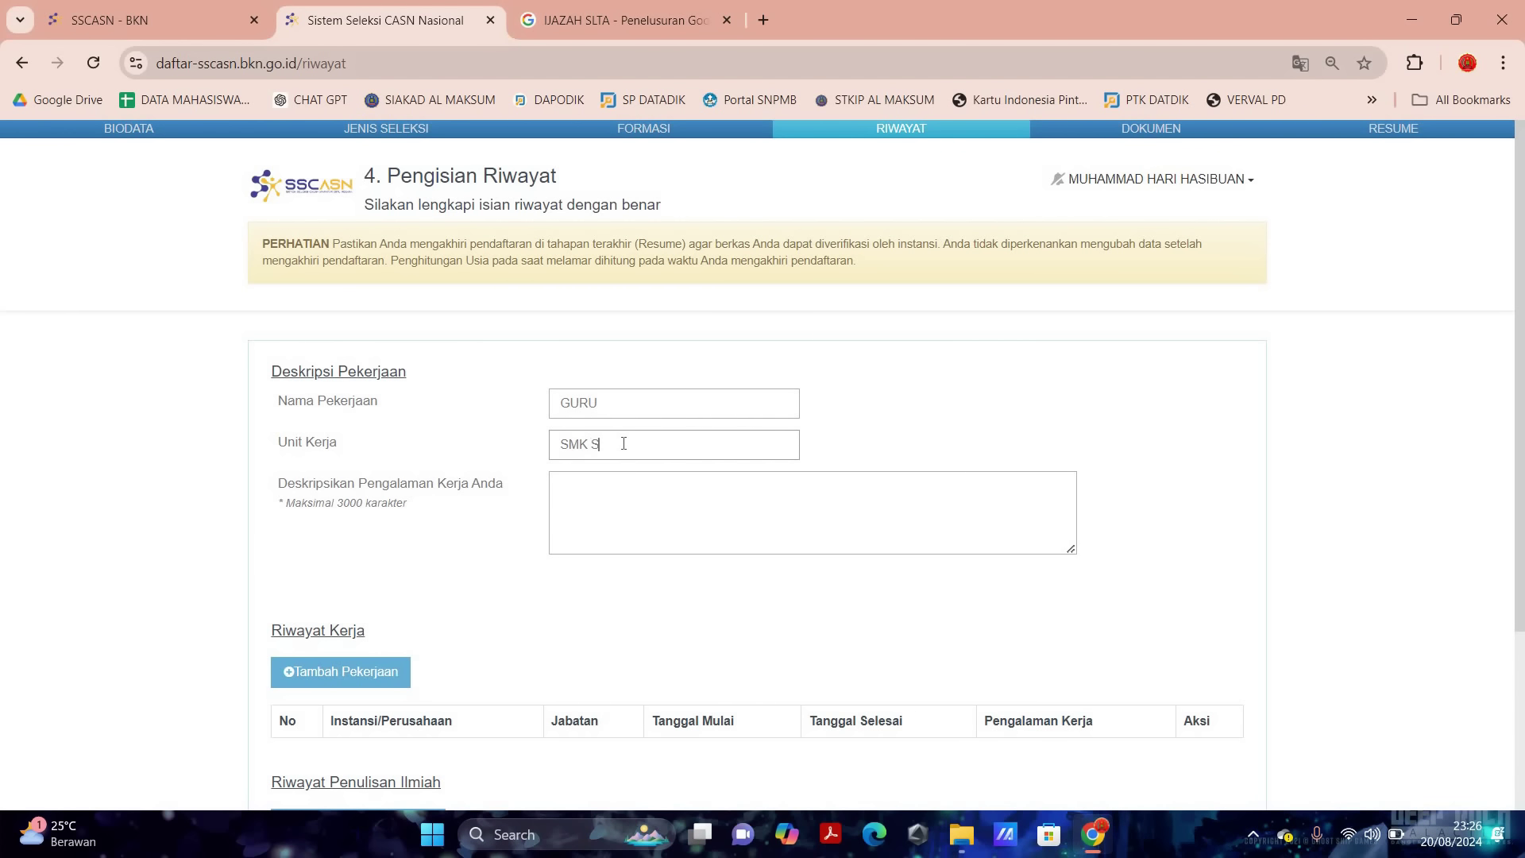